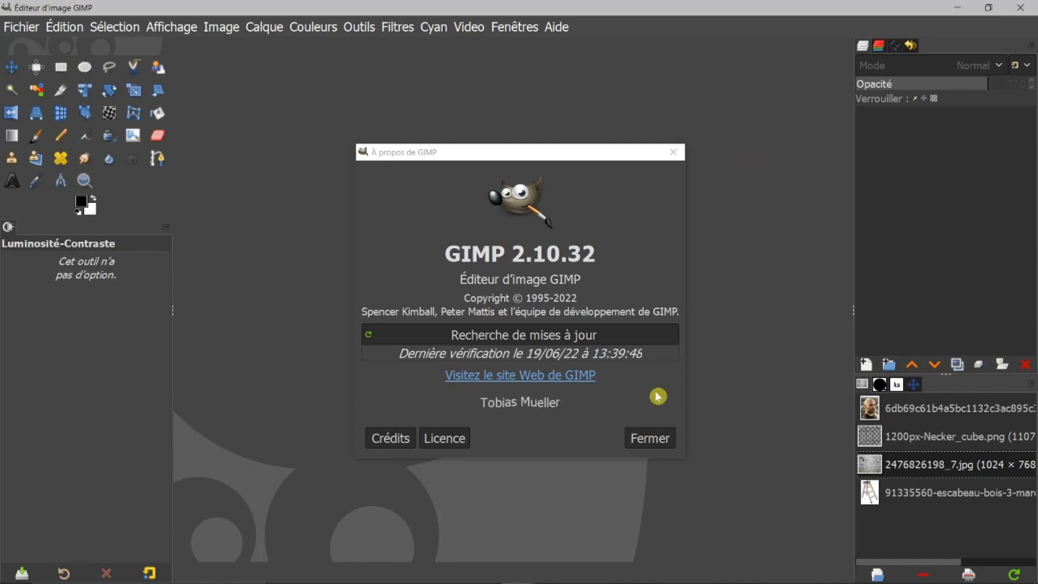
# Close the version information and open the recent portrait photo whose file name begins with 6db69c61b4a5bc1132c3ac895c
pyautogui.click(651, 440)
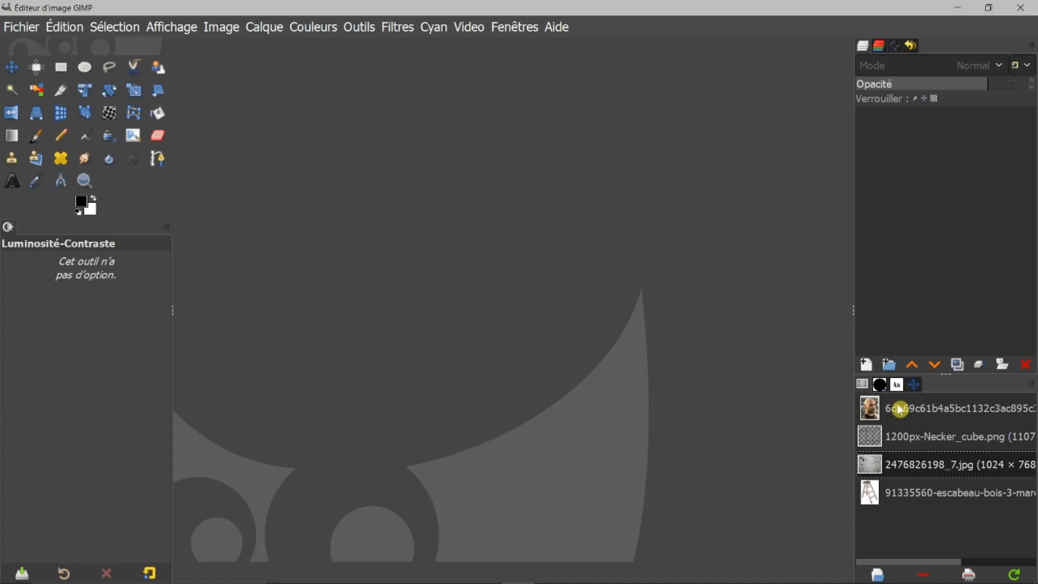
pyautogui.click(868, 410)
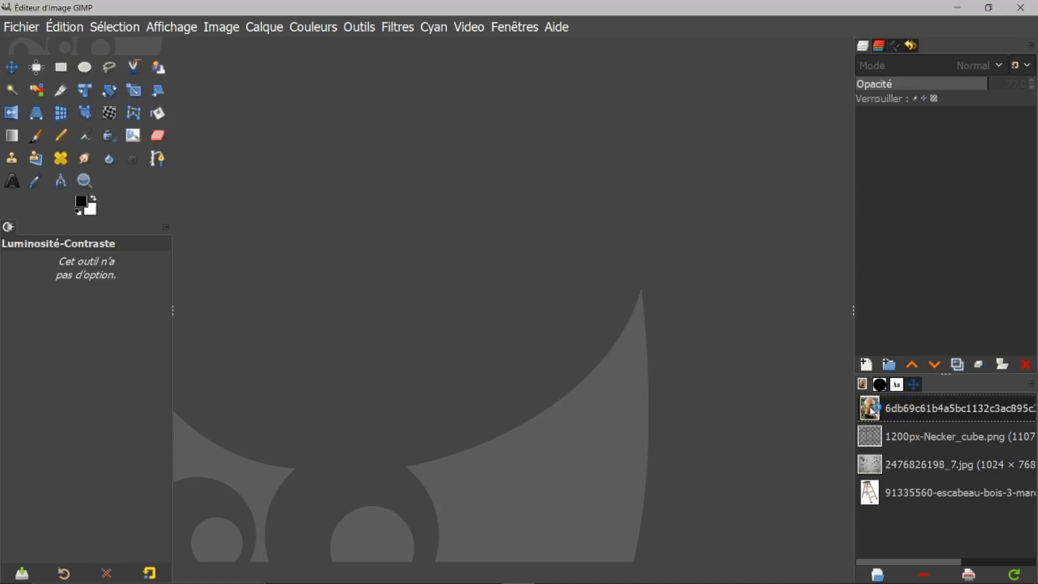
pyautogui.doubleClick(871, 410)
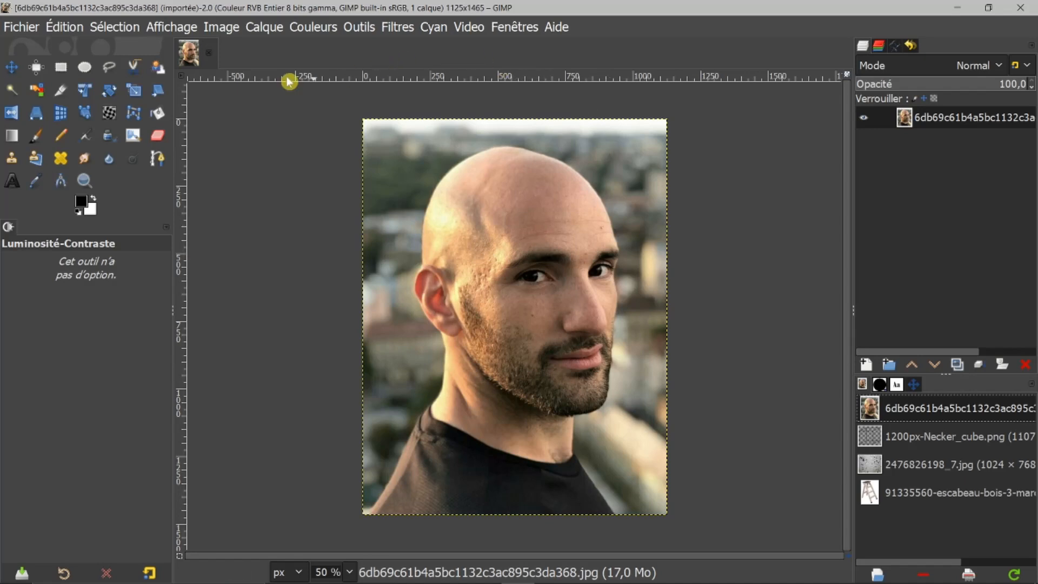
# Mirror the portrait layer horizontally
pyautogui.click(262, 28)
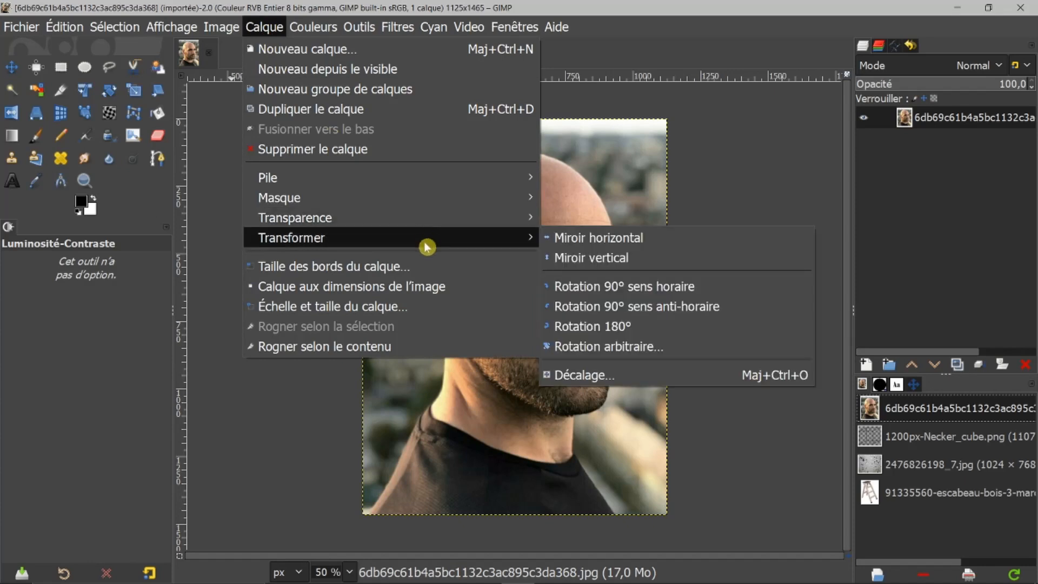
pyautogui.moveTo(523, 238)
pyautogui.click(563, 238)
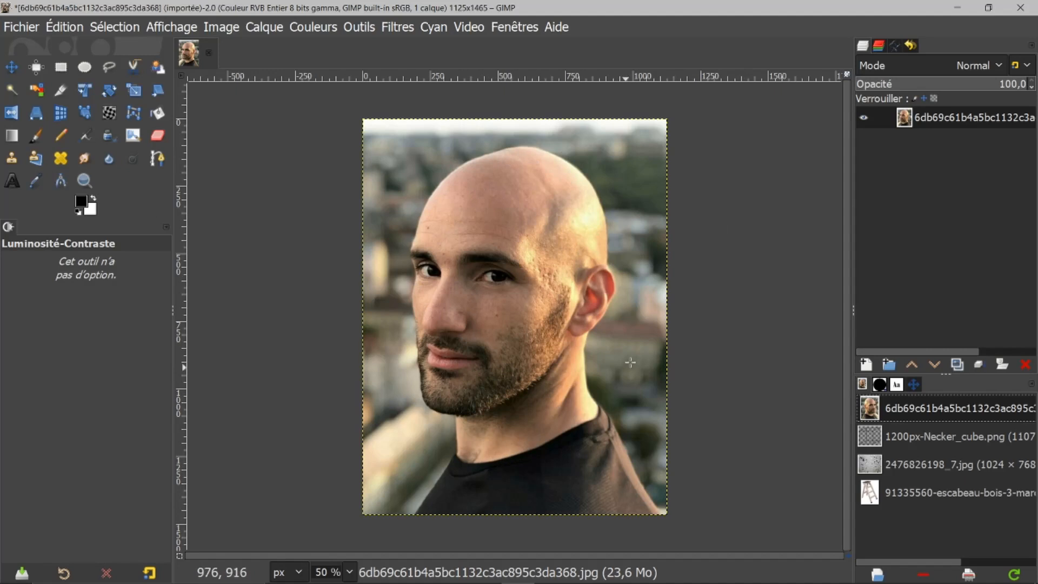
# Import the path file "tete arriere plan.svg" into the portrait image
pyautogui.click(895, 48)
pyautogui.rightClick(901, 145)
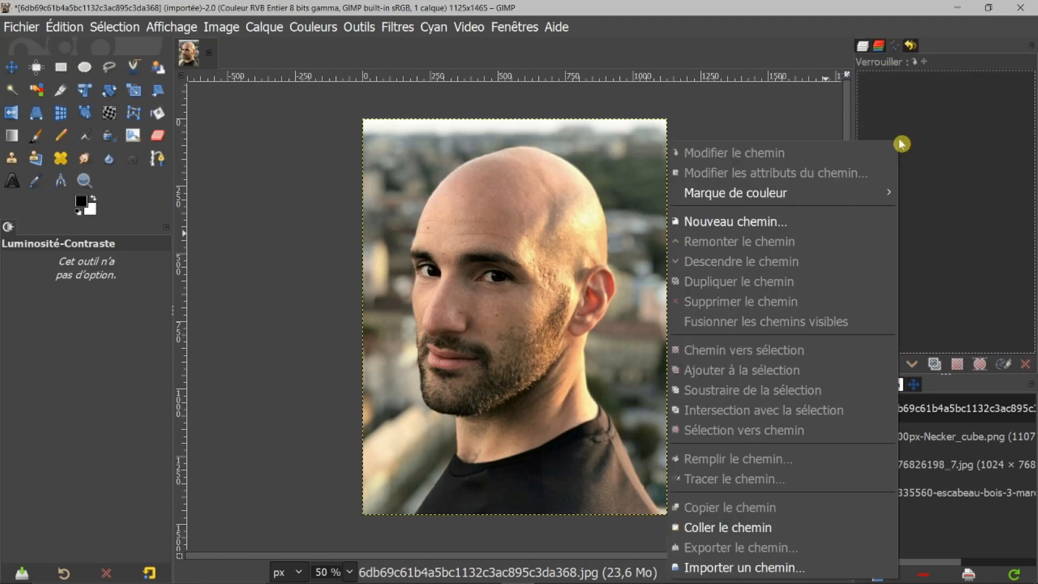
pyautogui.click(745, 568)
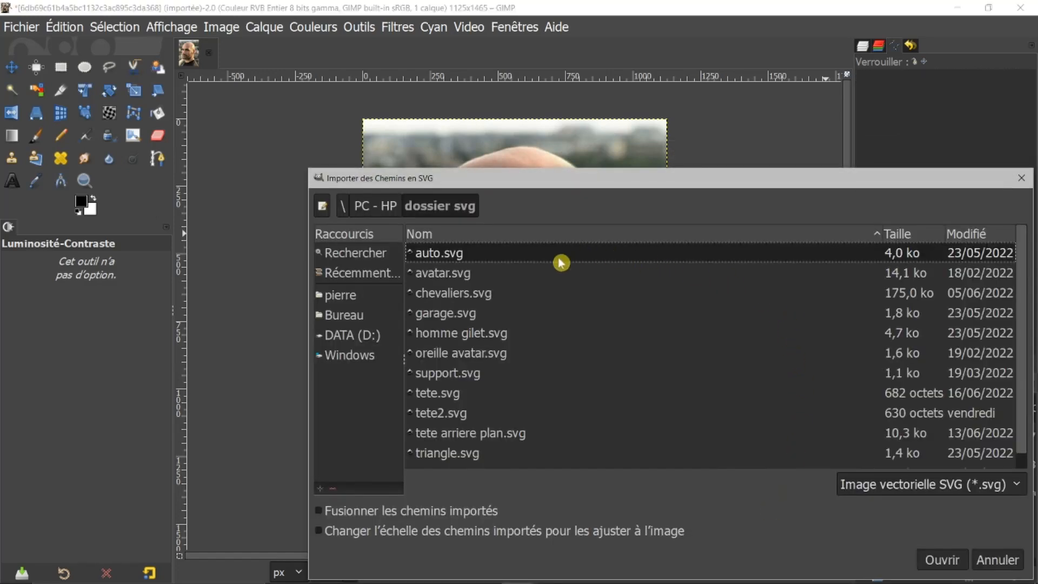
pyautogui.click(495, 436)
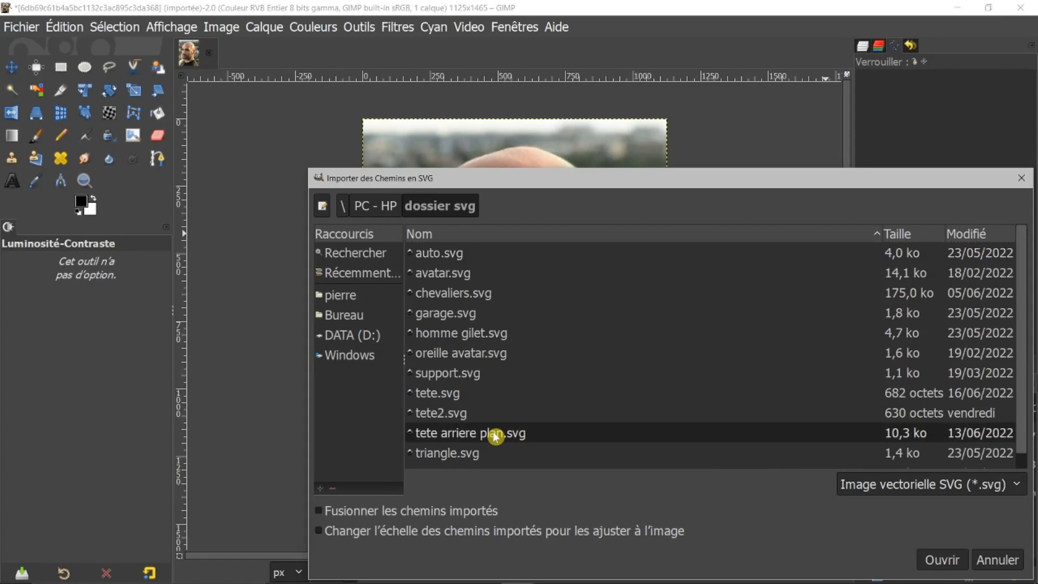
pyautogui.click(938, 562)
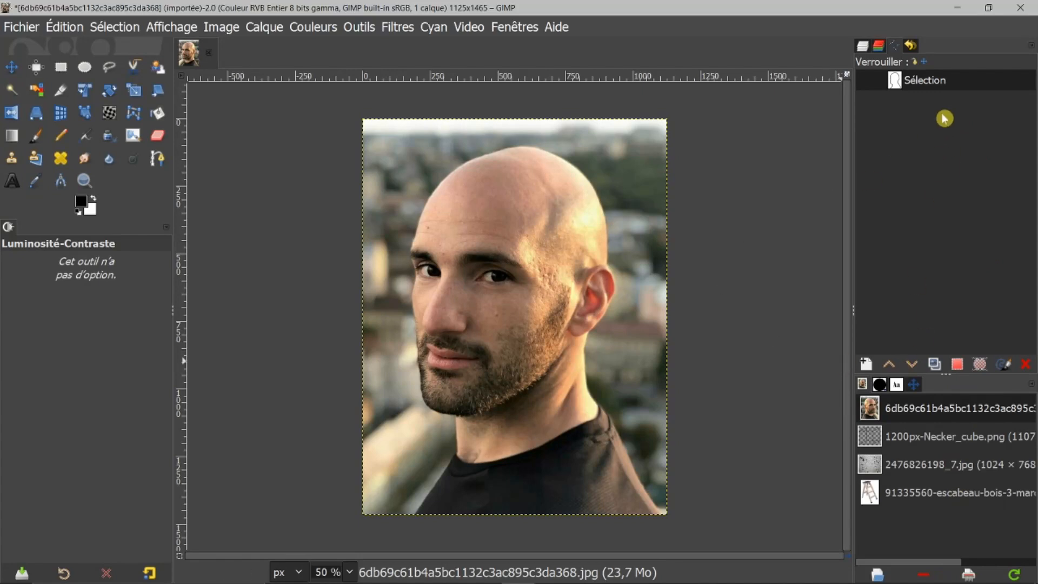
# Display the imported path's outline on the portrait and convert the path to a selection
pyautogui.doubleClick(893, 82)
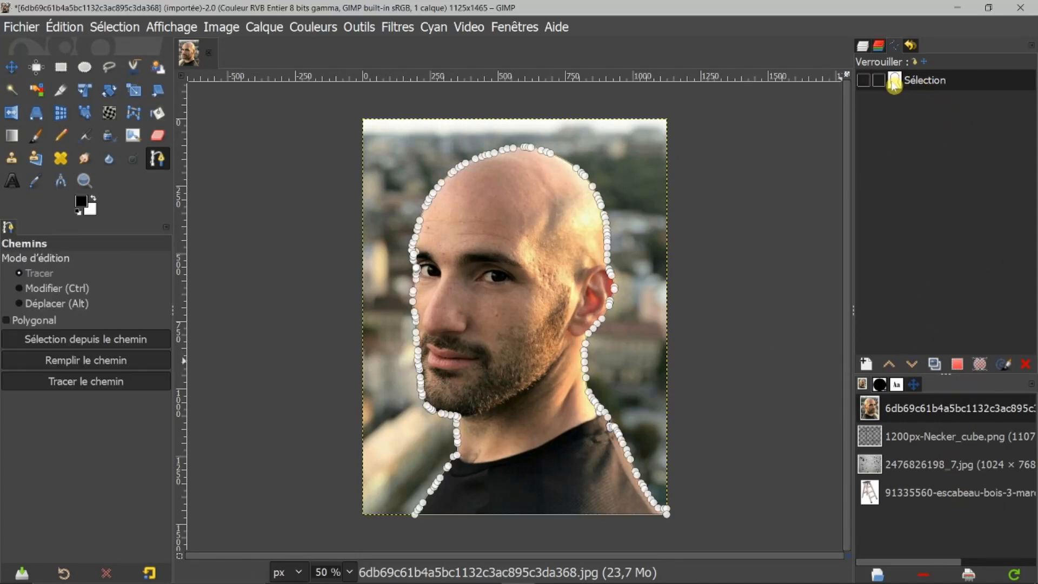
pyautogui.click(11, 71)
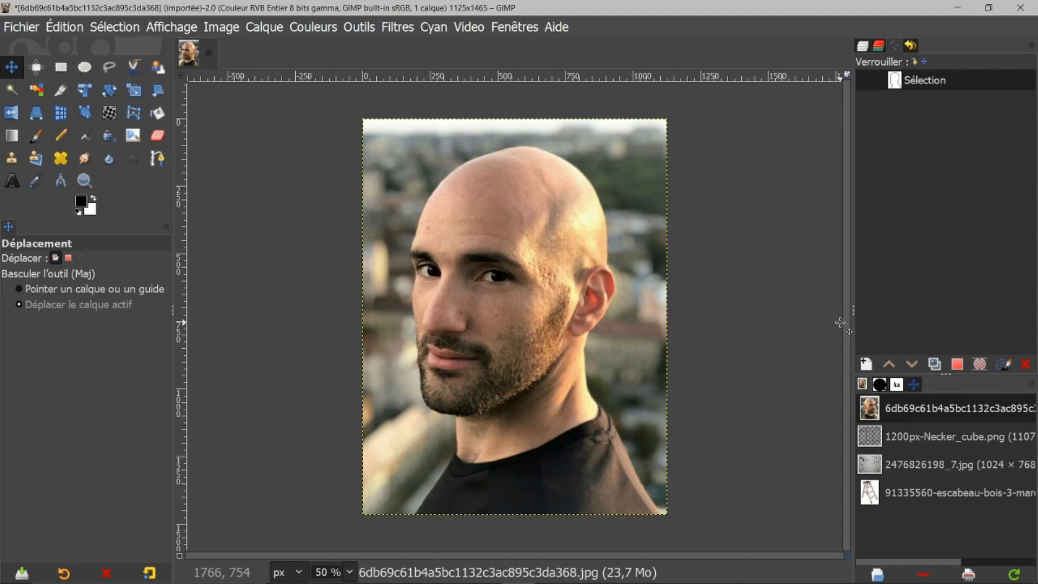
pyautogui.click(959, 366)
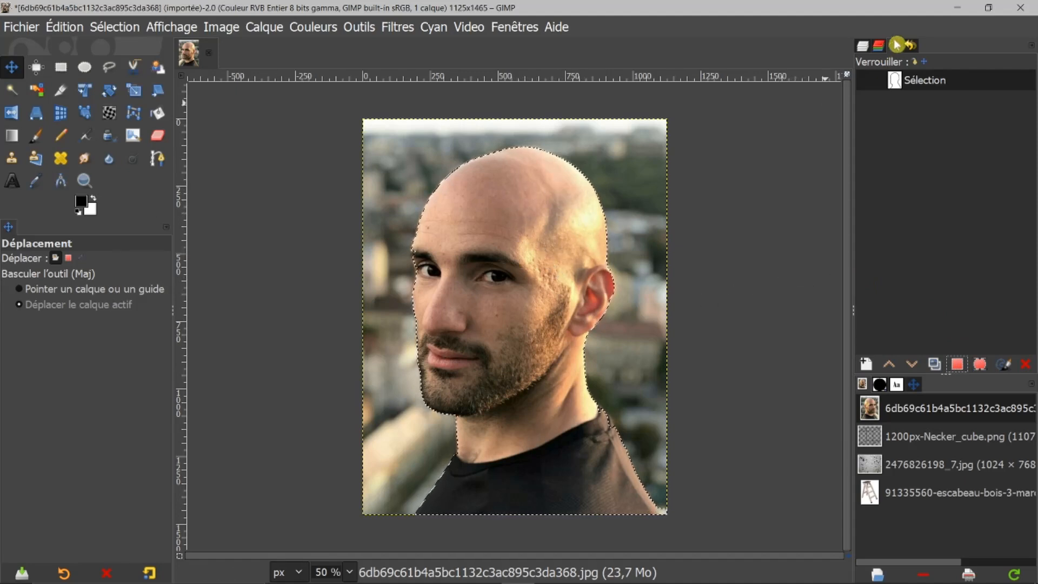
# Duplicate the portrait layer and invert the selection
pyautogui.click(864, 47)
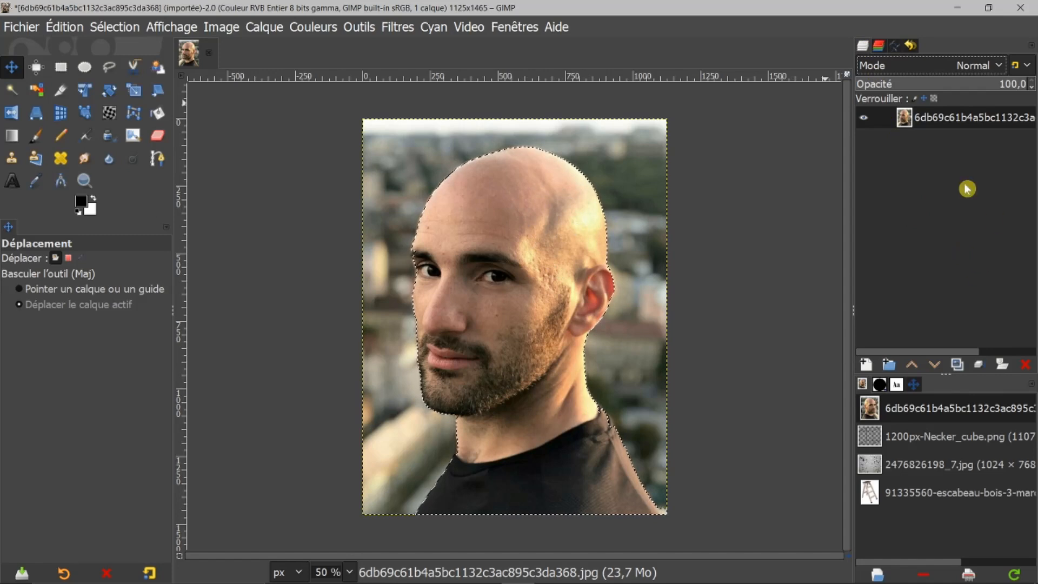
pyautogui.click(960, 369)
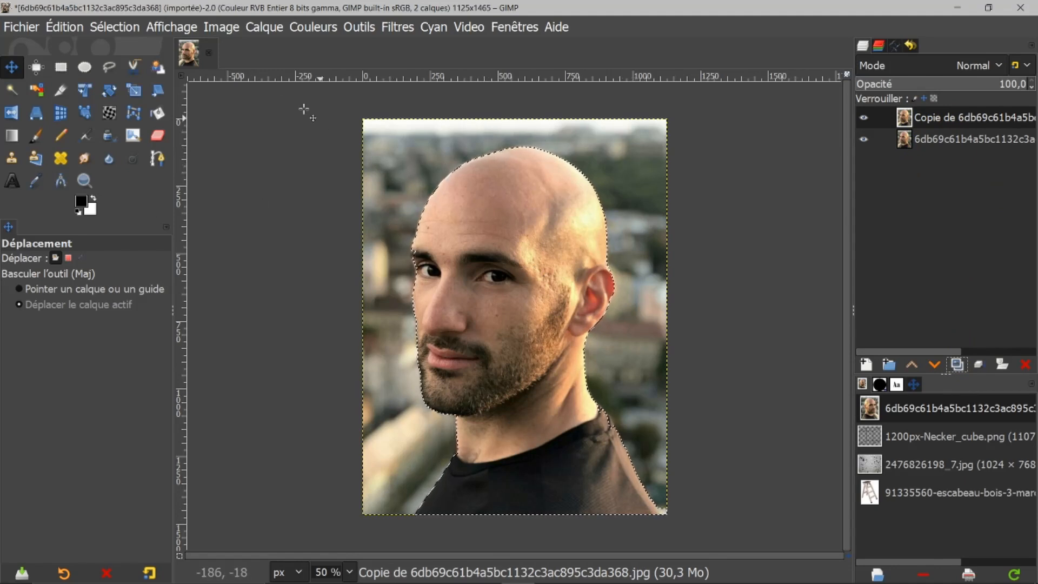
pyautogui.click(130, 27)
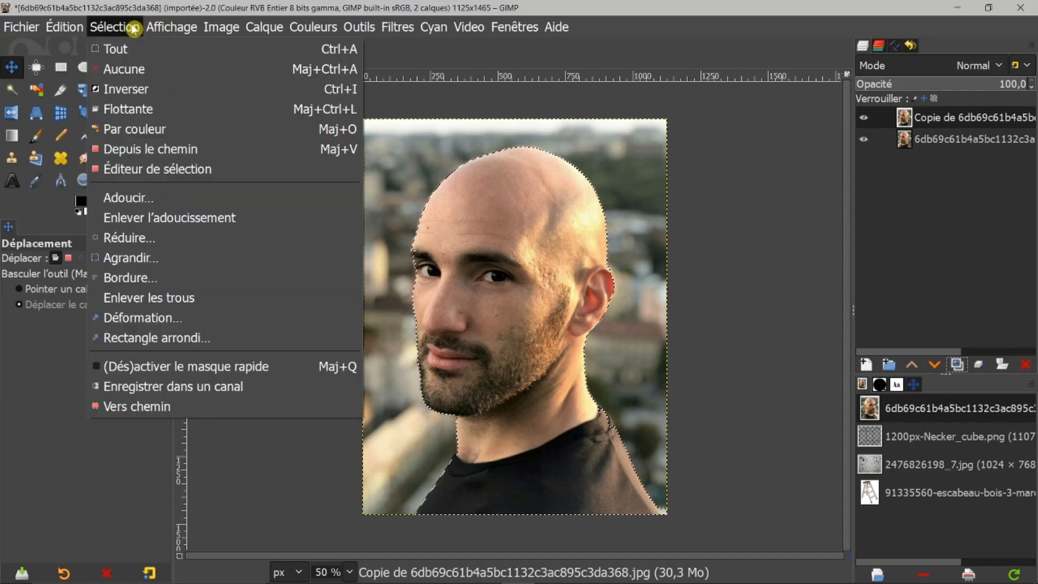
pyautogui.click(140, 91)
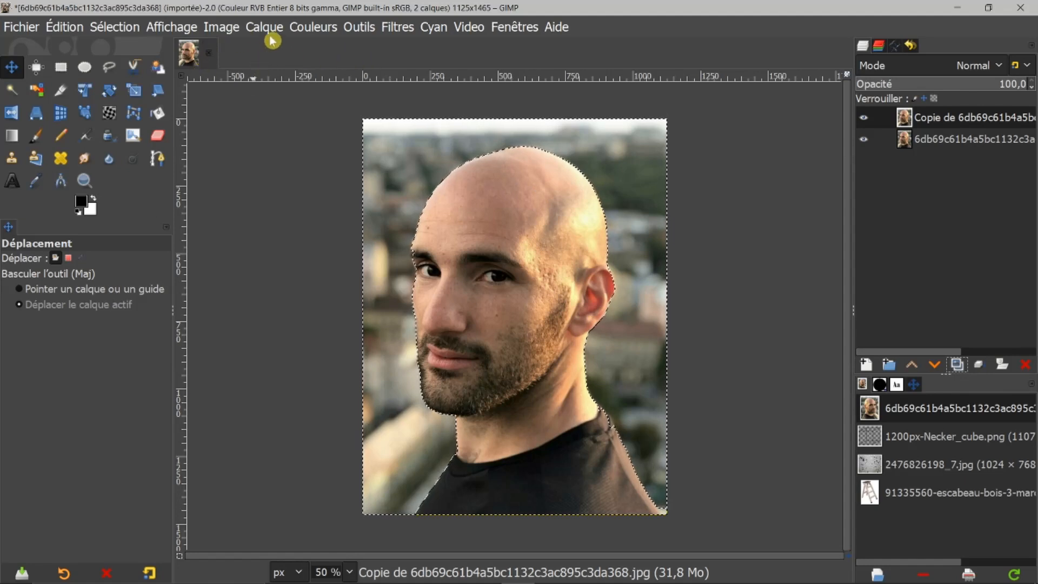
pyautogui.click(398, 31)
pyautogui.moveTo(432, 118)
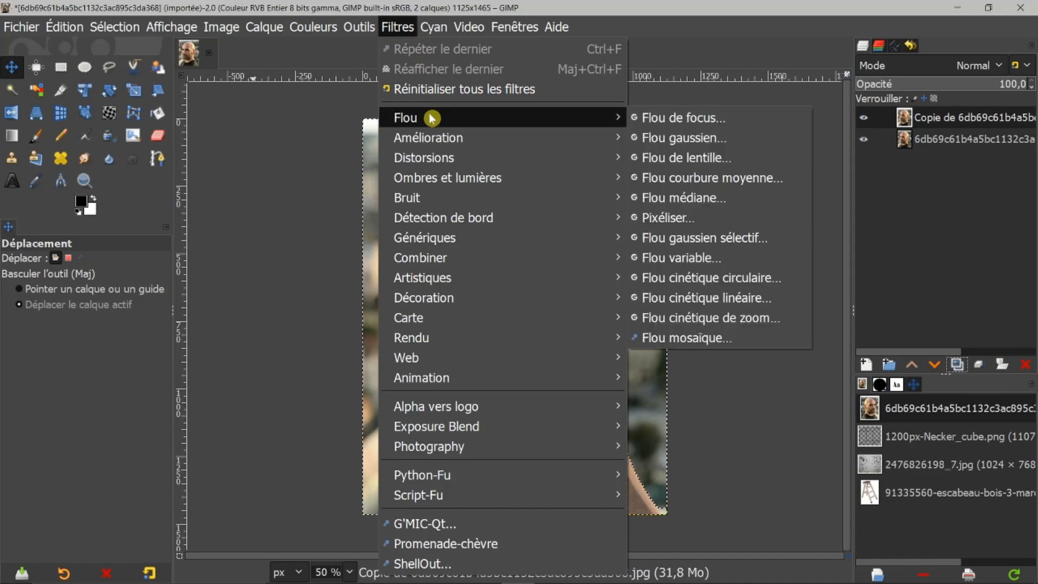
pyautogui.click(646, 139)
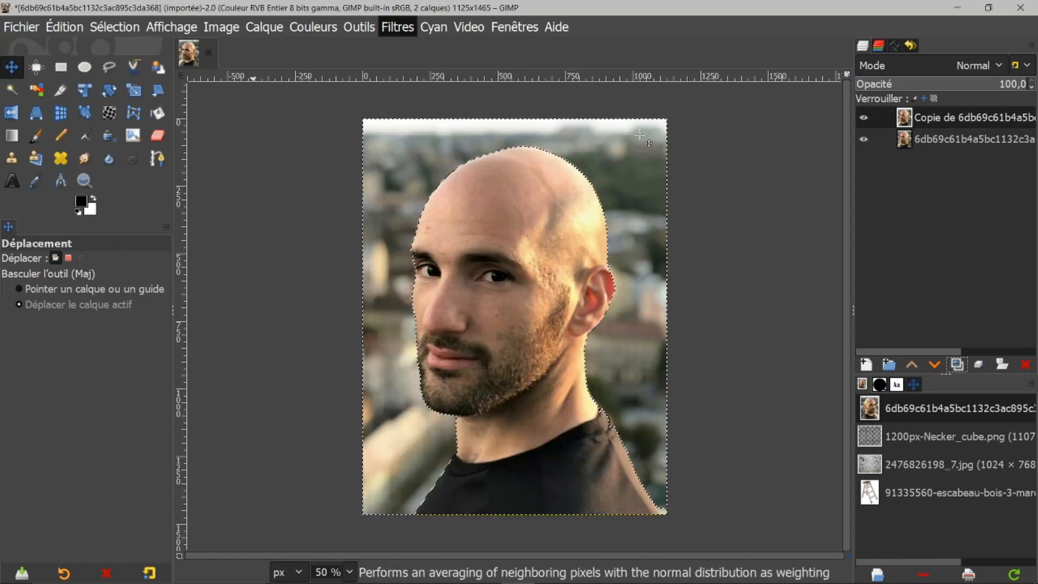
pyautogui.click(120, 165)
pyautogui.moveTo(120, 165); pyautogui.dragTo(131, 173)
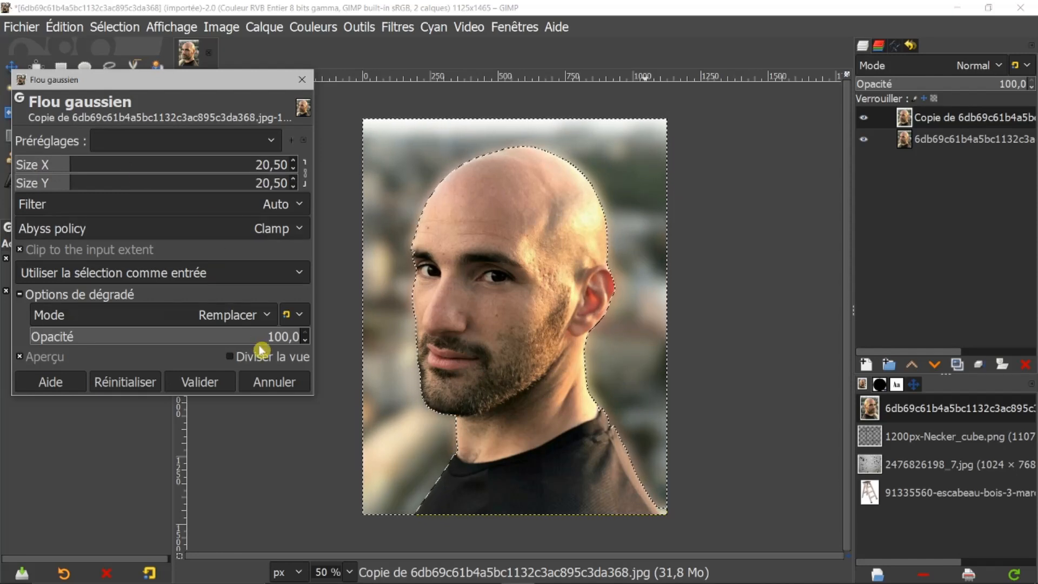
pyautogui.click(280, 384)
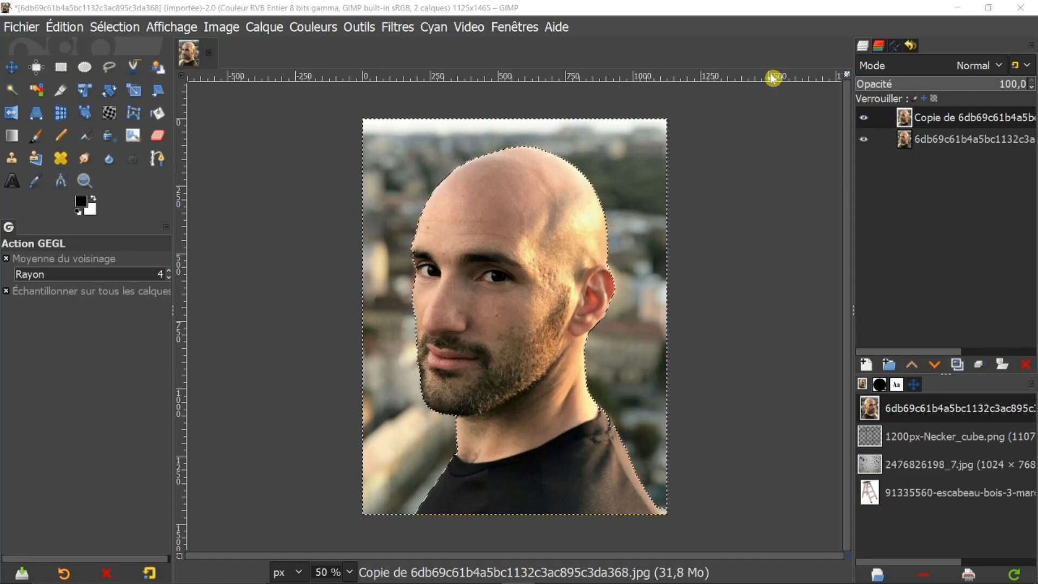
# With the original layer hidden, delete the selected background from the duplicated portrait layer and clear the selection
pyautogui.click(863, 140)
pyautogui.click(904, 119)
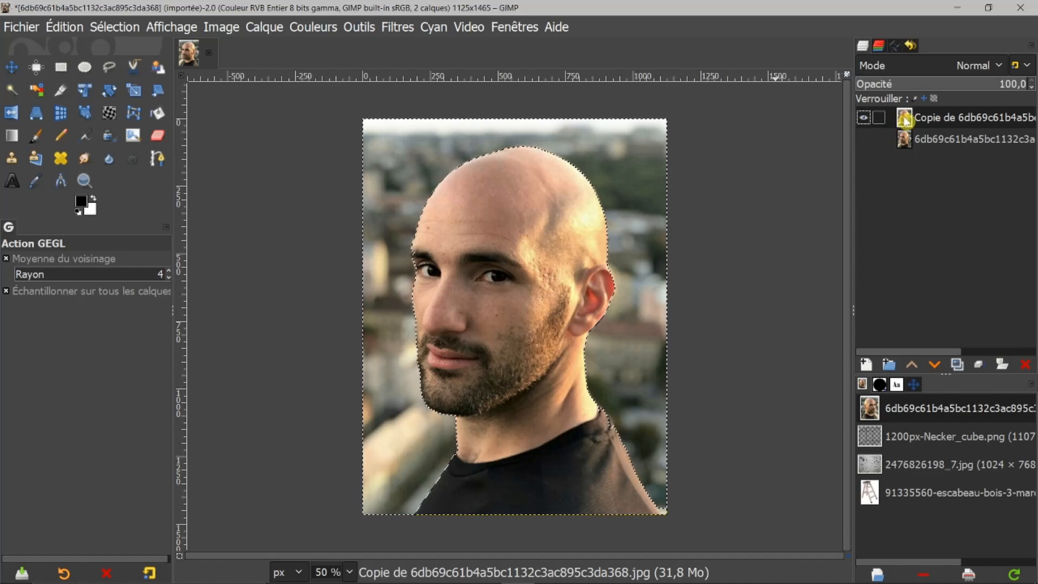
pyautogui.press('Delete')
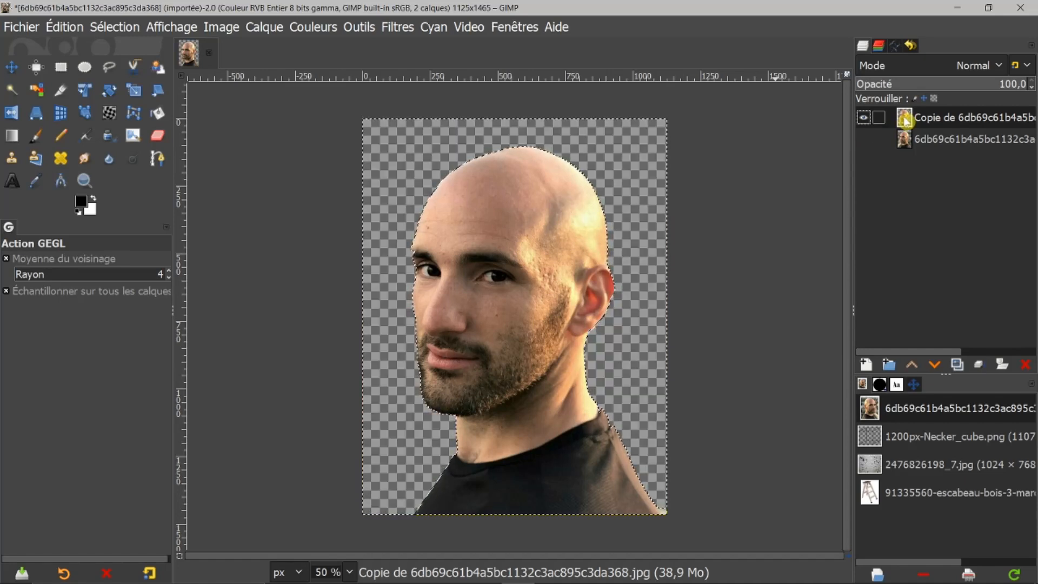
pyautogui.click(113, 29)
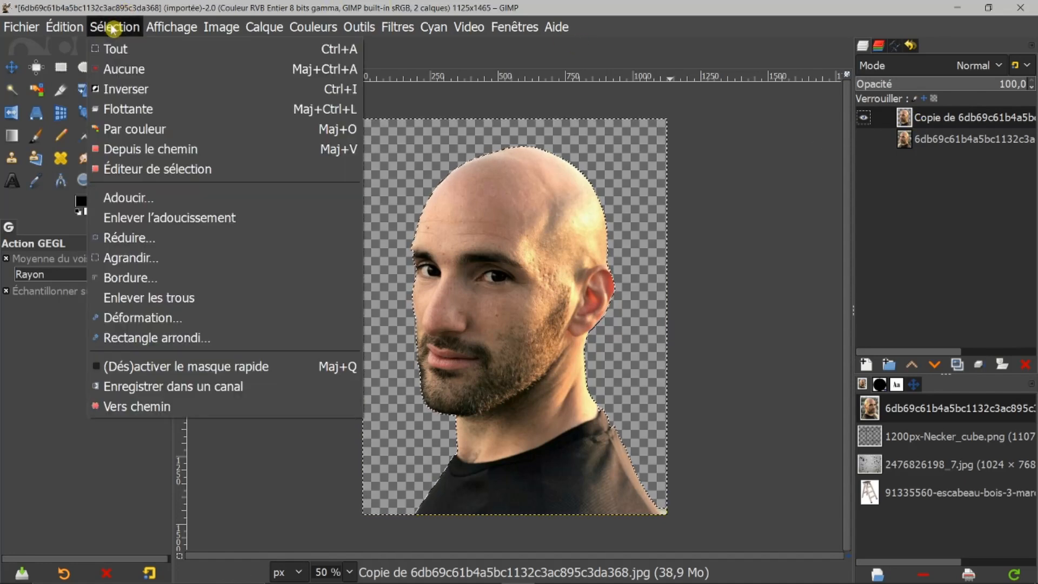
pyautogui.click(109, 70)
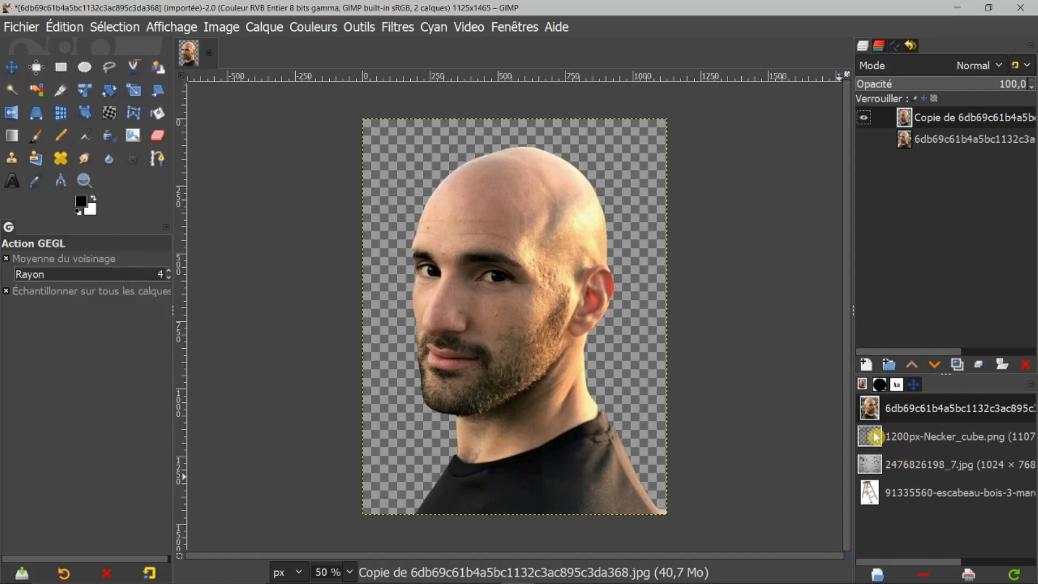
# Add 1200px-Necker_cube.png as the top layer and move it by about 224, -668 px so the cube's base crosses the forehead
pyautogui.moveTo(876, 432); pyautogui.dragTo(914, 117)
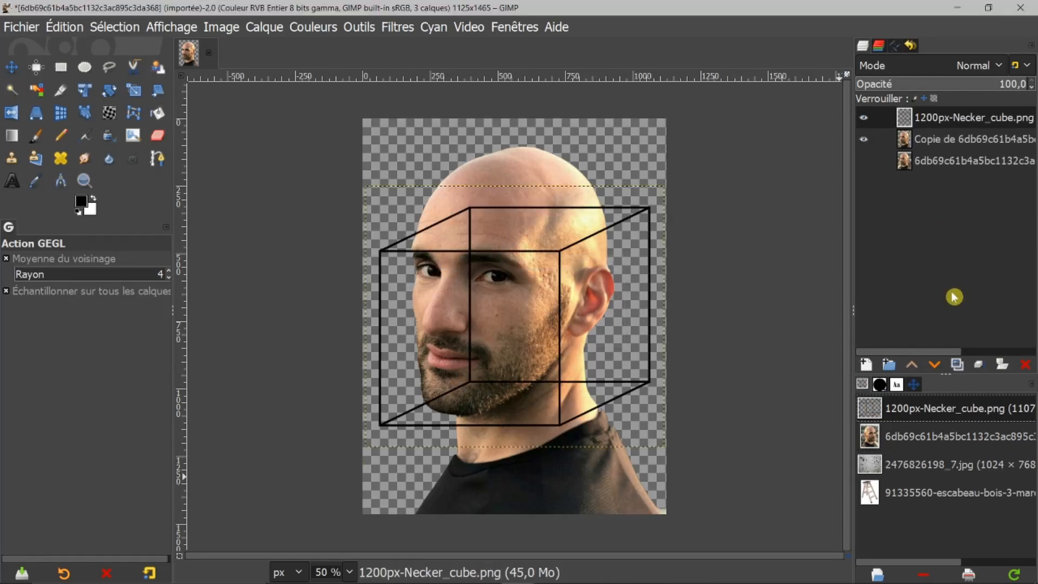
pyautogui.click(11, 67)
pyautogui.moveTo(511, 328); pyautogui.dragTo(572, 147)
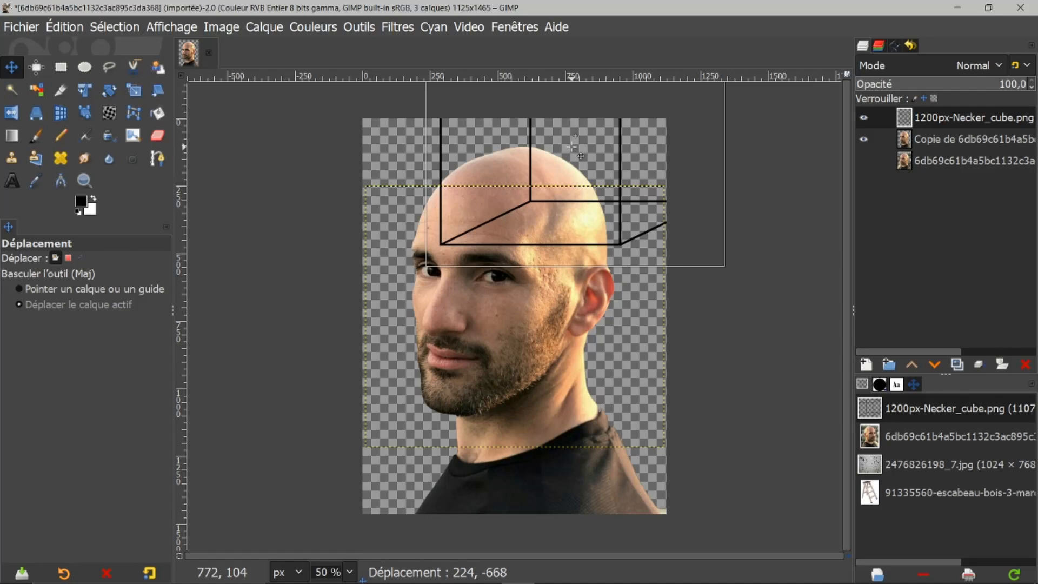
pyautogui.moveTo(572, 146); pyautogui.dragTo(570, 146)
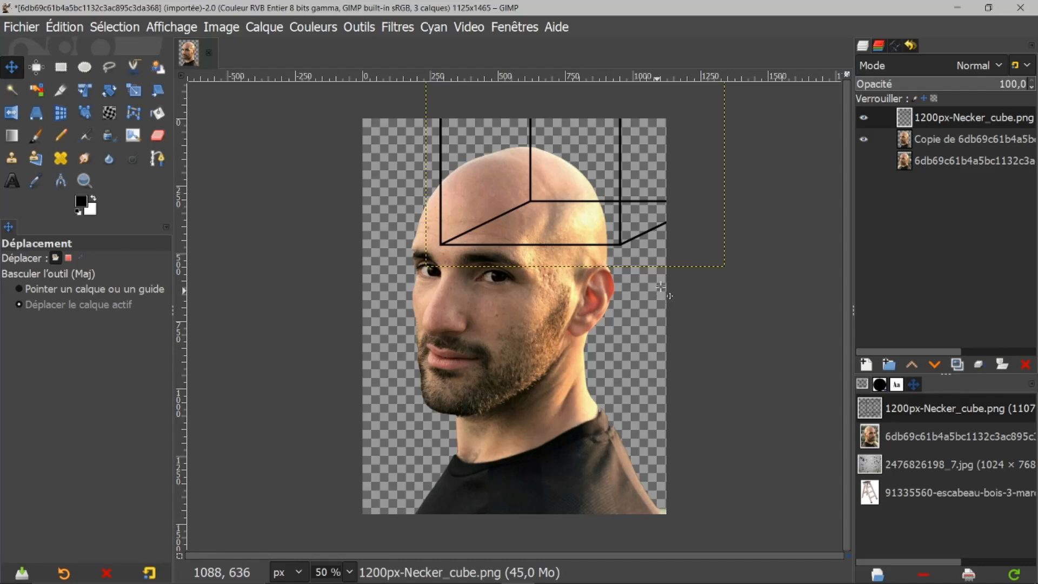
# Trace a closed five-node path over the head with the Paths tool, using the Necker cube's lines from forehead to crown as a guide
pyautogui.click(157, 161)
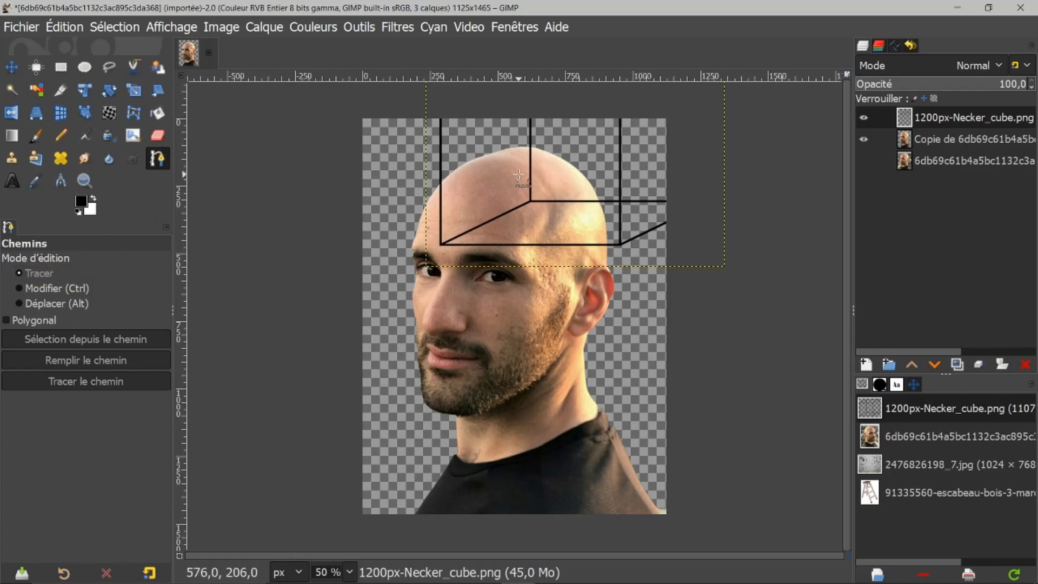
pyautogui.scroll(1, 518, 175)
pyautogui.scroll(1, 520, 174)
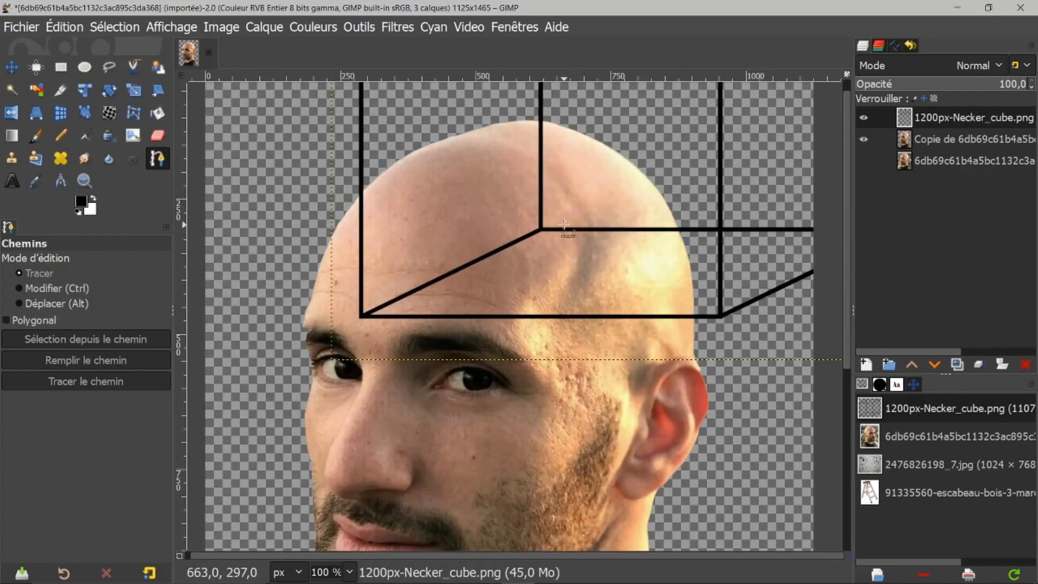
pyautogui.click(362, 315)
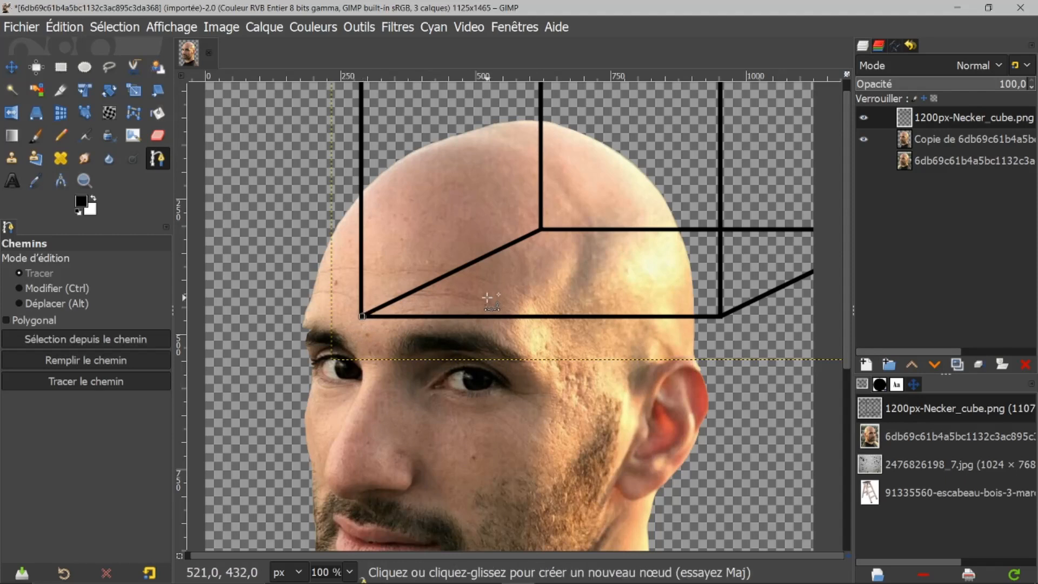
pyautogui.click(541, 123)
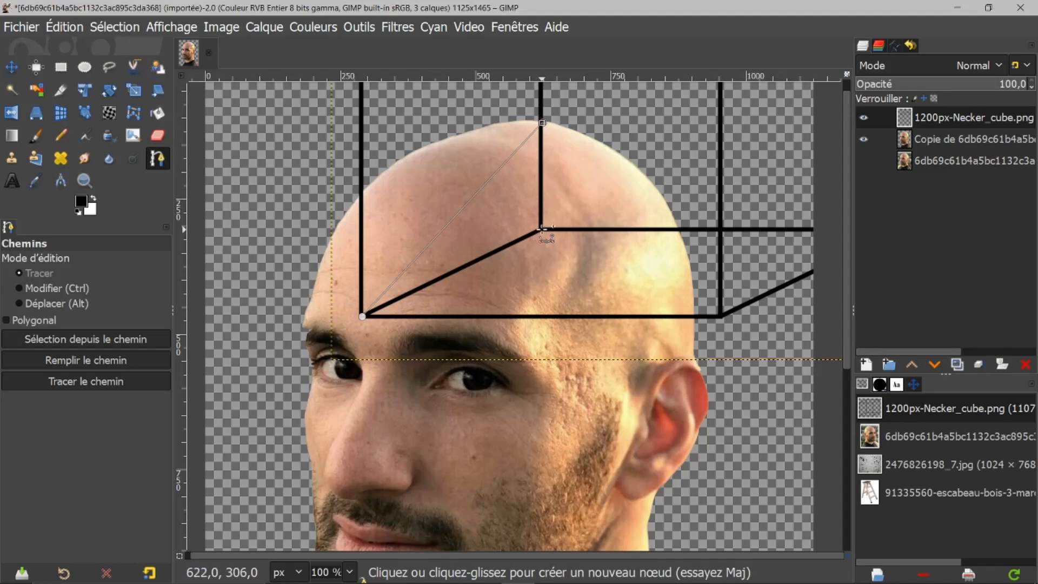
pyautogui.click(543, 229)
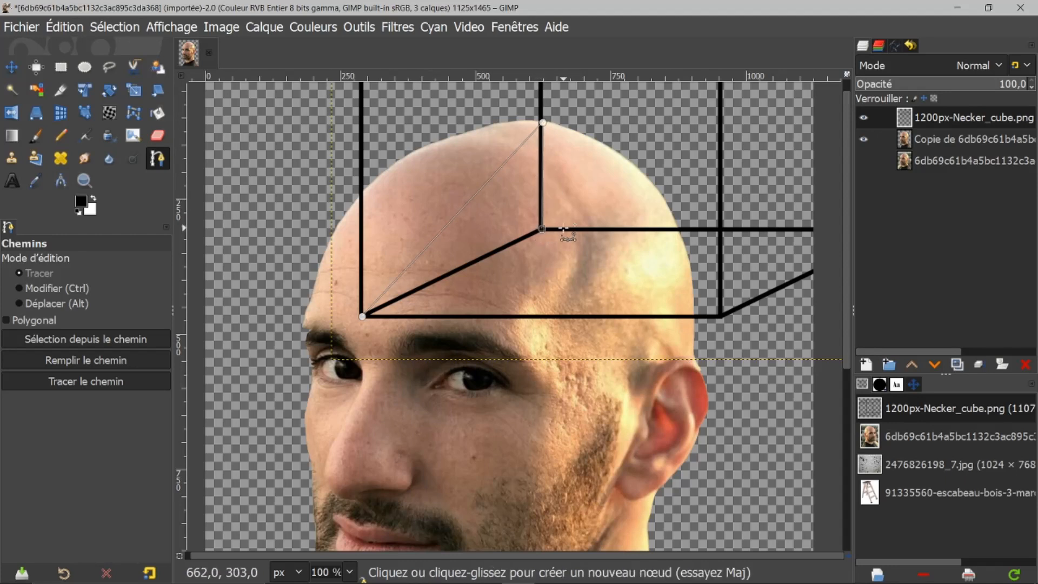
pyautogui.click(680, 230)
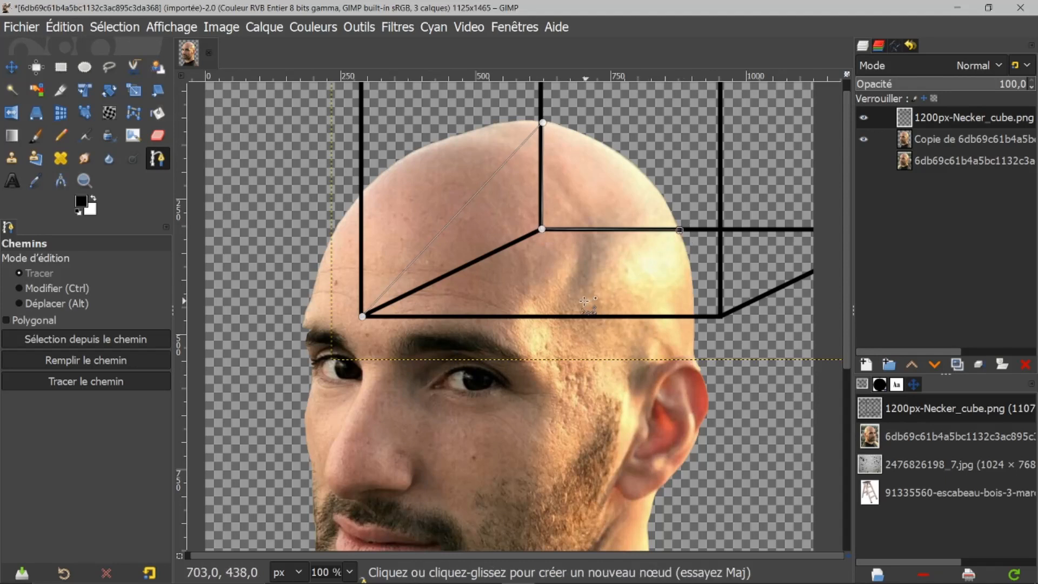
pyautogui.click(538, 317)
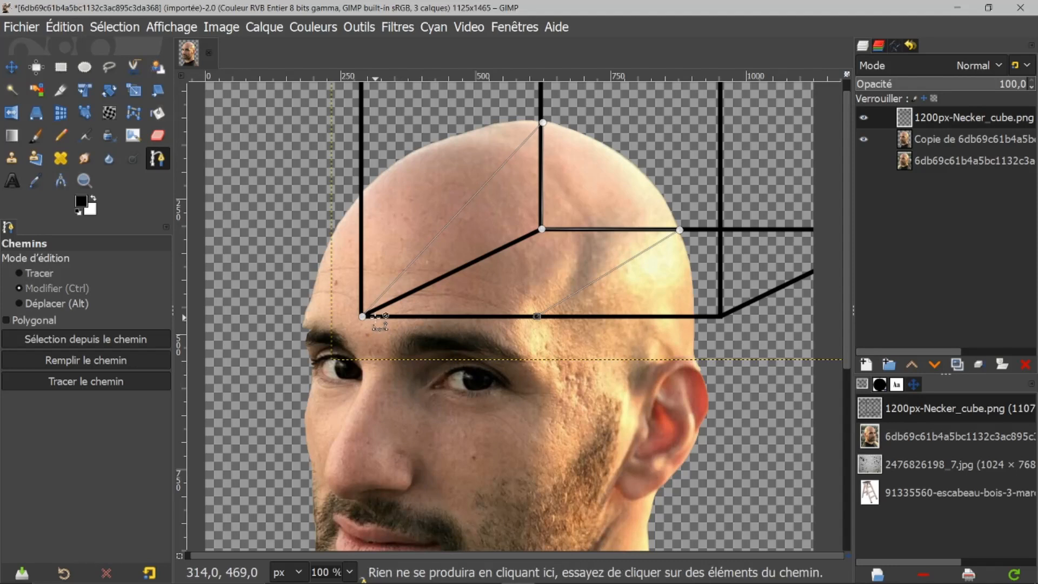
pyautogui.press('ctrl')
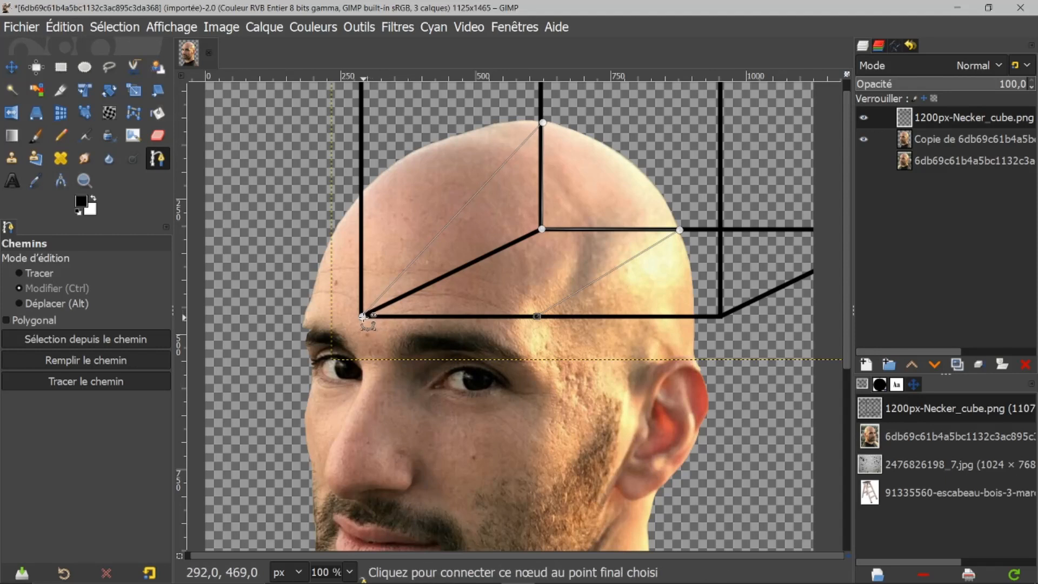
pyautogui.keyDown('ctrl'); pyautogui.click(362, 317); pyautogui.keyUp('ctrl')
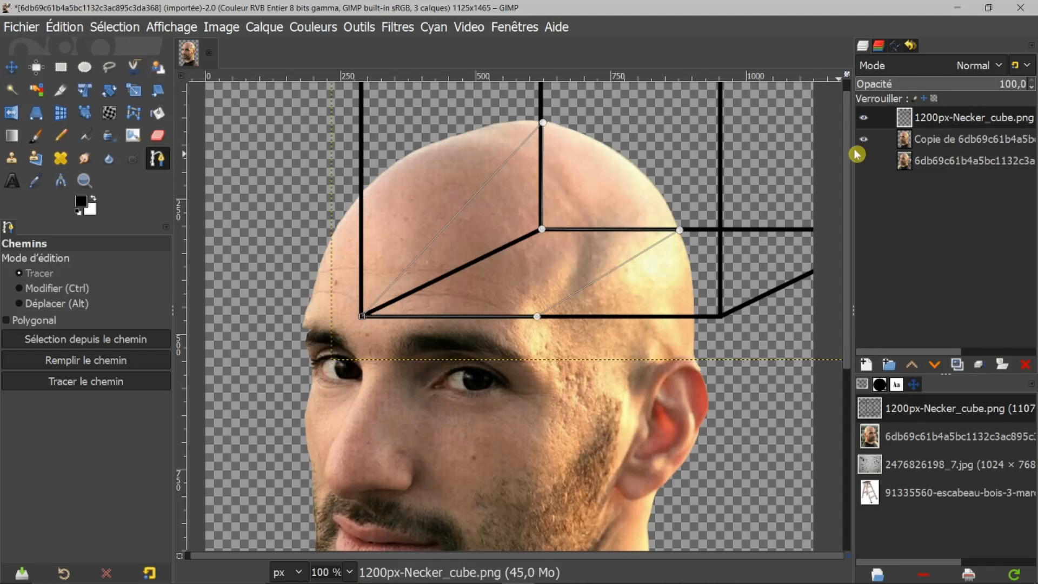
# Hide the Necker cube layer and bend the path's forehead-to-crown and temple segments into curves following the skull
pyautogui.click(864, 119)
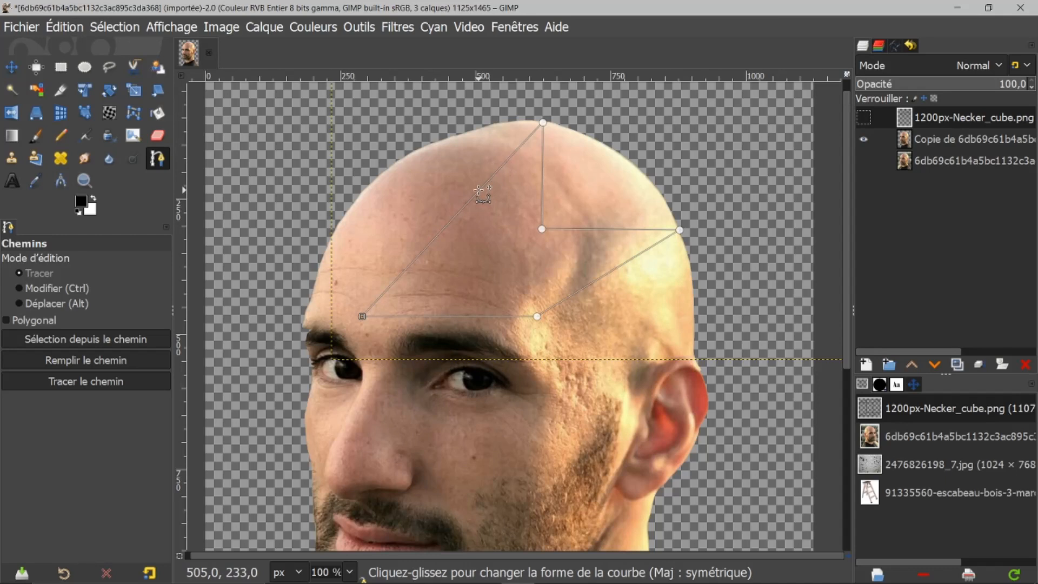
pyautogui.moveTo(478, 190); pyautogui.dragTo(427, 191)
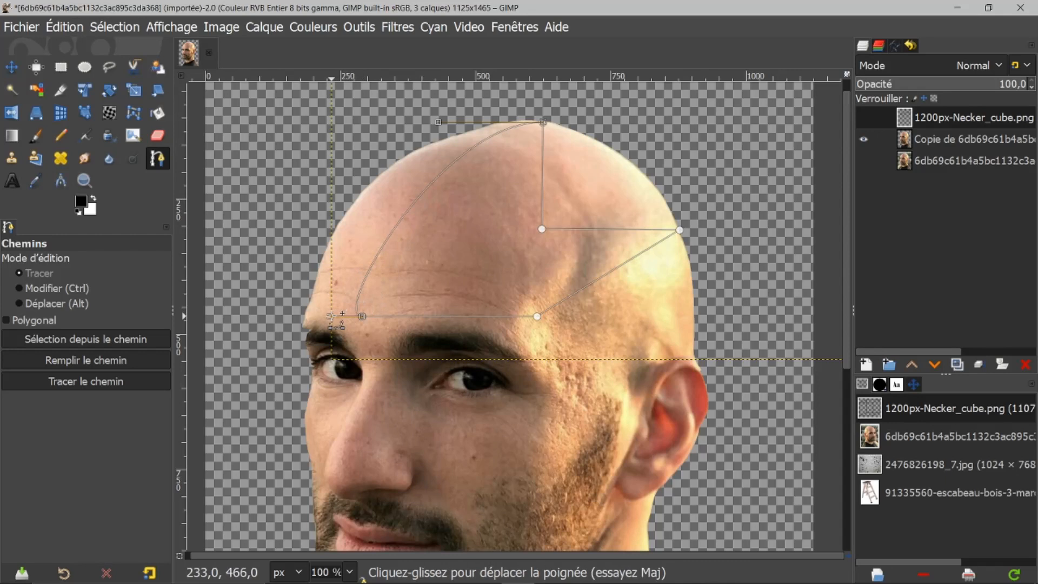
pyautogui.moveTo(331, 315); pyautogui.dragTo(352, 294)
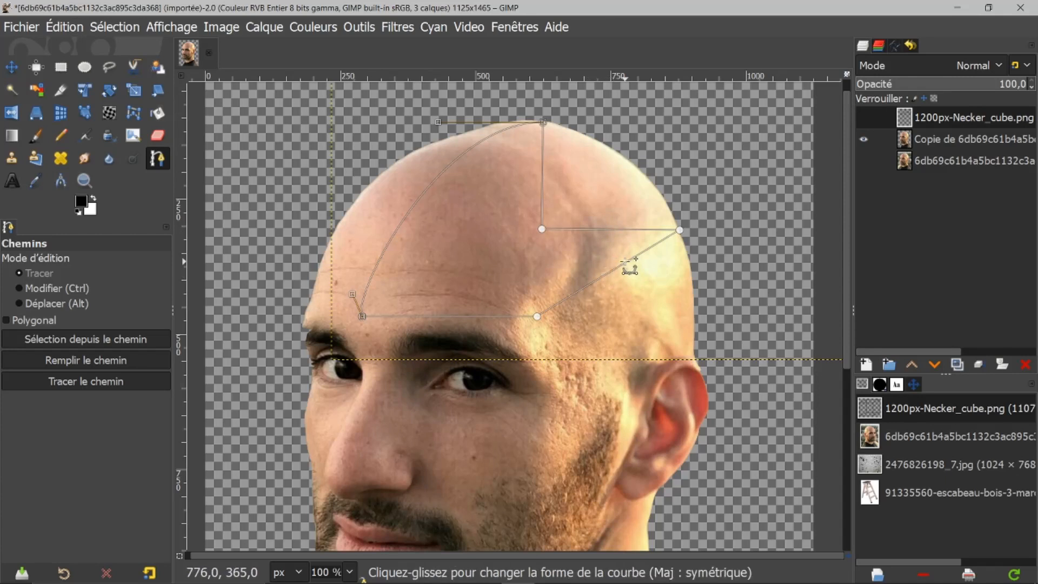
pyautogui.moveTo(628, 260); pyautogui.dragTo(638, 282)
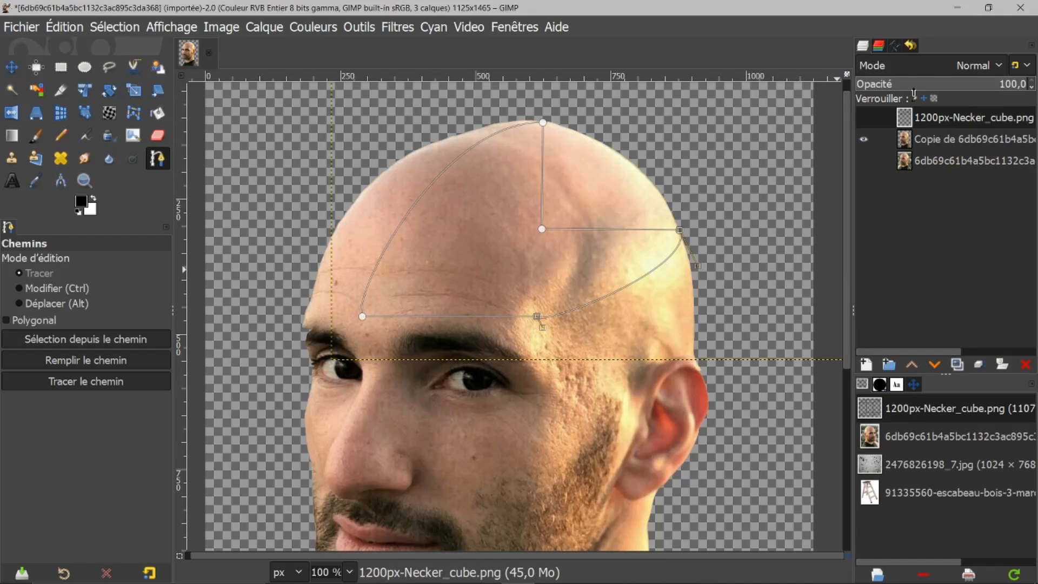
# Redisplay the hand-traced path from the list of paths and delete it
pyautogui.click(16, 68)
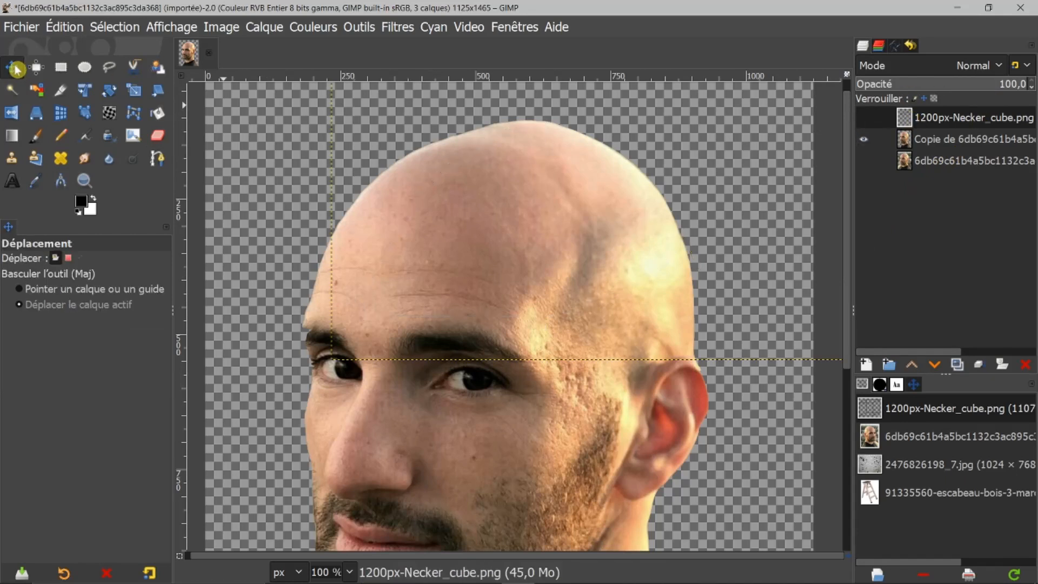
pyautogui.click(895, 46)
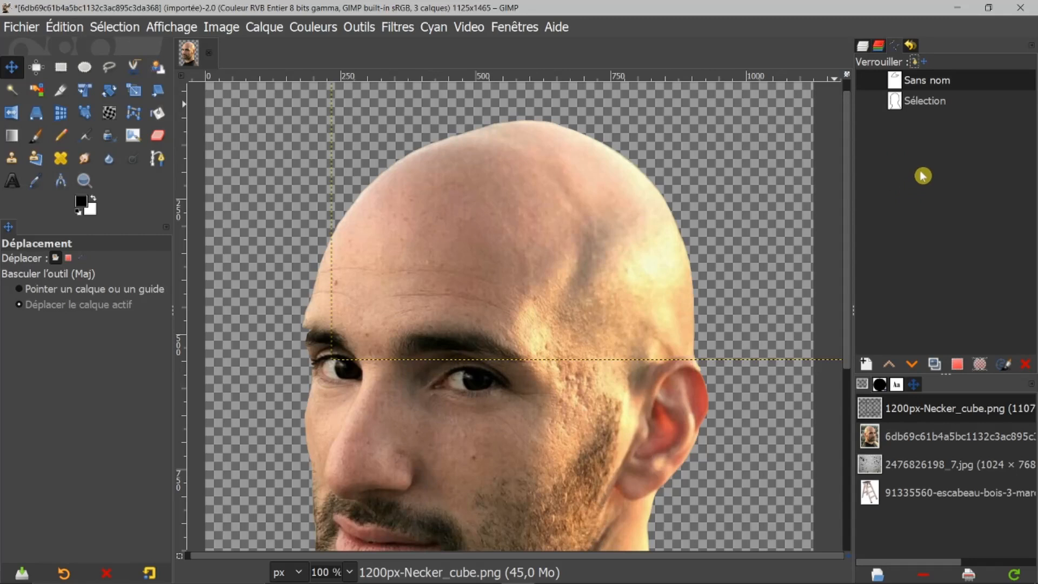
pyautogui.click(895, 84)
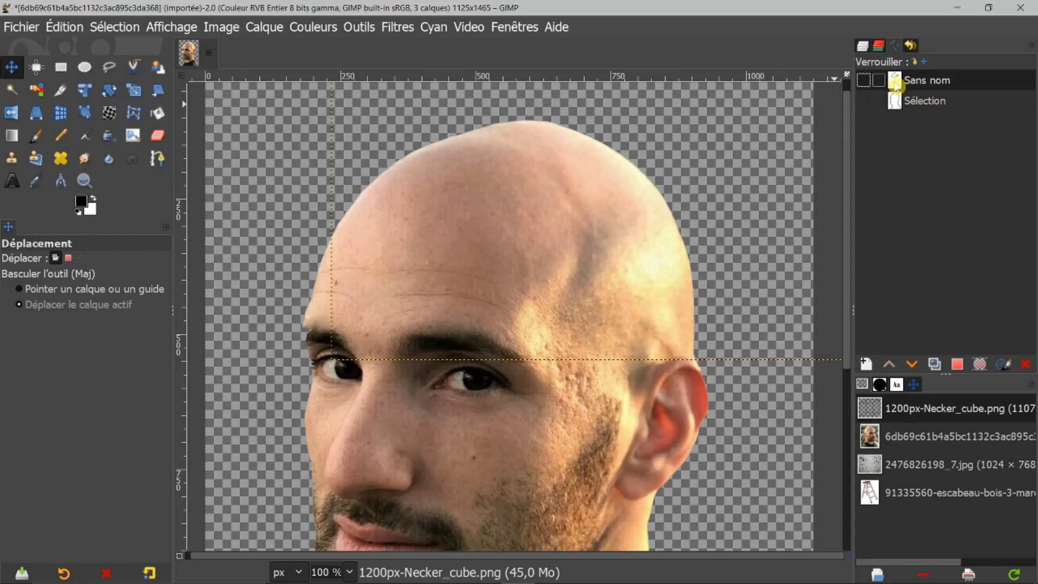
pyautogui.doubleClick(898, 88)
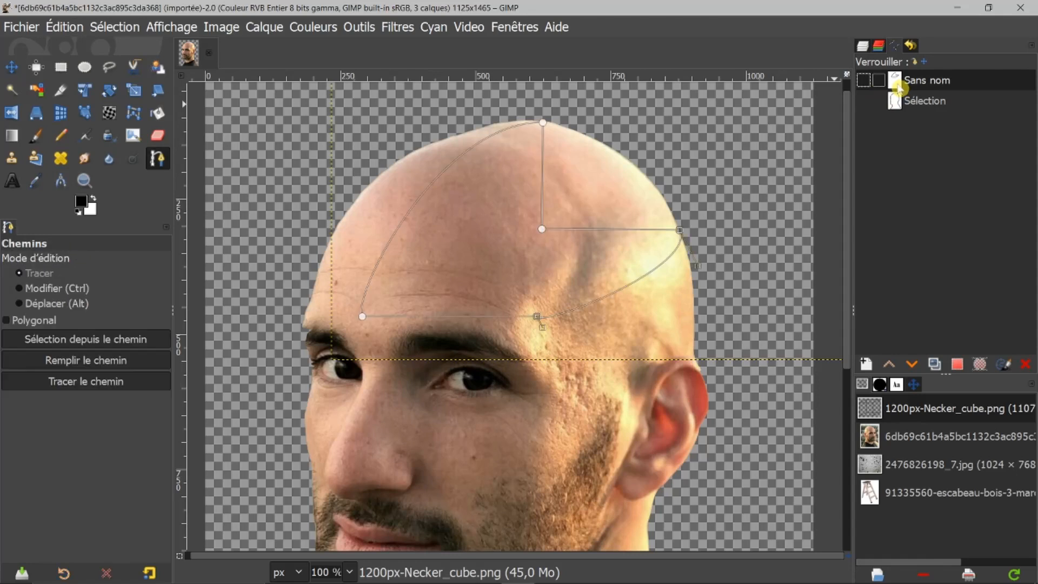
pyautogui.click(1026, 365)
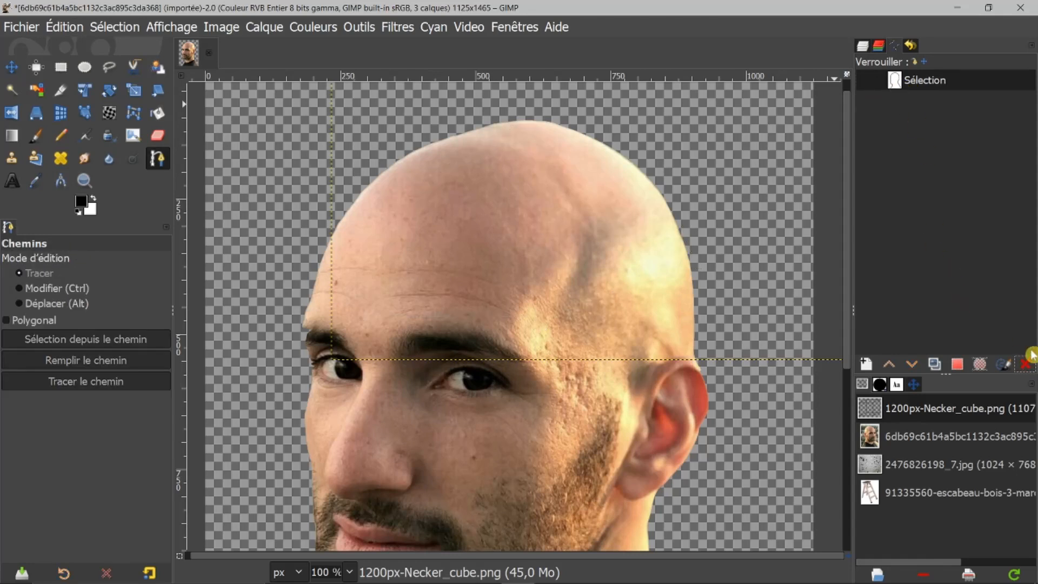
# Import the path from tete.svg and display its outline on the head
pyautogui.rightClick(931, 176)
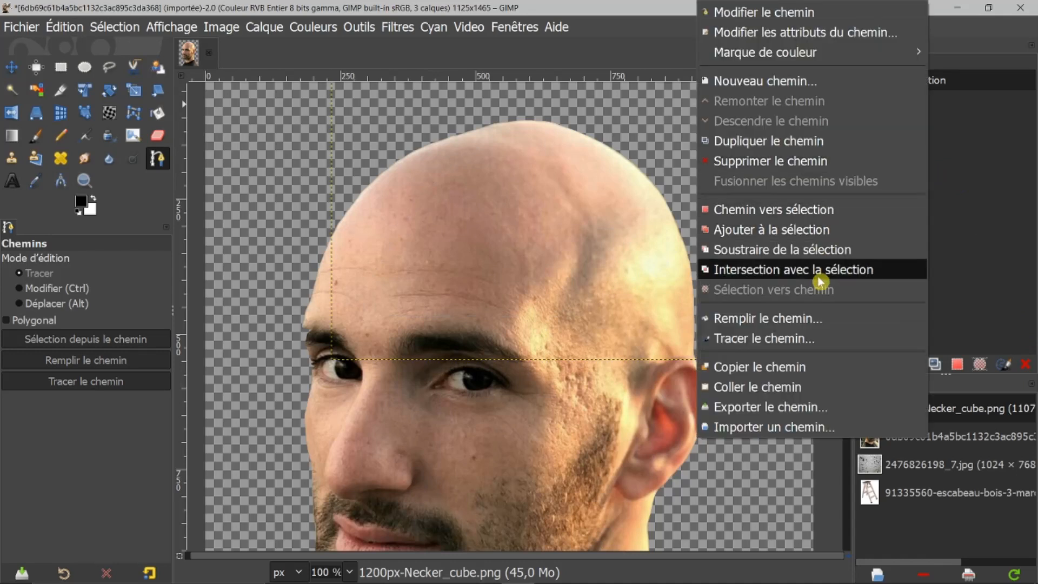
pyautogui.click(789, 428)
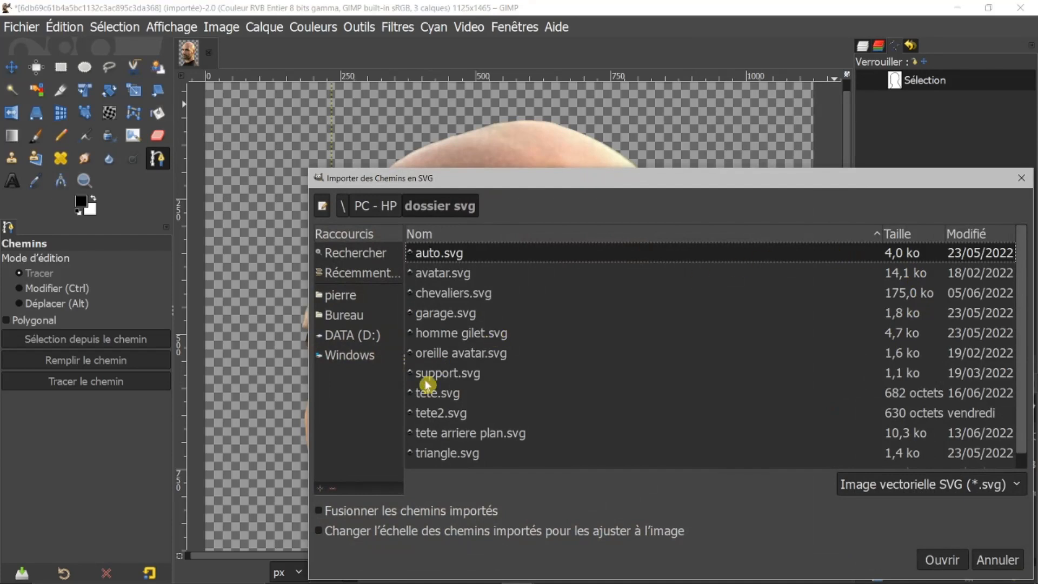
pyautogui.click(441, 395)
pyautogui.click(926, 560)
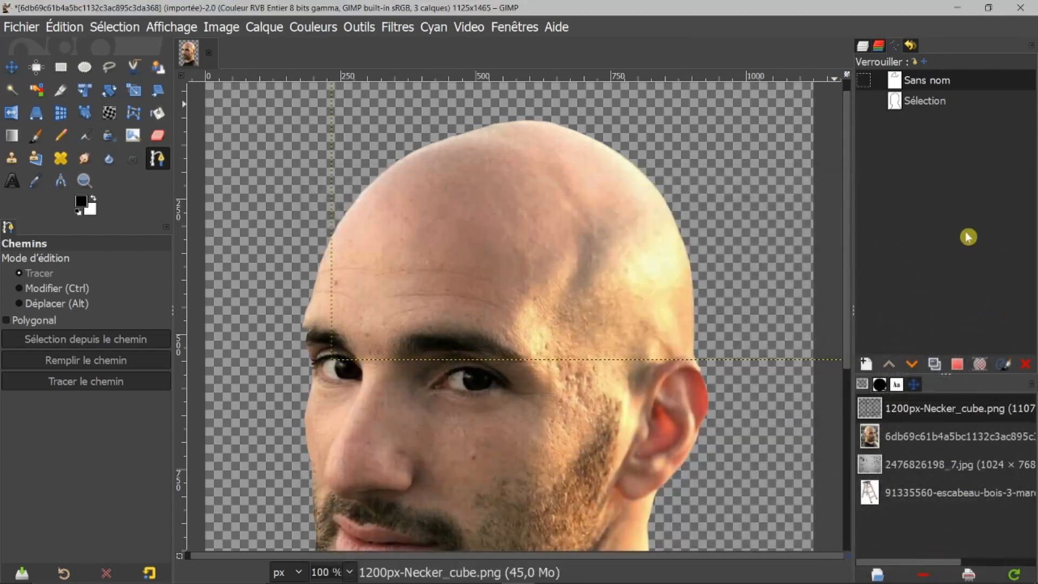
pyautogui.doubleClick(896, 81)
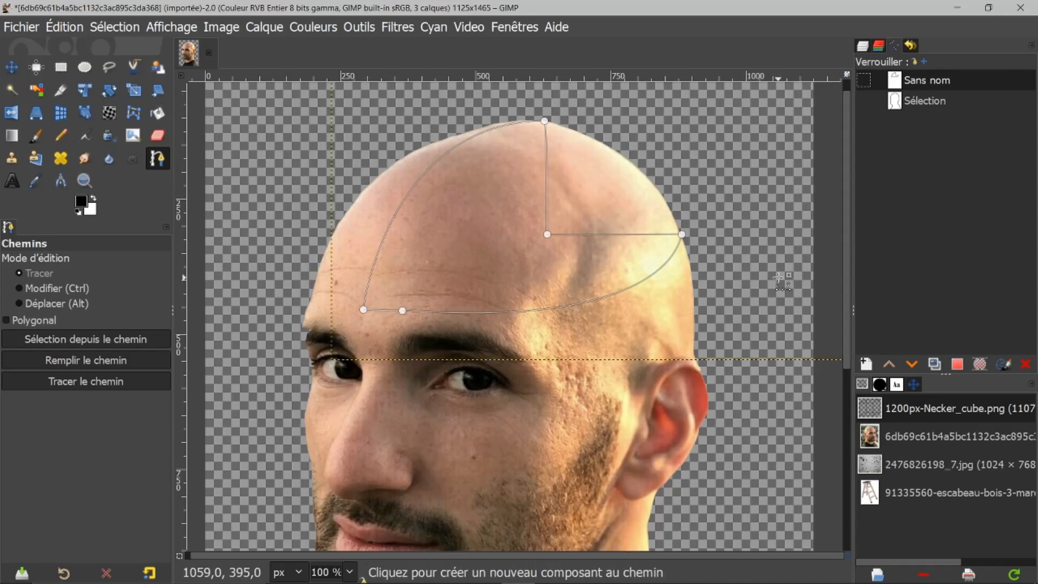
# Compare the imported path with the Necker cube guide, then delete the 1200px-Necker_cube.png layer
pyautogui.click(865, 49)
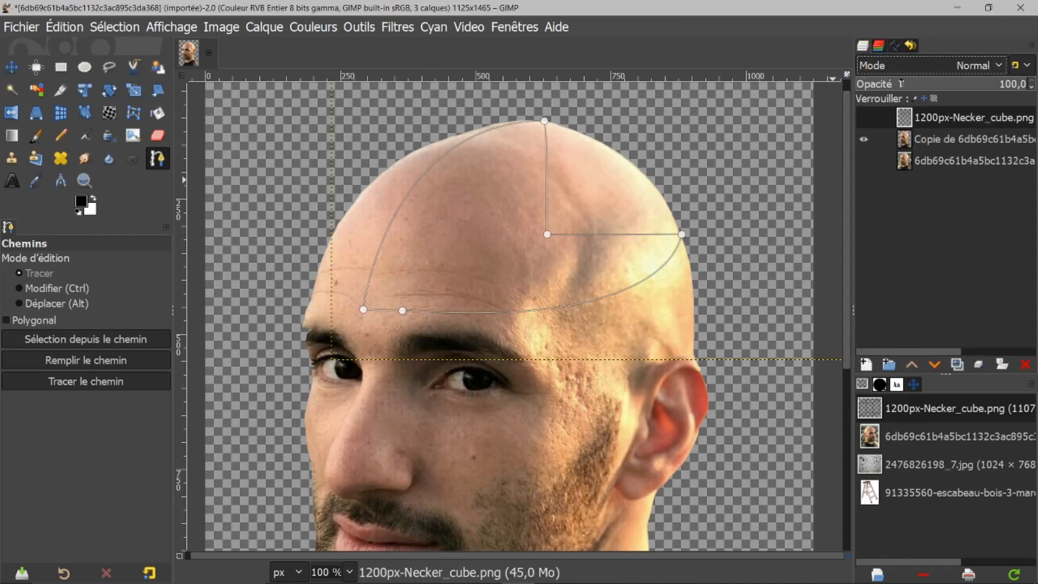
pyautogui.click(863, 118)
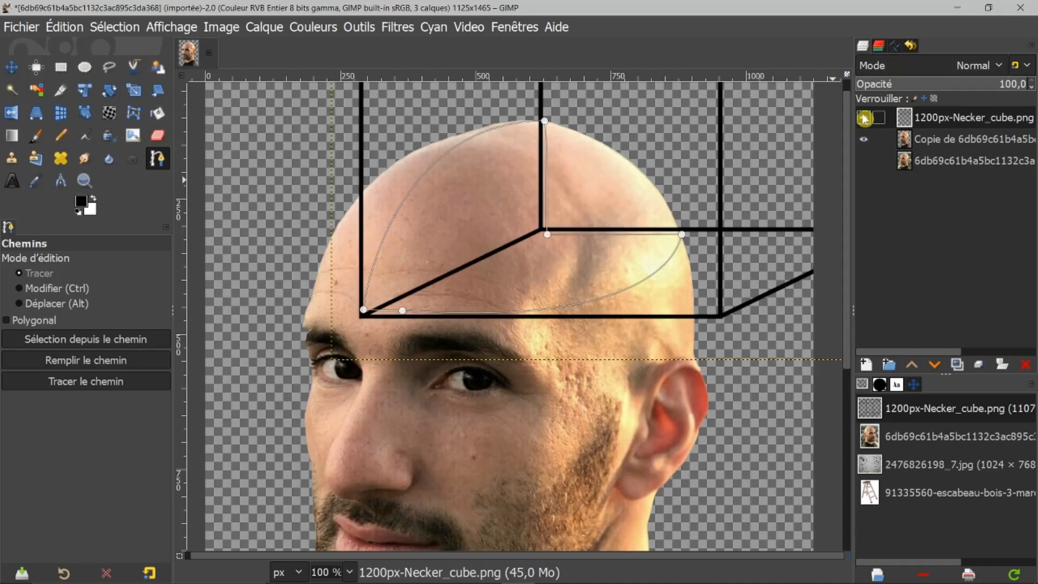
pyautogui.click(864, 118)
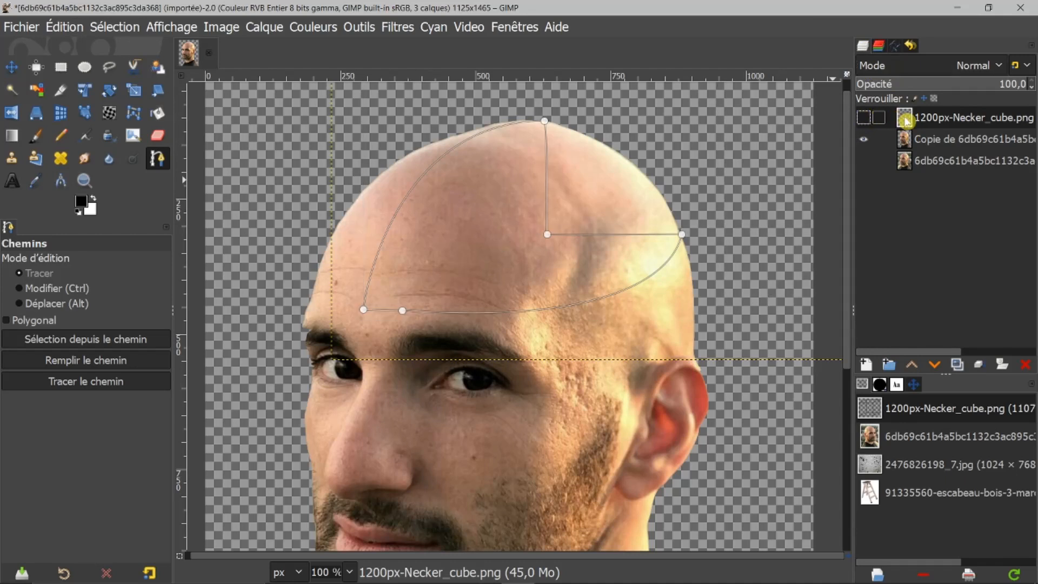
pyautogui.click(1026, 367)
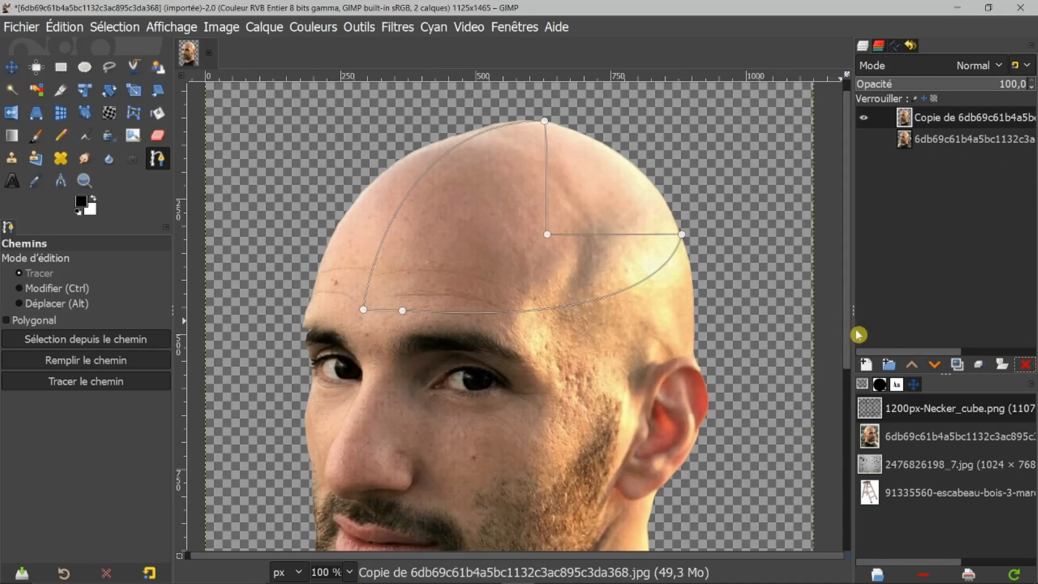
# Add a transparent 1125 x 1465 px layer on top and choose brown 966956 in the foreground colour editor
pyautogui.click(866, 365)
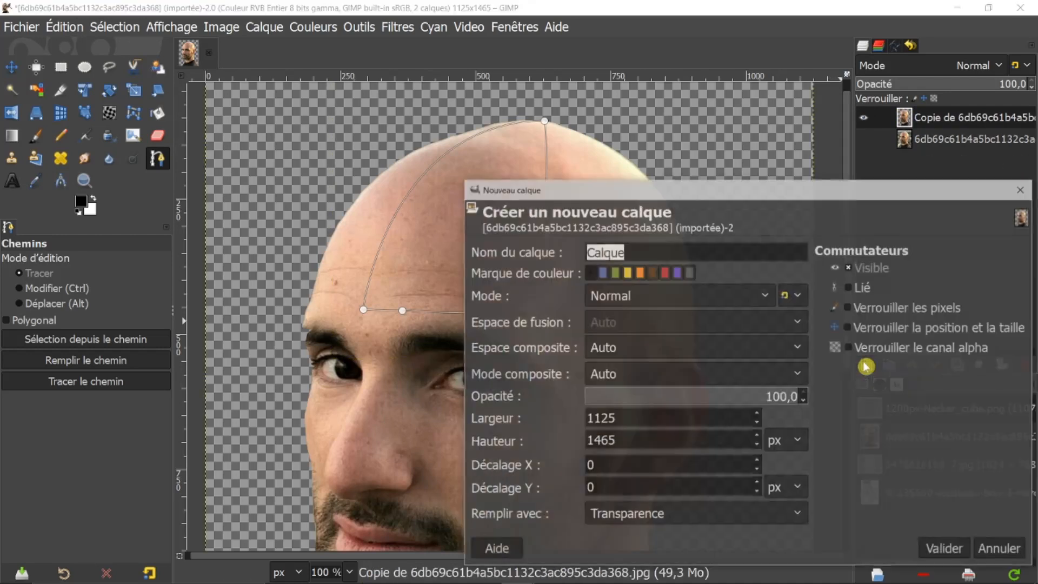
pyautogui.click(936, 549)
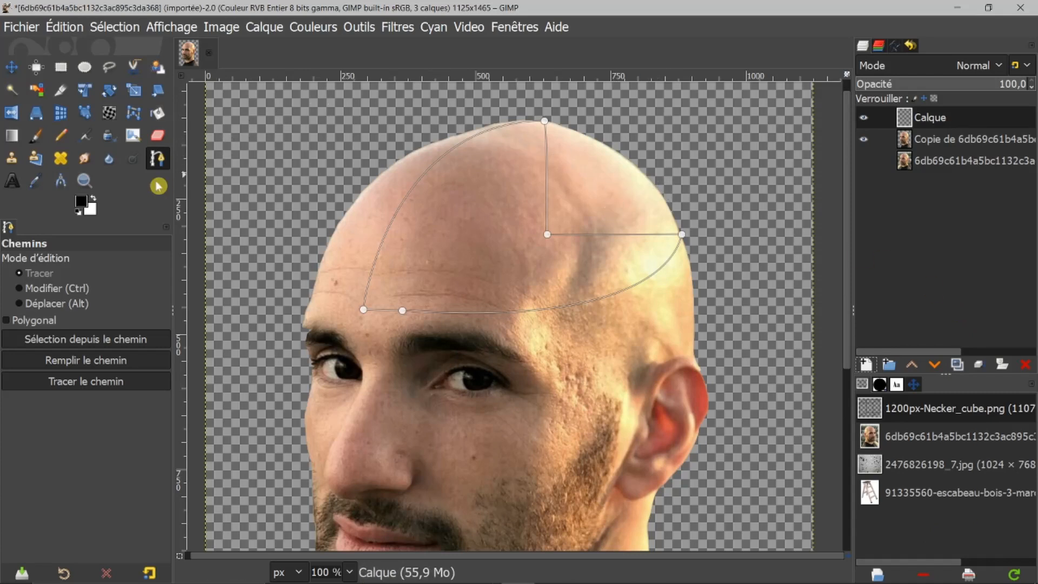
pyautogui.click(82, 203)
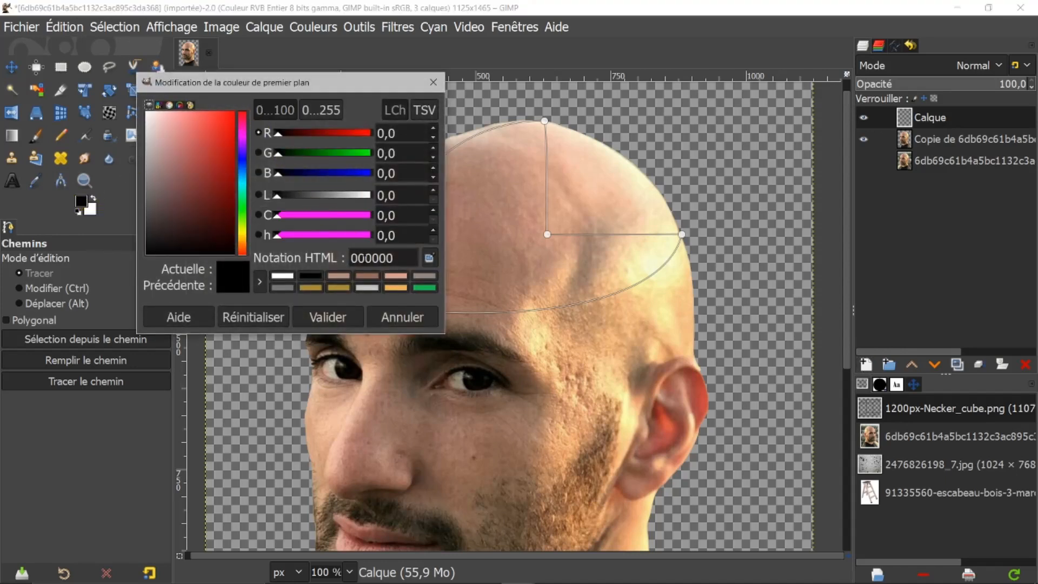
pyautogui.click(366, 276)
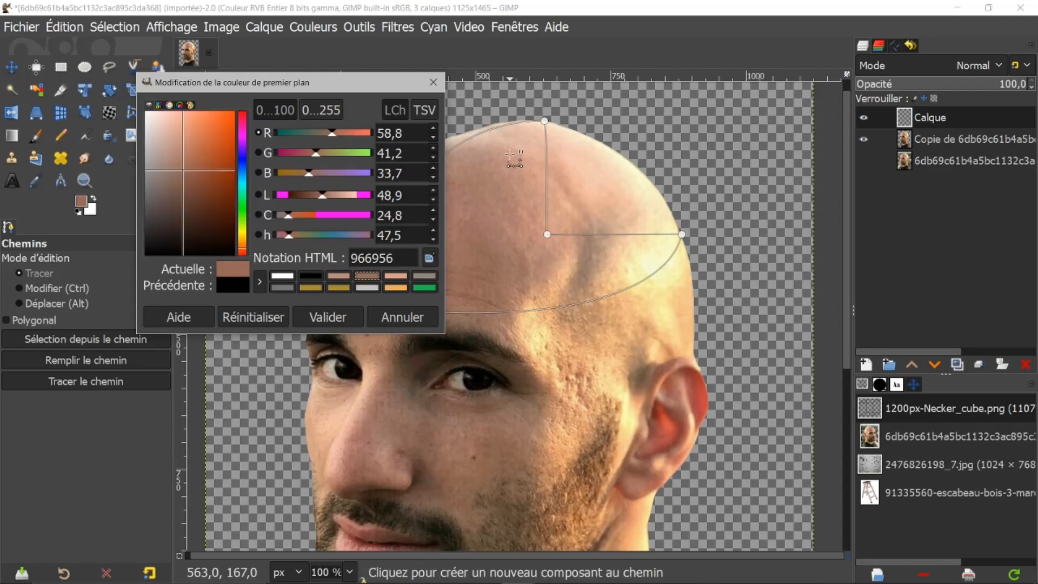
pyautogui.moveTo(325, 82); pyautogui.dragTo(249, 60)
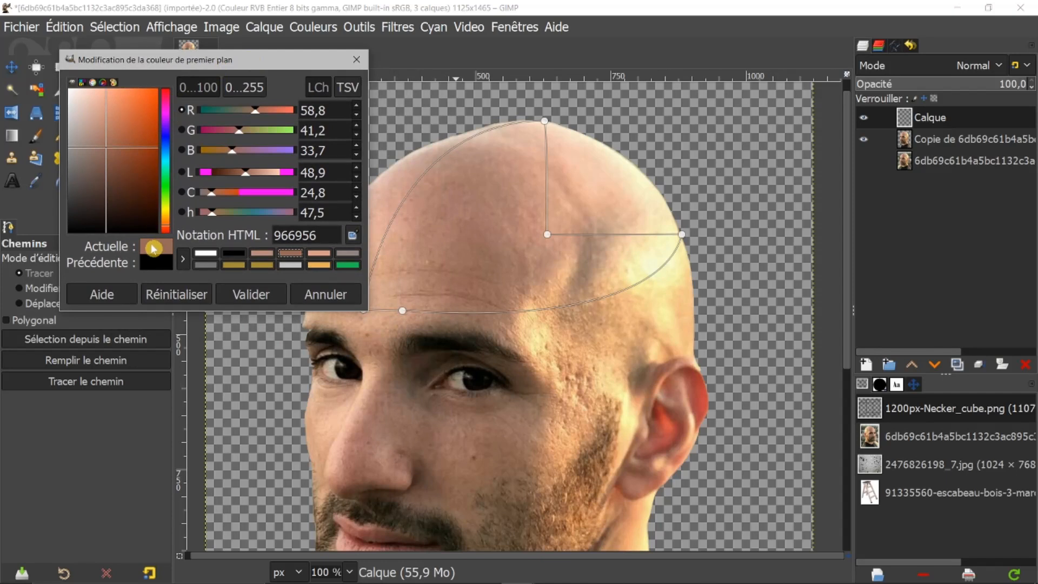
# Convert the imported path to a selection, fill it with brown 966956 on the new layer, and close the colour editor without applying
pyautogui.click(900, 47)
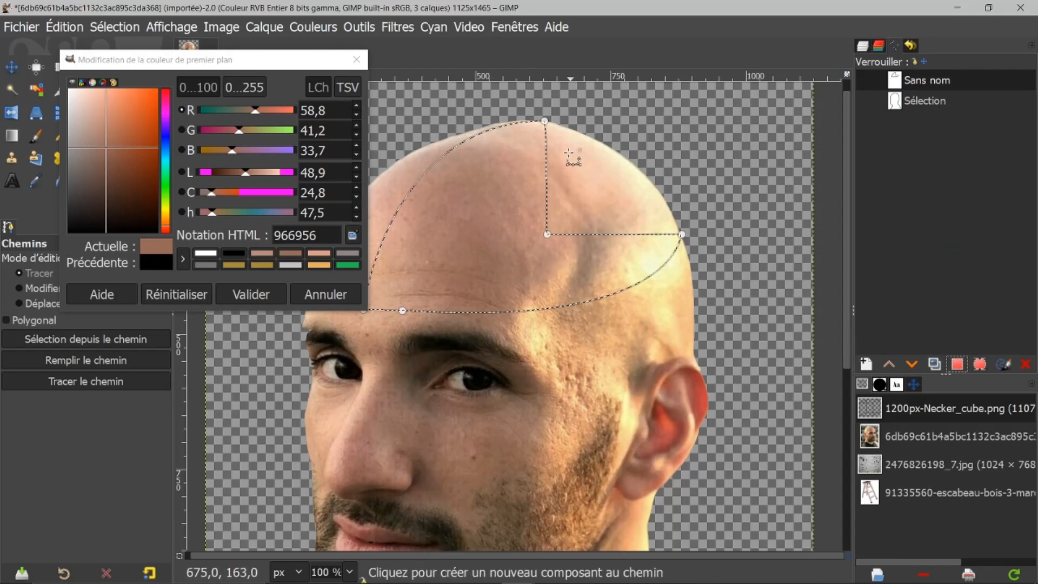
pyautogui.click(863, 48)
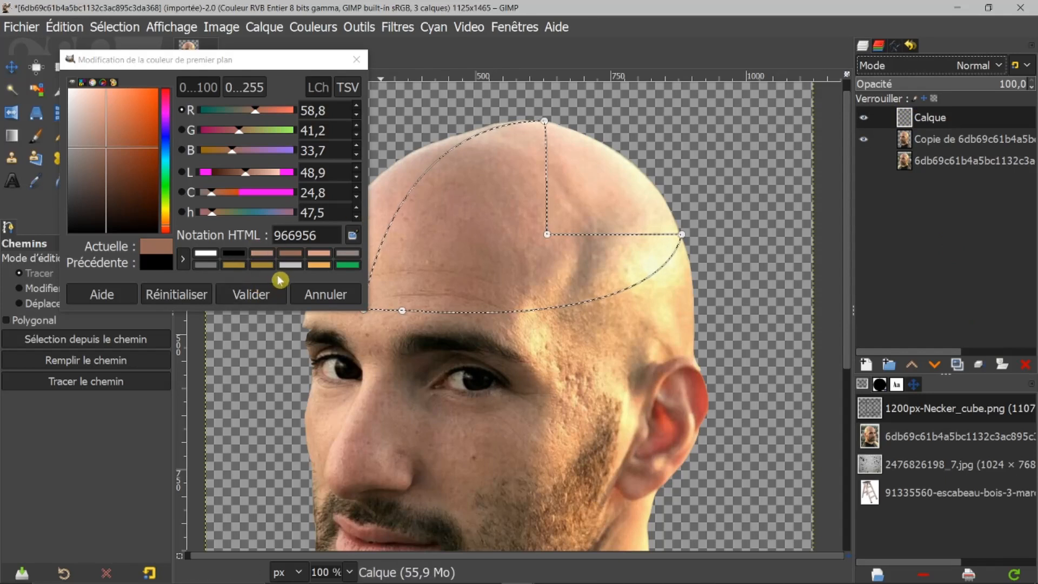
pyautogui.moveTo(162, 248); pyautogui.dragTo(505, 219)
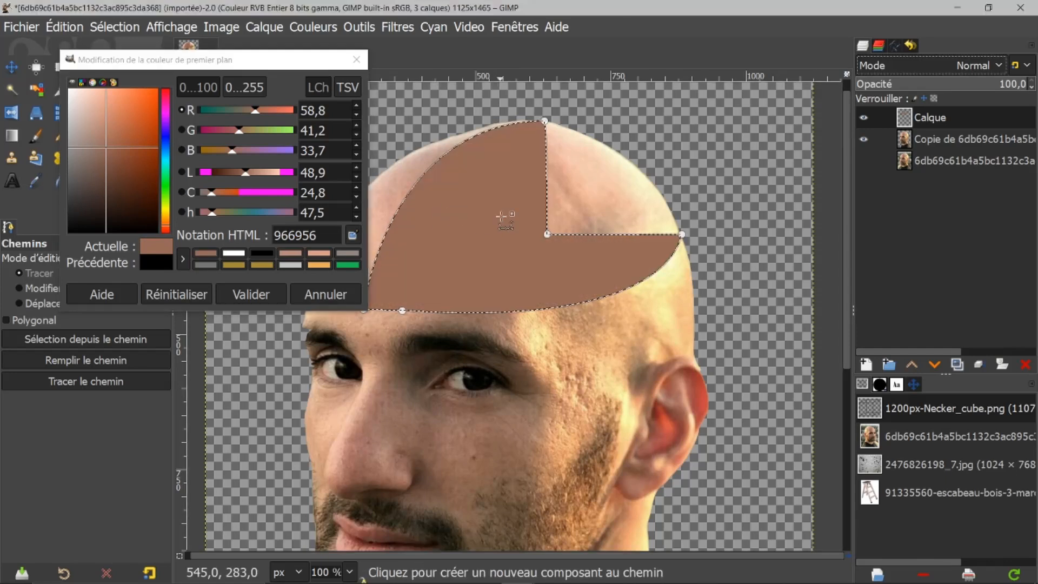
pyautogui.click(306, 295)
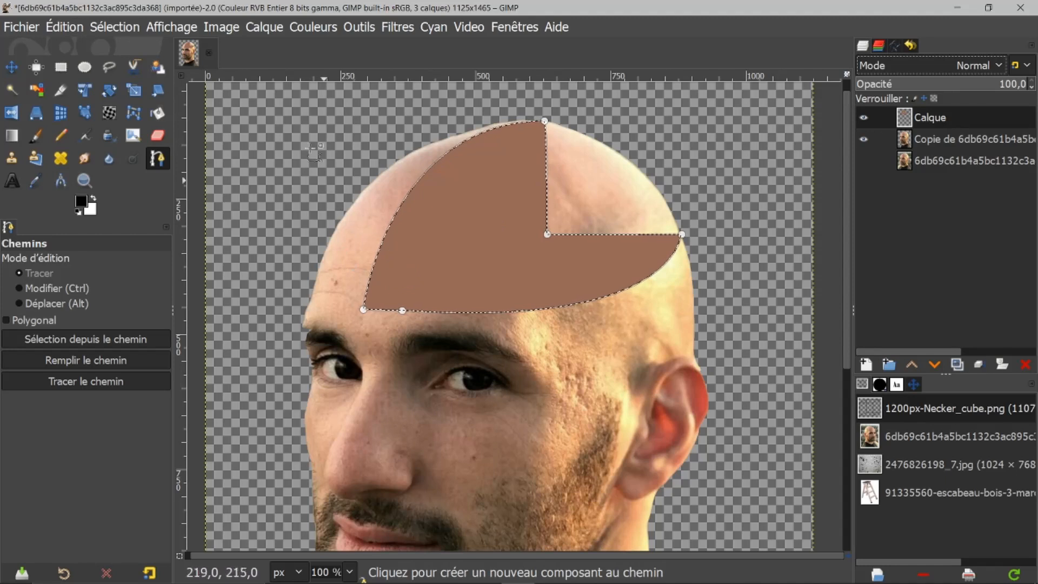
# Invert the selection, erase the skull area outside the brown shape on the visible portrait copy layer, and clear the selection
pyautogui.click(111, 26)
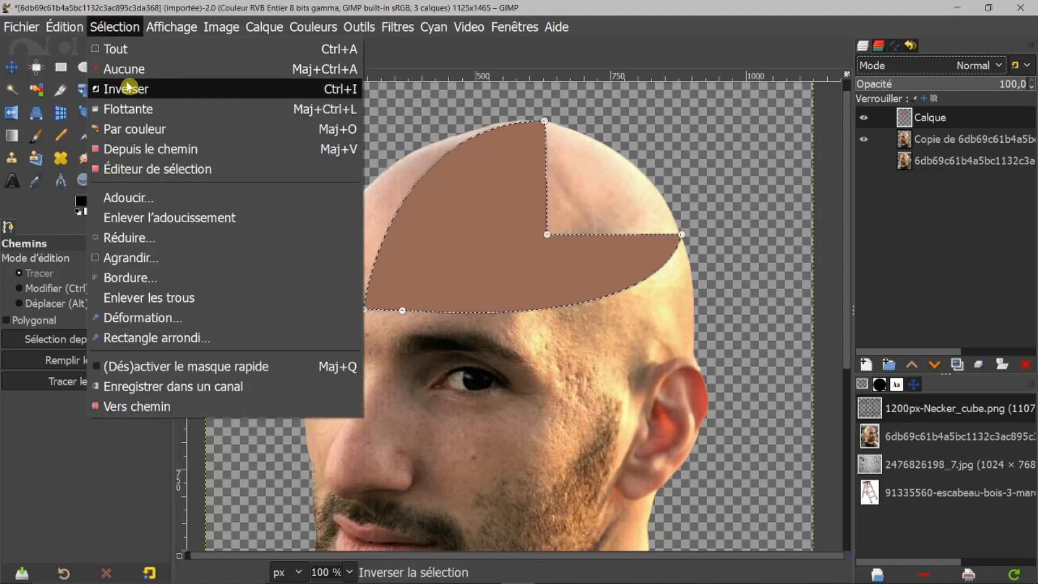
pyautogui.click(123, 91)
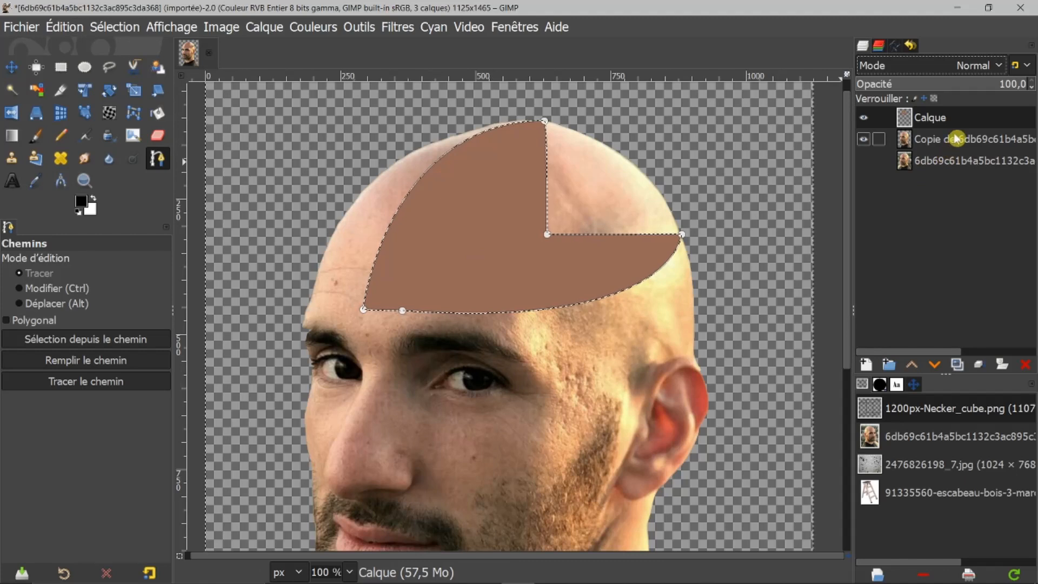
pyautogui.click(904, 140)
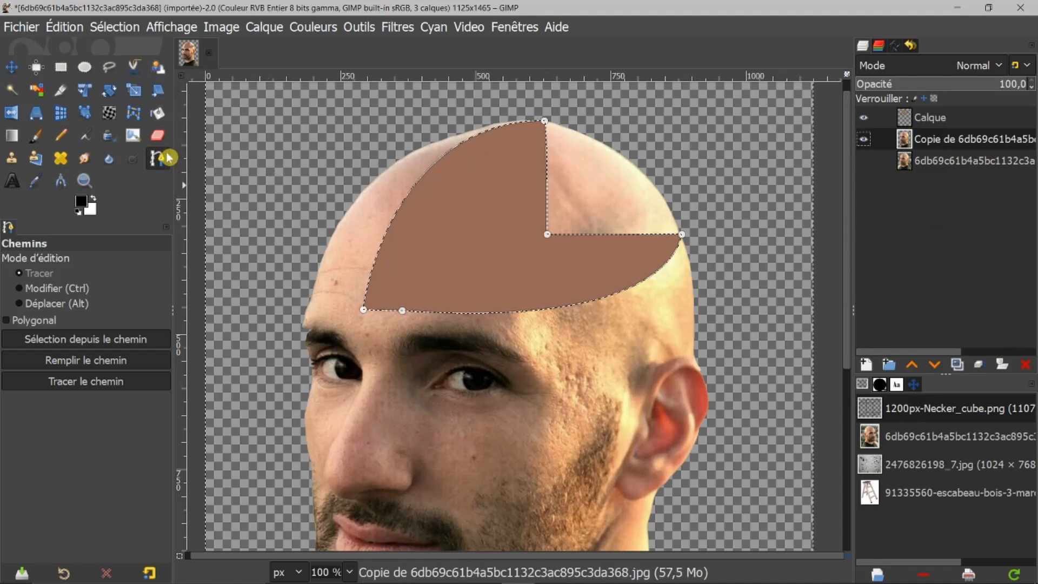
pyautogui.click(158, 137)
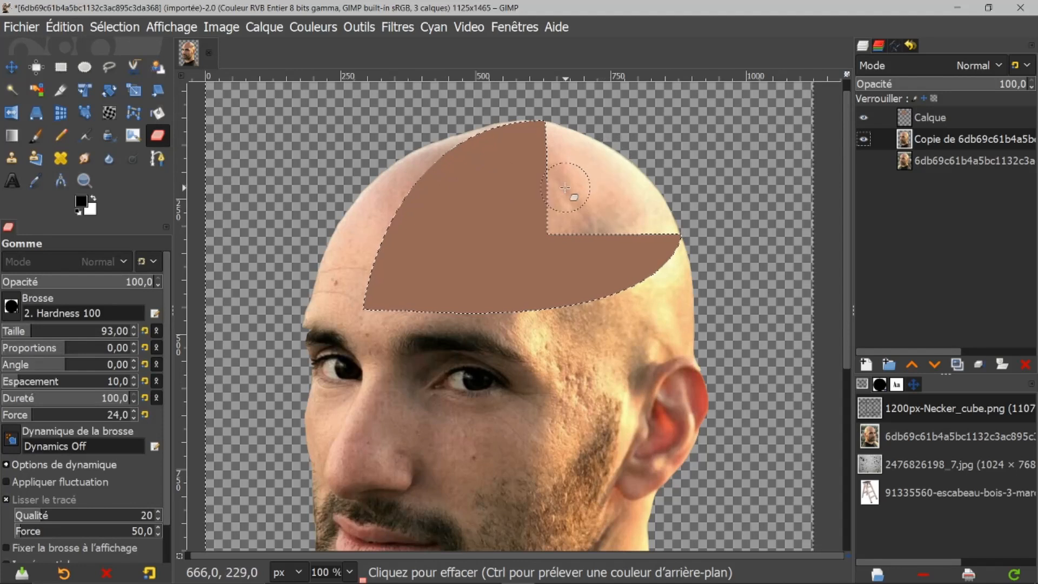
pyautogui.moveTo(564, 144)
pyautogui.mouseDown()
pyautogui.moveTo(637, 176)
pyautogui.moveTo(620, 221)
pyautogui.moveTo(644, 201)
pyautogui.moveTo(636, 221)
pyautogui.moveTo(672, 210)
pyautogui.moveTo(613, 194)
pyautogui.moveTo(576, 218)
pyautogui.moveTo(611, 184)
pyautogui.moveTo(546, 216)
pyautogui.moveTo(546, 232)
pyautogui.moveTo(591, 232)
pyautogui.mouseUp()
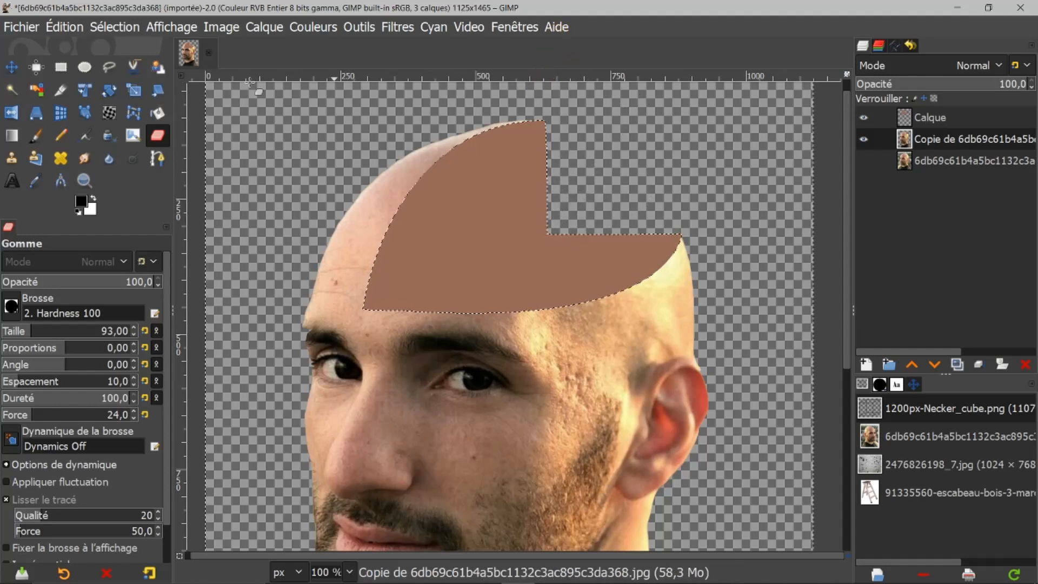
pyautogui.click(124, 37)
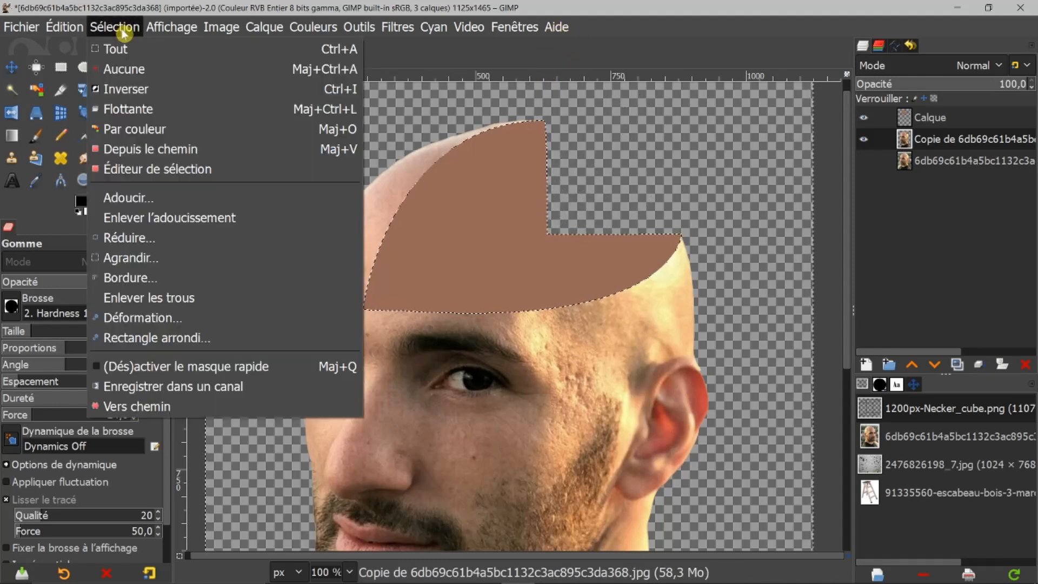
pyautogui.click(125, 68)
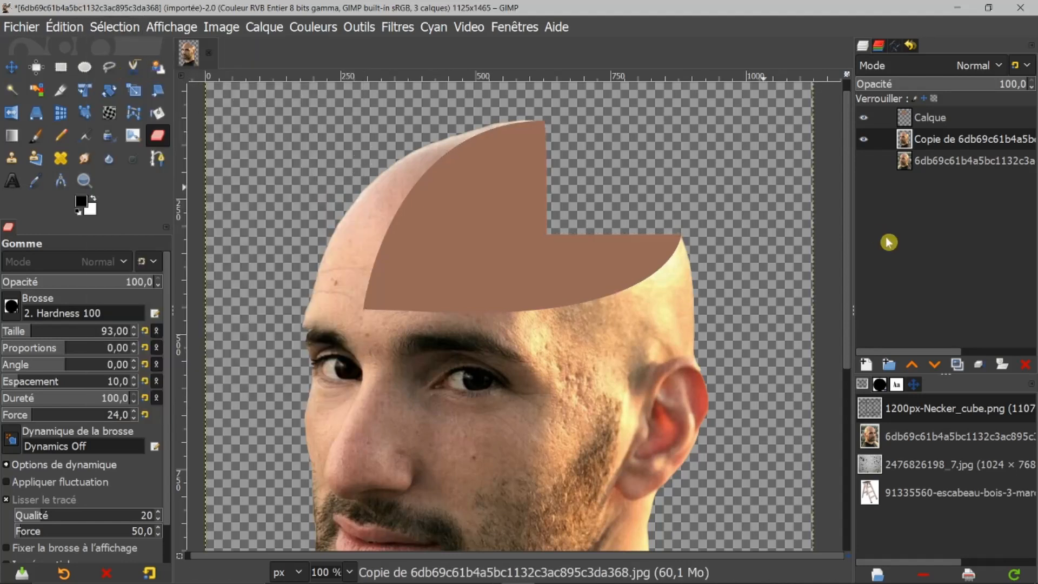
# Import the path from tete2.svg and display its outline inside the brown shape on the head
pyautogui.scroll(-1, 814, 208)
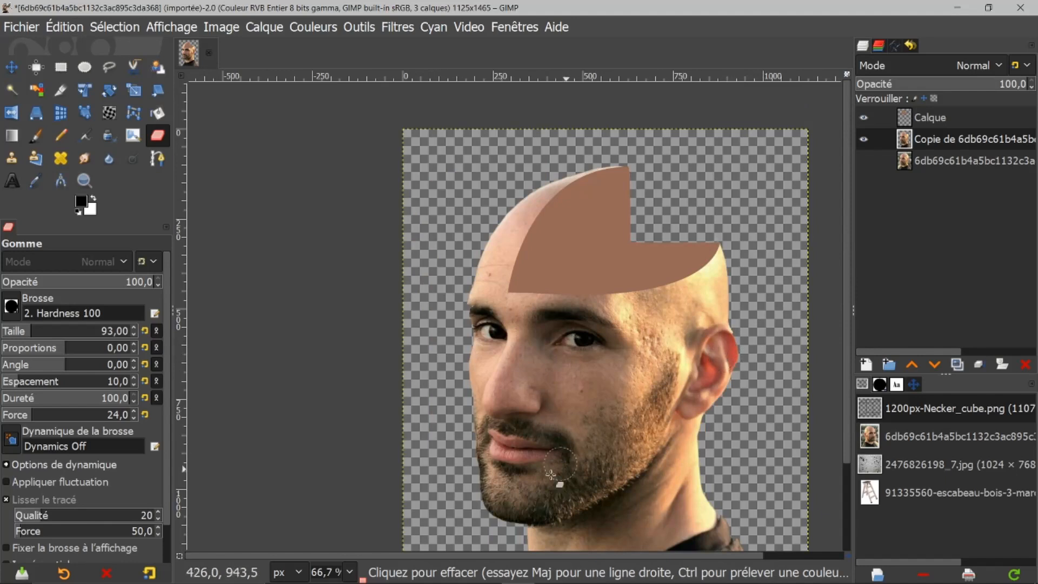
pyautogui.hscroll(2, 465, 557)
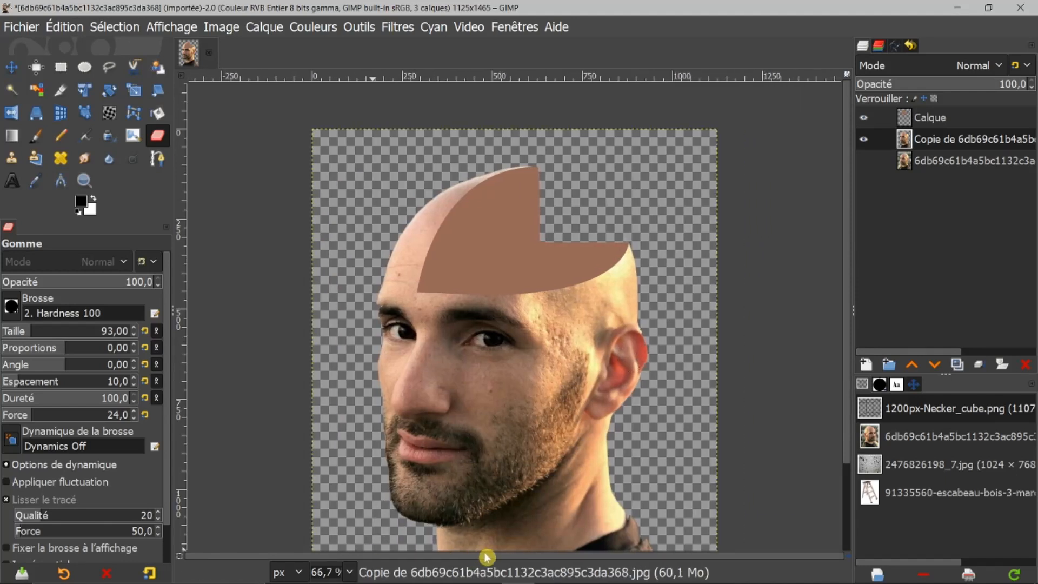
pyautogui.scroll(-1, 849, 346)
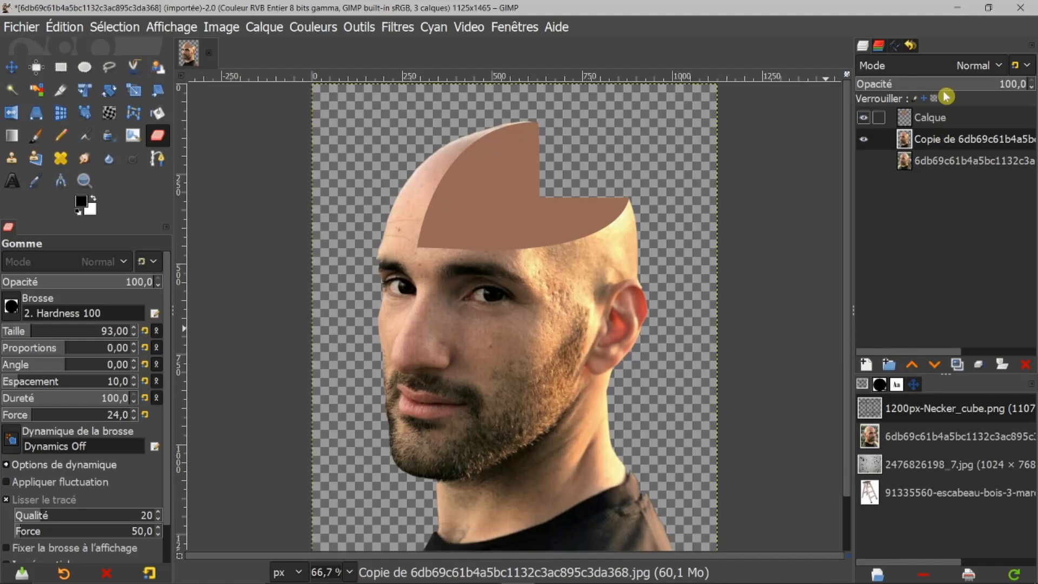
pyautogui.click(895, 47)
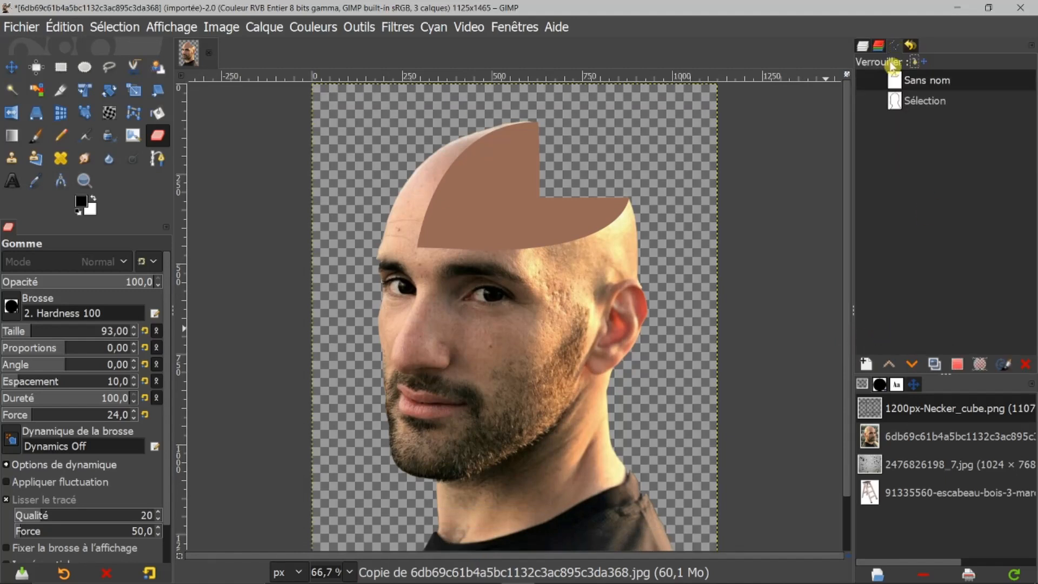
pyautogui.rightClick(921, 167)
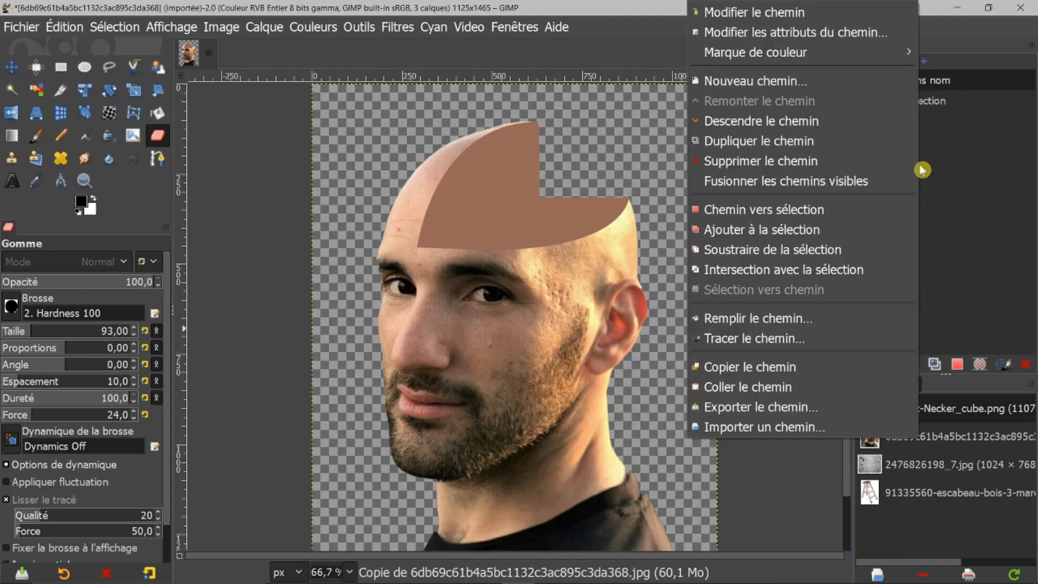
pyautogui.click(764, 431)
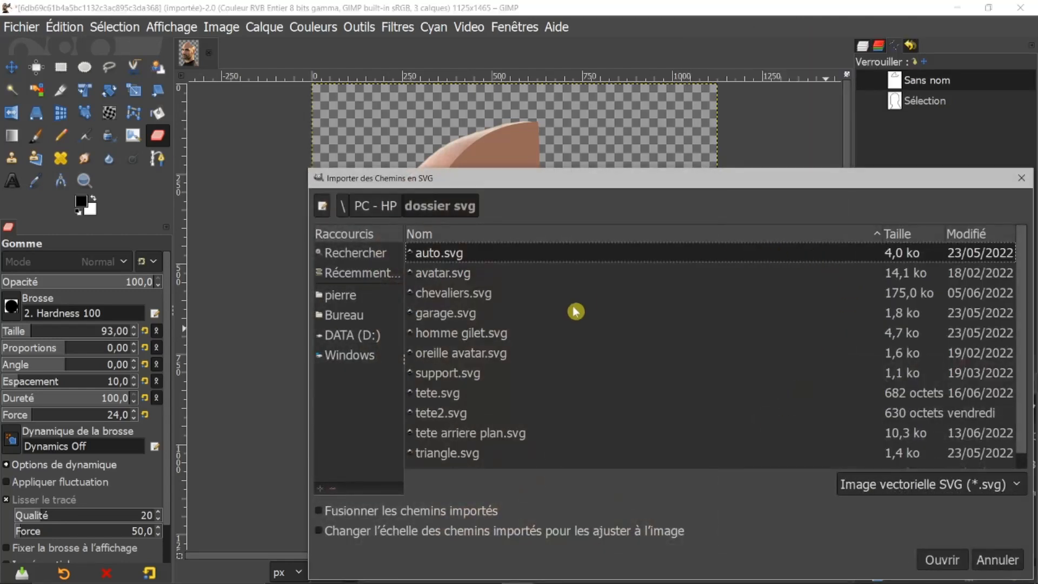
pyautogui.click(441, 413)
pyautogui.click(941, 561)
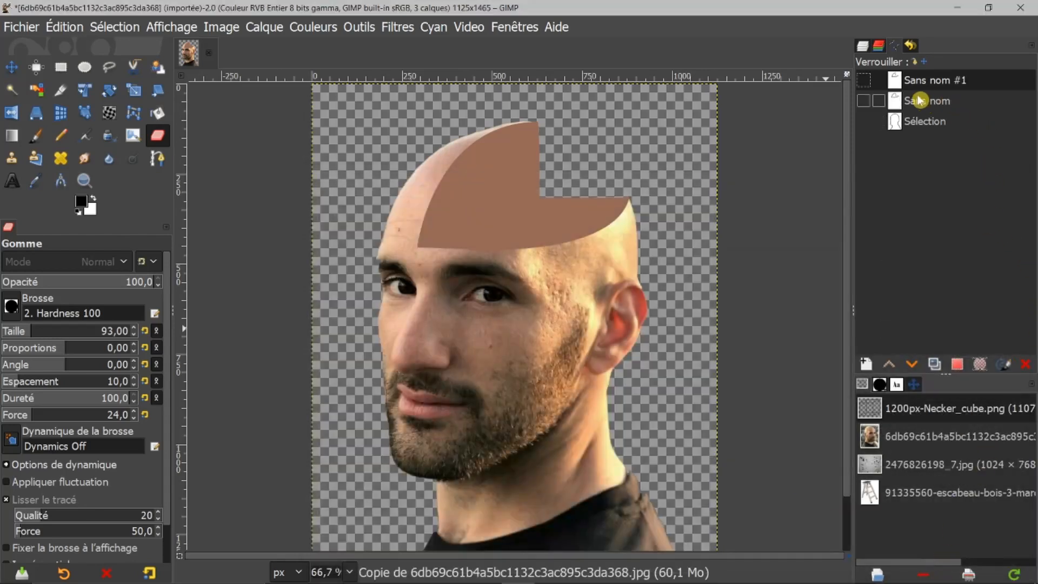
pyautogui.doubleClick(897, 82)
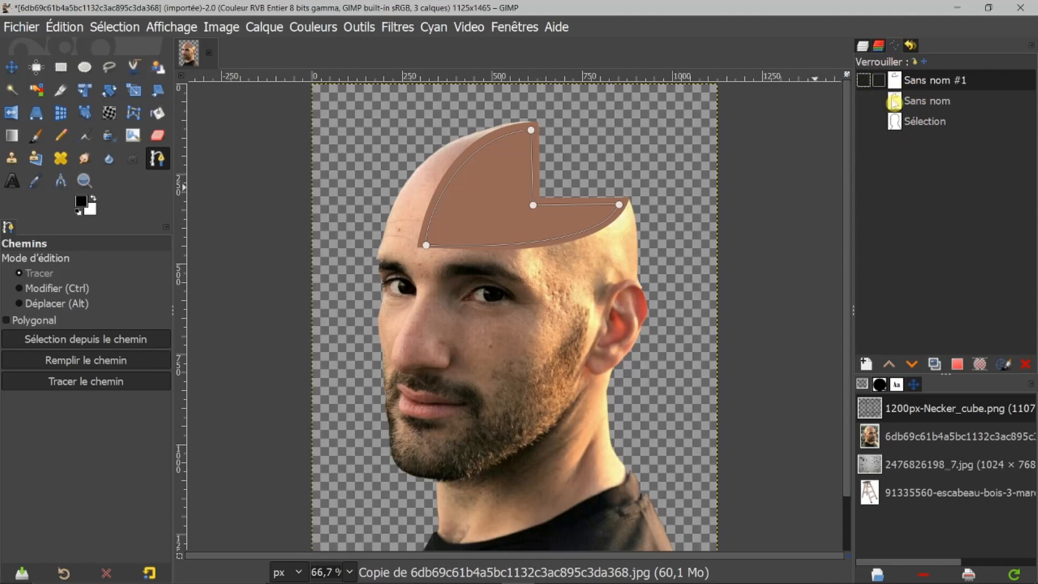
# Convert the tete2.svg path to a selection and add a new layer above the brown layer
pyautogui.click(957, 367)
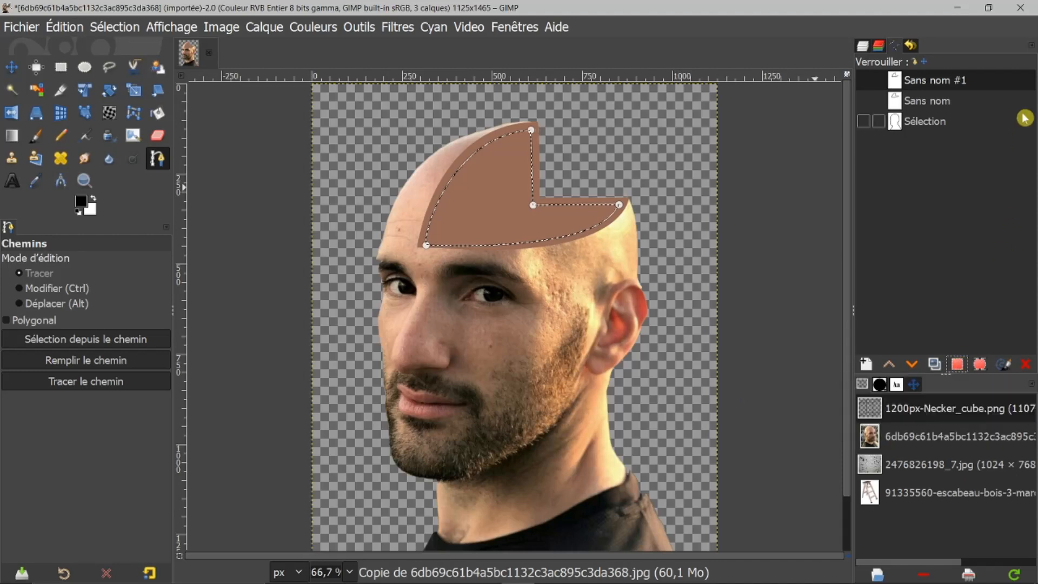
pyautogui.click(863, 49)
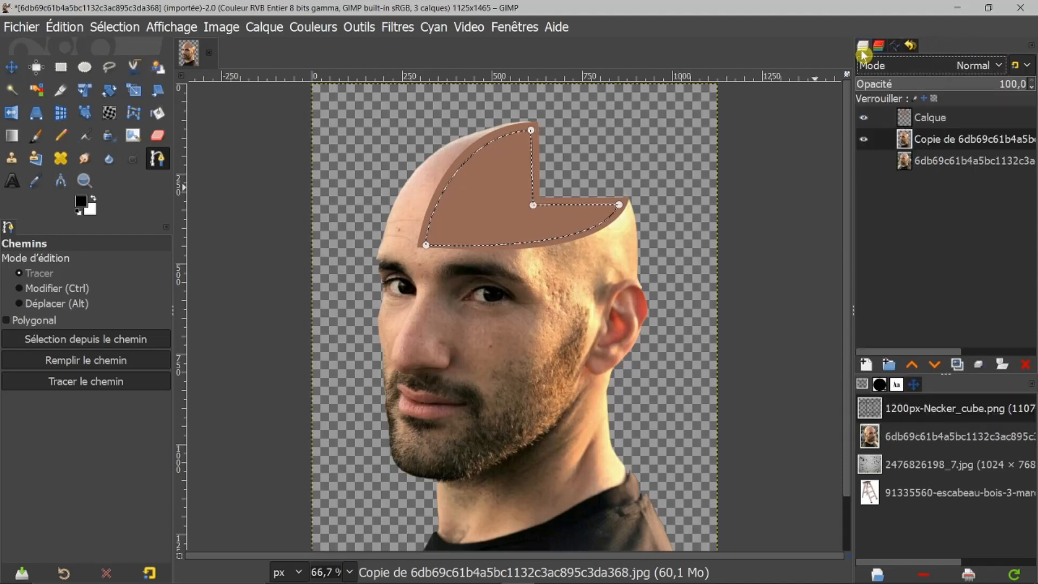
pyautogui.click(912, 119)
pyautogui.click(865, 364)
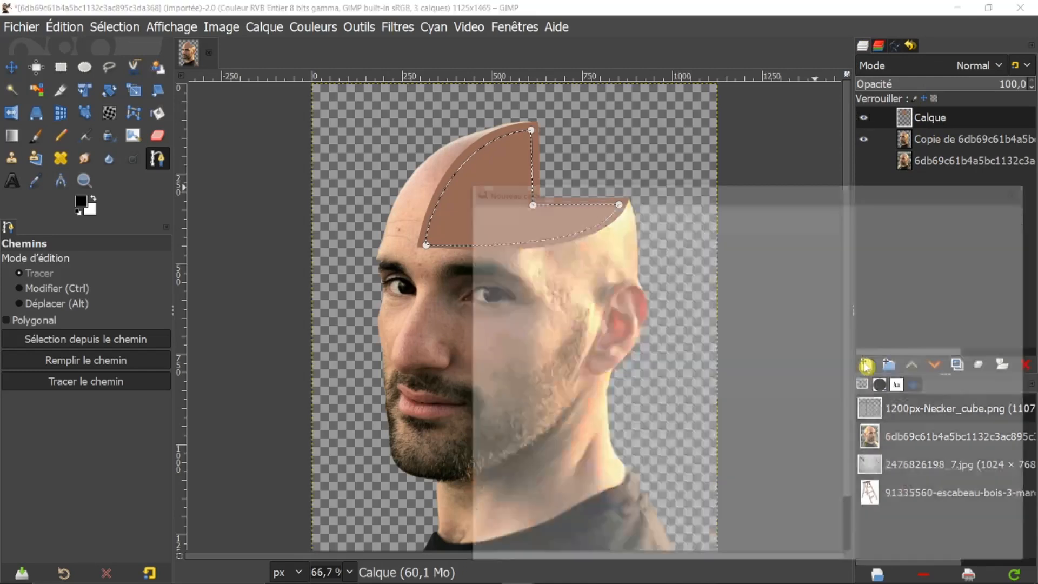
pyautogui.click(939, 549)
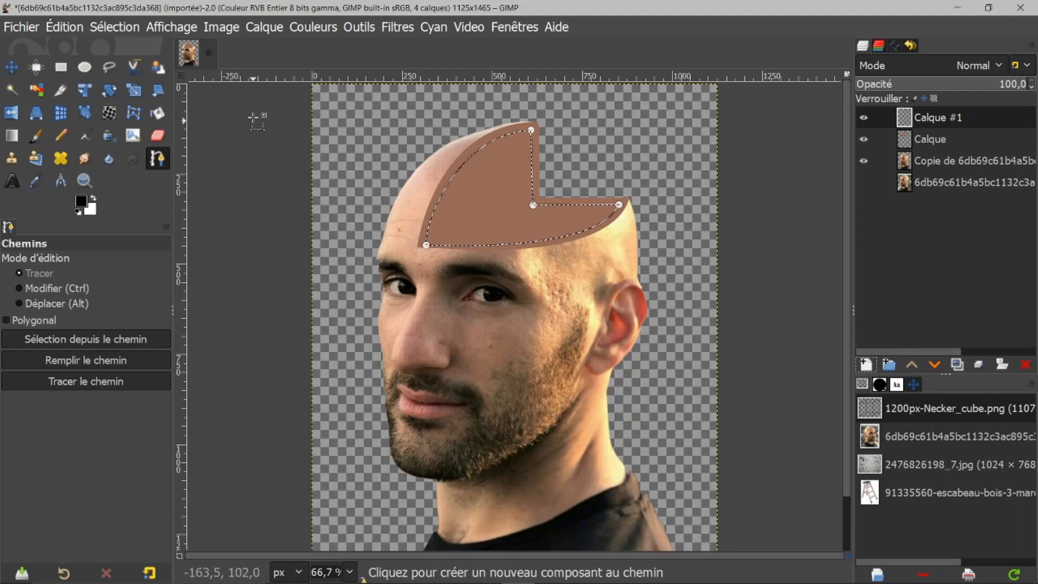
# Fill the selection with skin tone d89d85 on the new layer and close the colour editor without applying
pyautogui.click(84, 204)
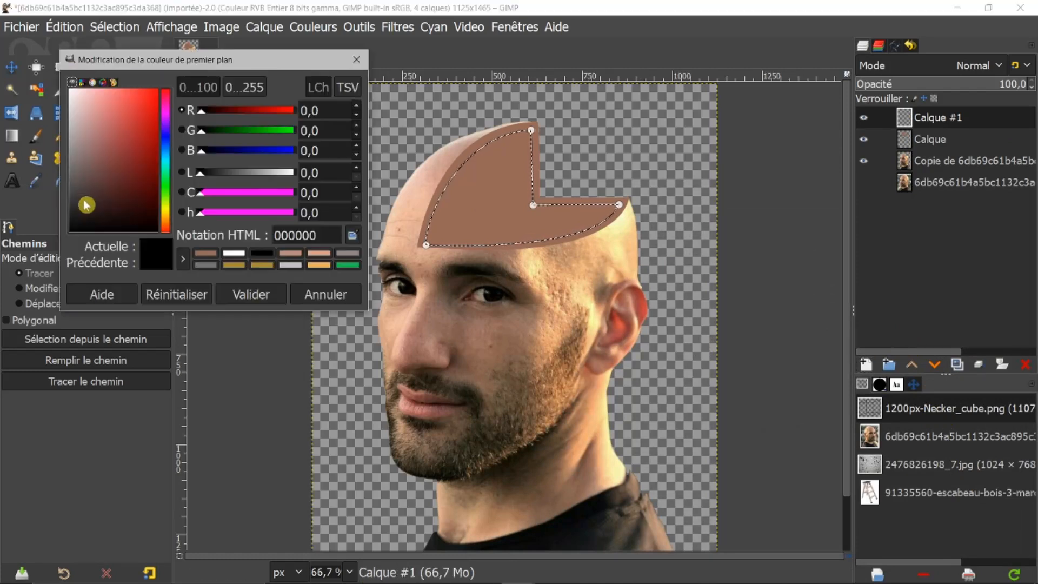
pyautogui.click(318, 254)
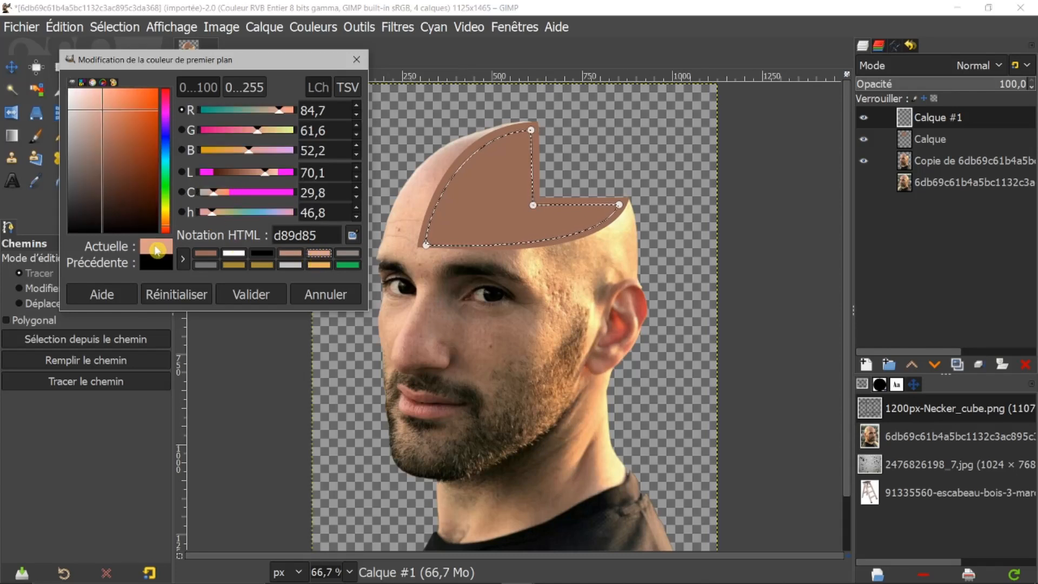
pyautogui.moveTo(164, 248); pyautogui.dragTo(478, 195)
pyautogui.moveTo(484, 193); pyautogui.dragTo(560, 212)
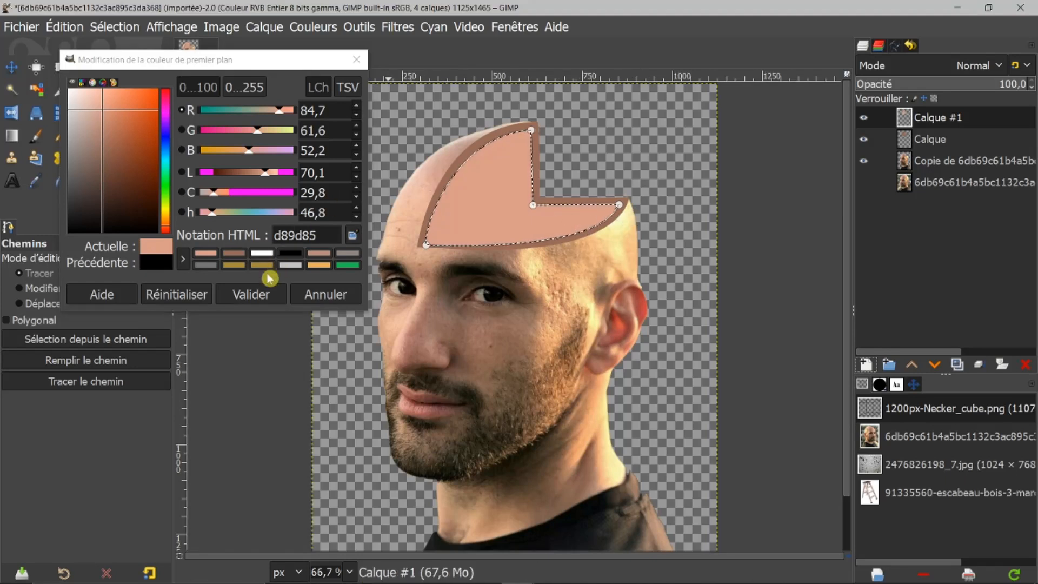
pyautogui.click(315, 296)
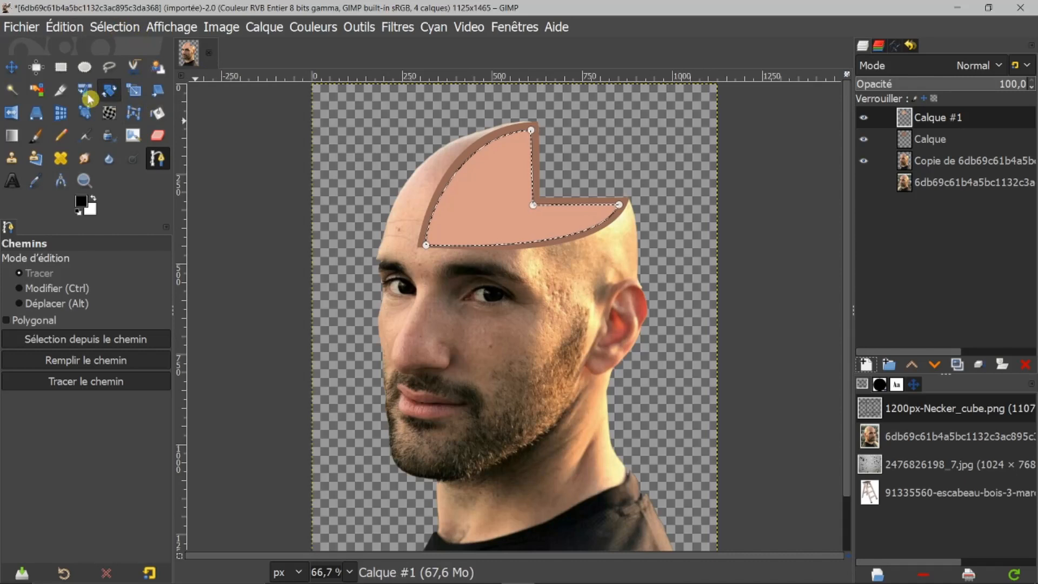
# Subtract the lower part of the opening from the selection with Free Select, cutting from the front corner to the inner corner
pyautogui.click(12, 67)
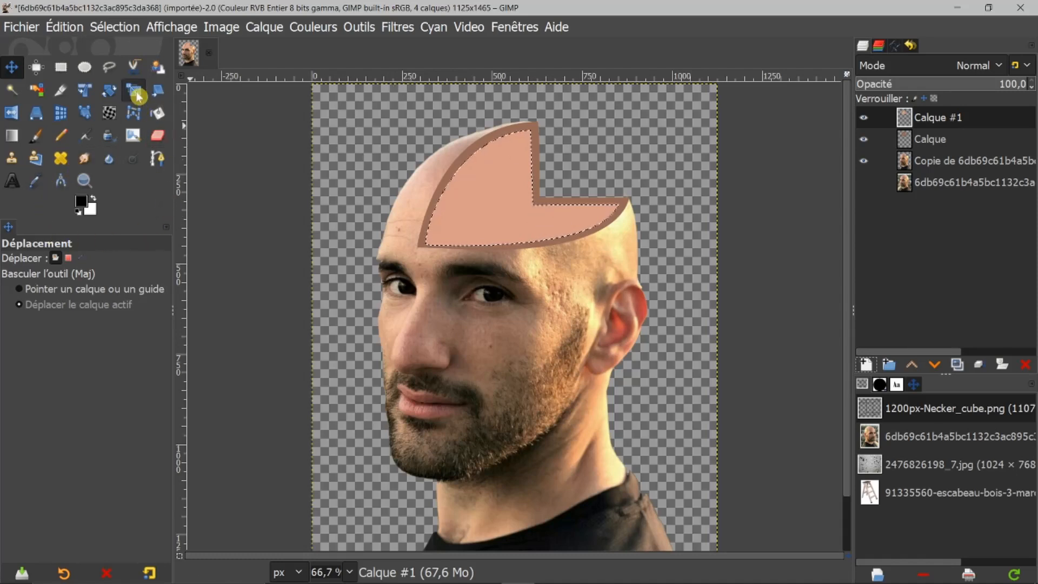
pyautogui.click(109, 70)
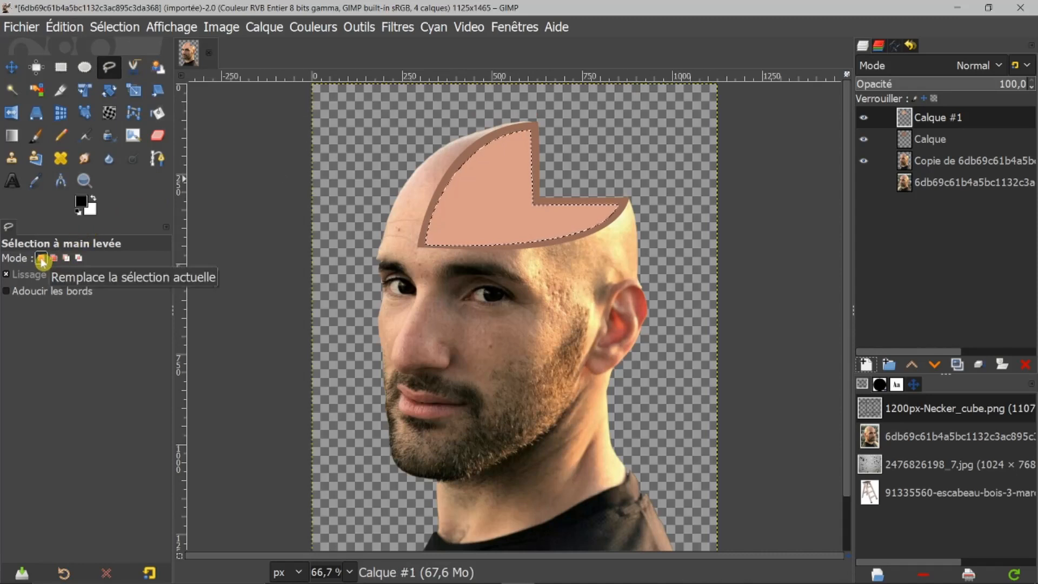
pyautogui.click(69, 258)
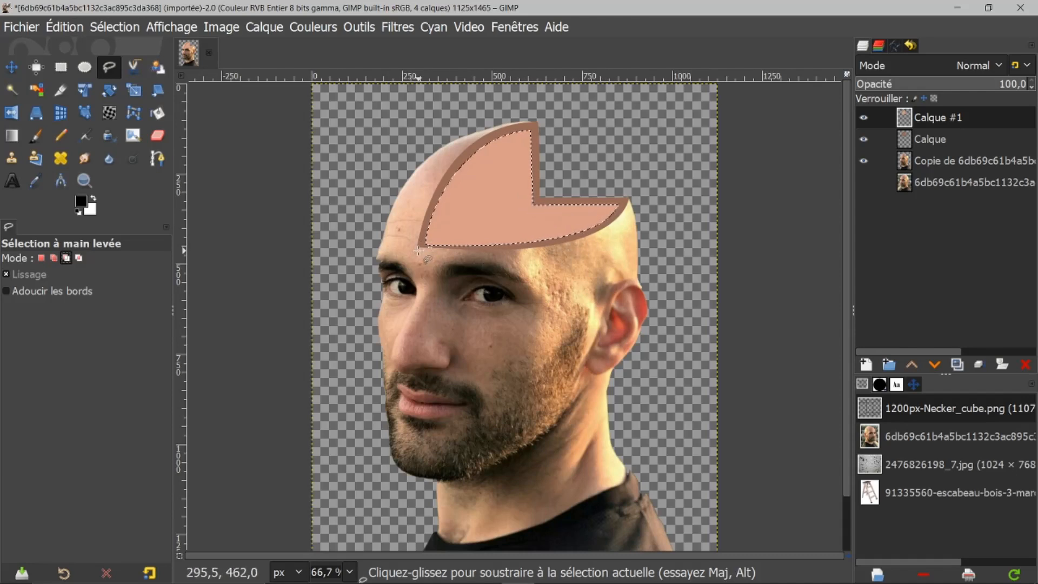
pyautogui.scroll(1, 450, 230)
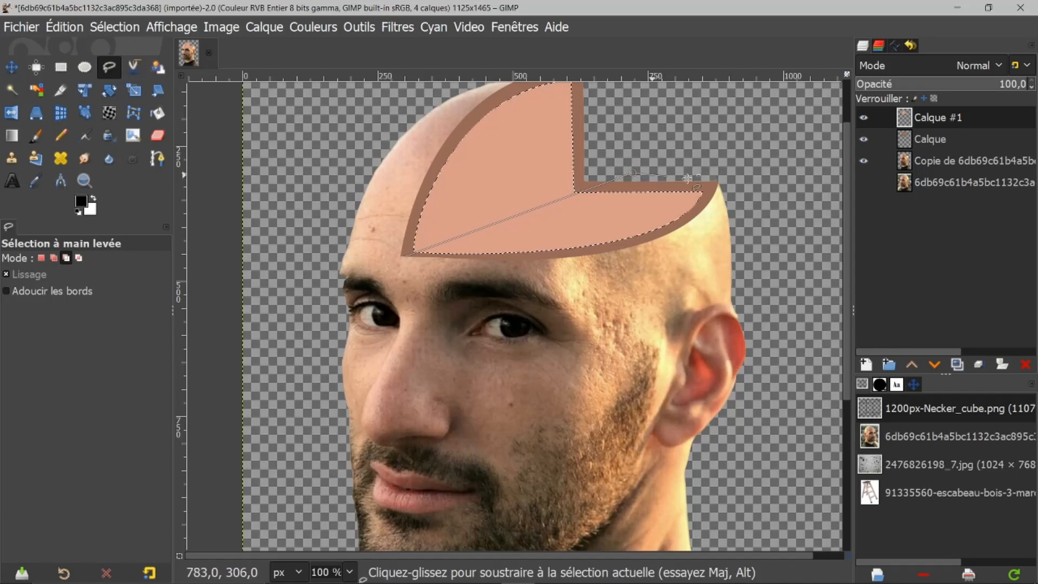
pyautogui.click(743, 175)
pyautogui.click(699, 335)
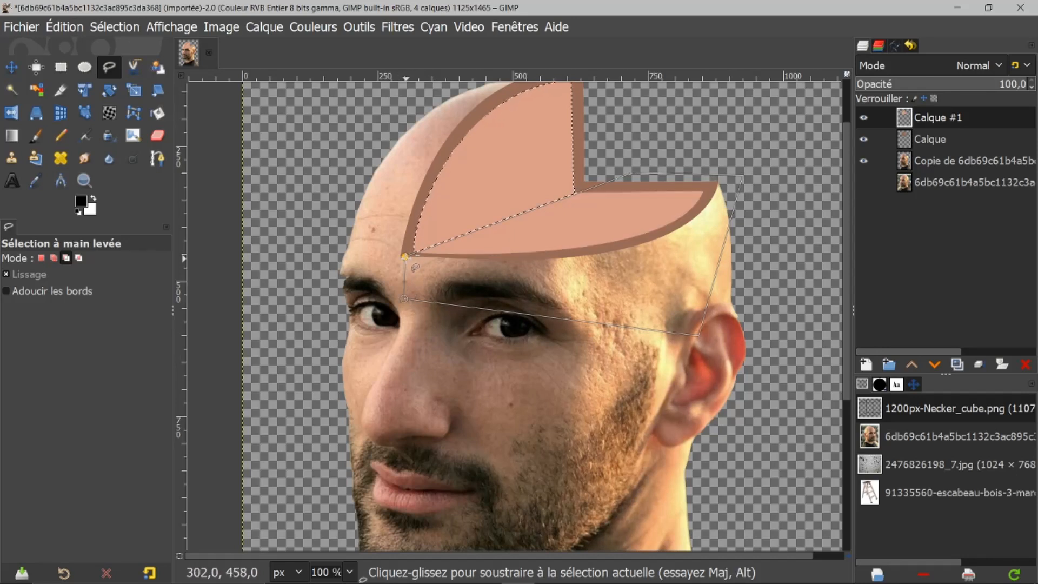
pyautogui.click(556, 233)
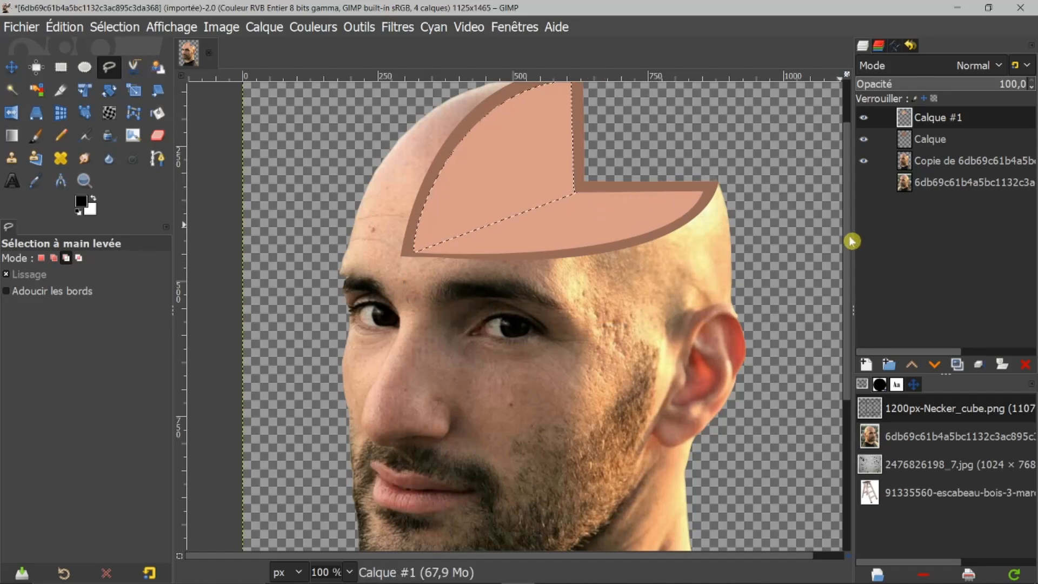
# Add a transparent 1125 x 1465 px layer above the skin-tone layer
pyautogui.scroll(1, 853, 232)
pyautogui.scroll(2, 853, 232)
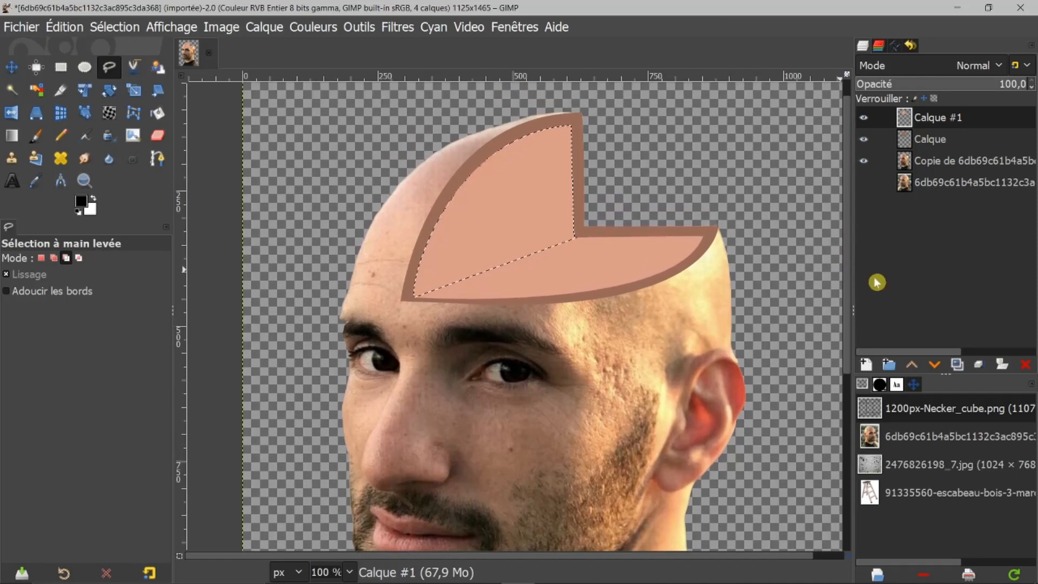
pyautogui.click(865, 365)
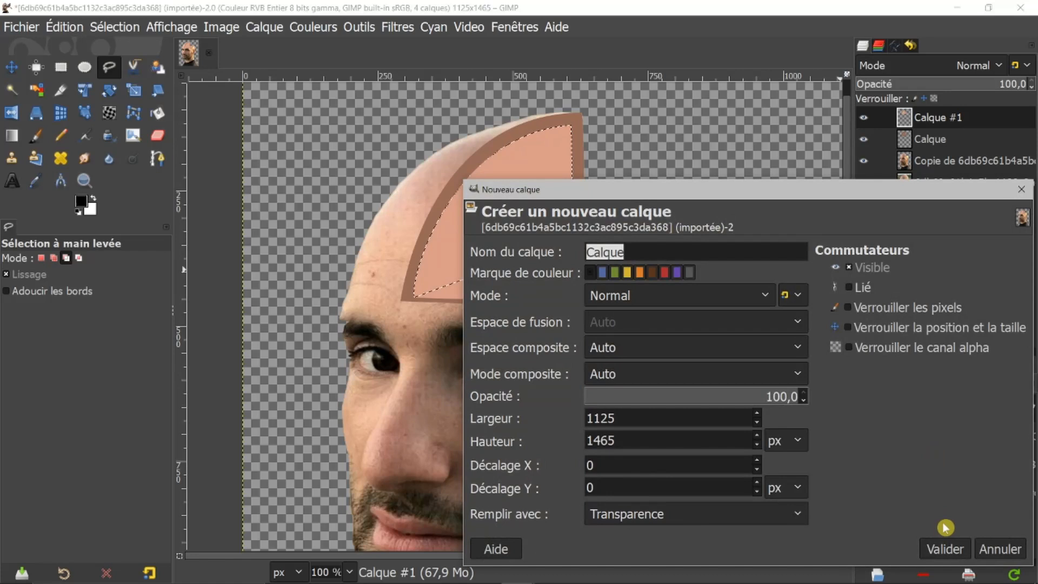
pyautogui.click(945, 549)
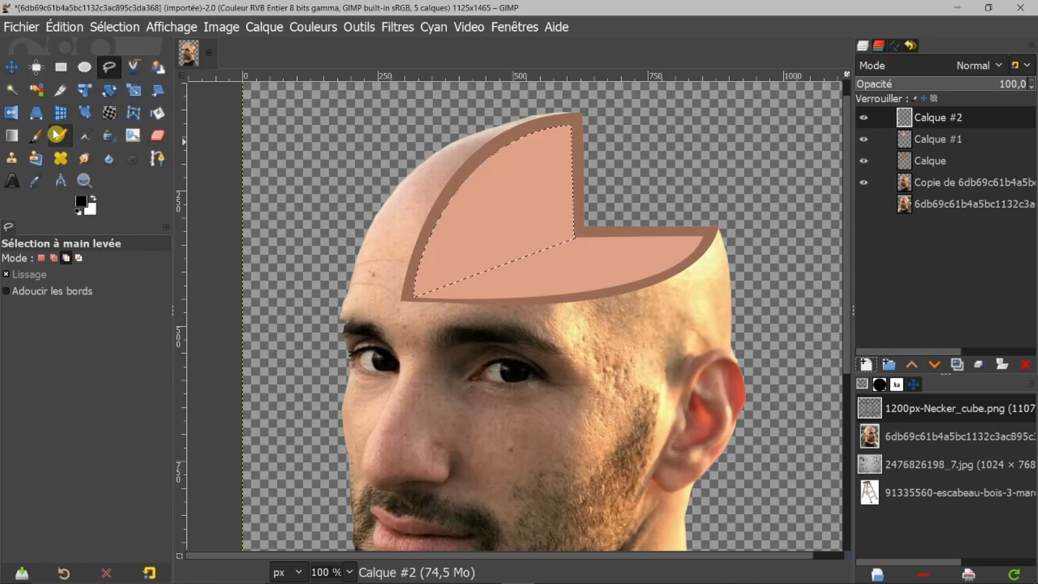
# Shade the selected wall with a linear PP vers Transparent gradient about 244 px long, rising from below, midpoint about 60.55, and clear the selection
pyautogui.click(13, 136)
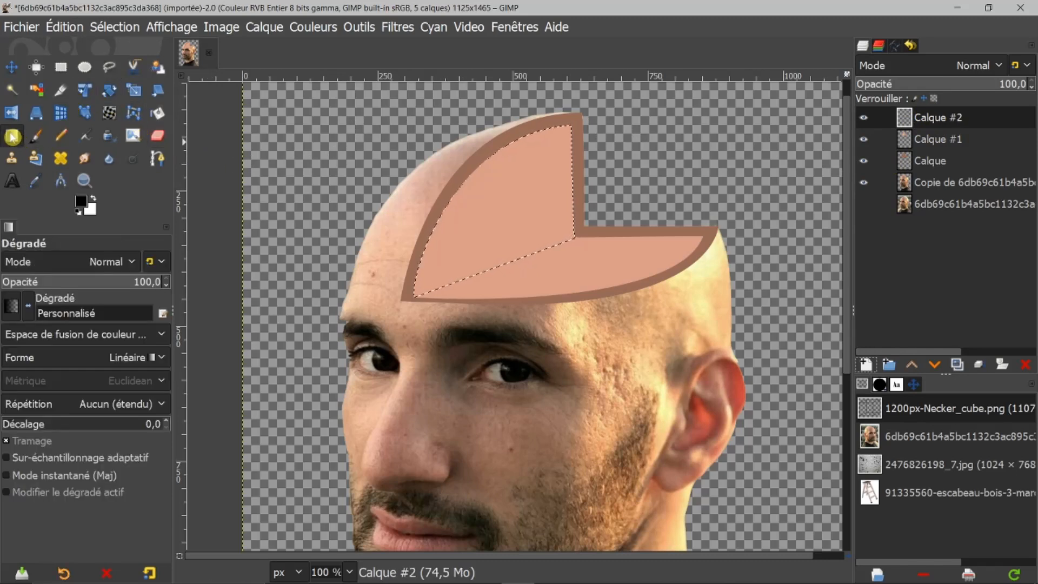
pyautogui.click(13, 310)
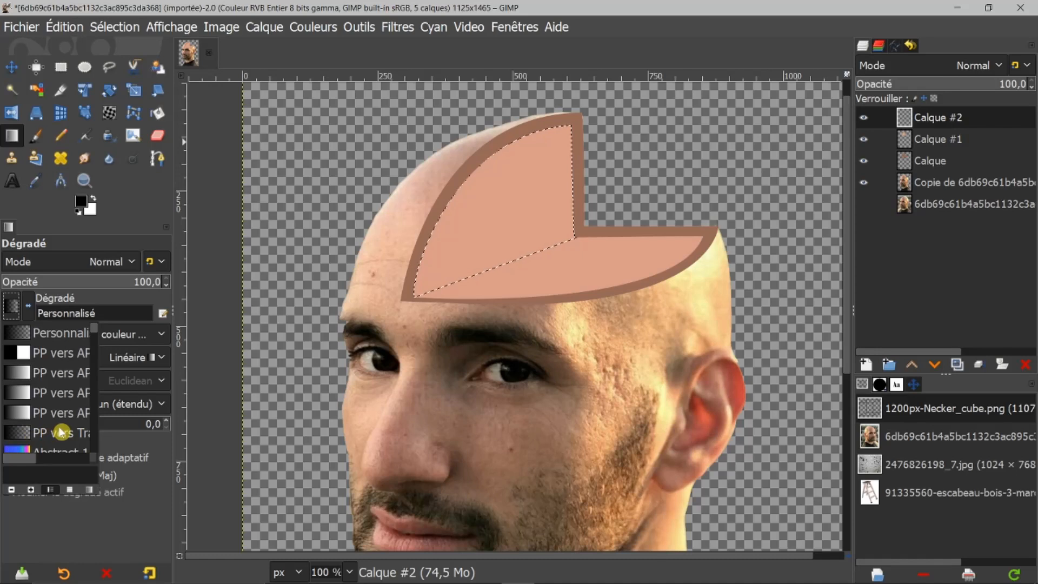
pyautogui.click(17, 437)
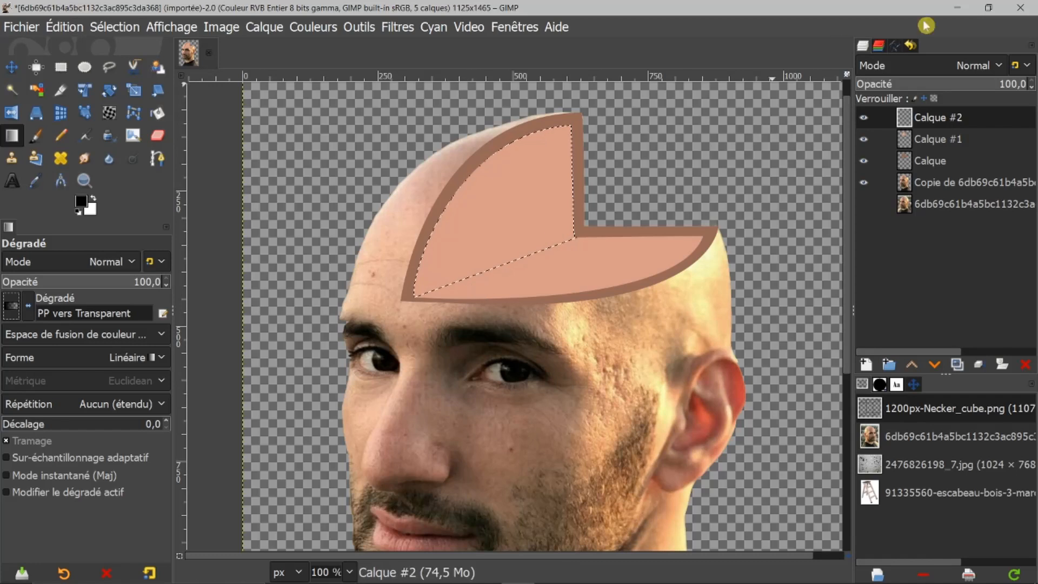
pyautogui.click(865, 118)
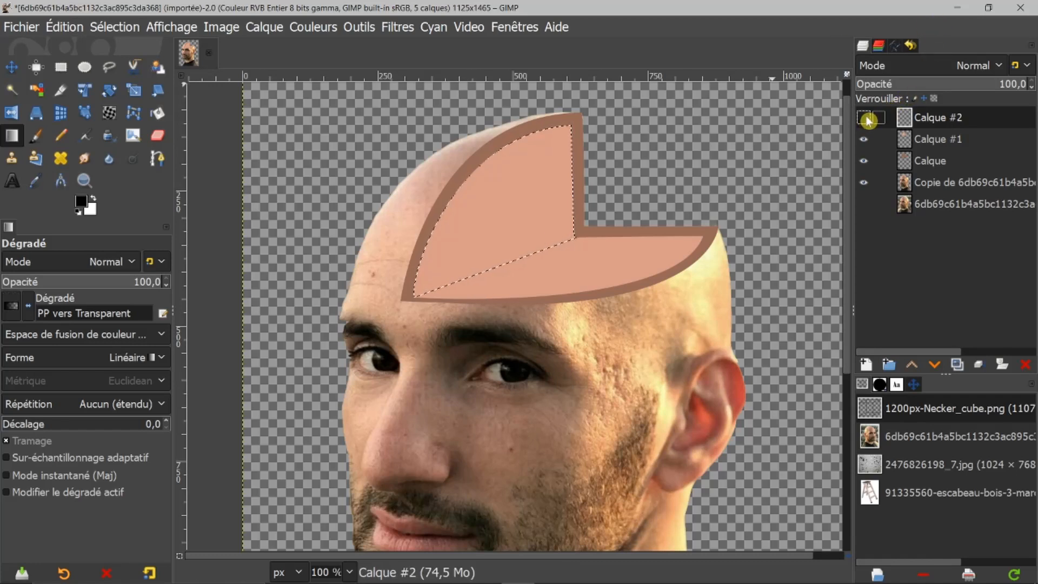
pyautogui.click(867, 118)
pyautogui.moveTo(461, 301); pyautogui.dragTo(473, 186)
pyautogui.moveTo(464, 302); pyautogui.dragTo(460, 311)
pyautogui.moveTo(468, 249); pyautogui.dragTo(474, 236)
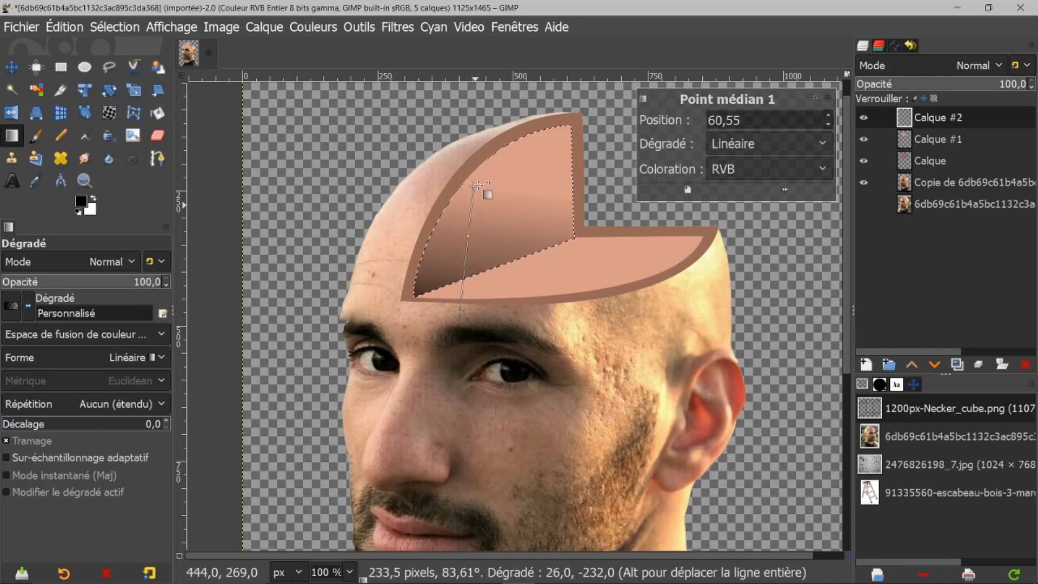
pyautogui.moveTo(474, 184); pyautogui.dragTo(479, 179)
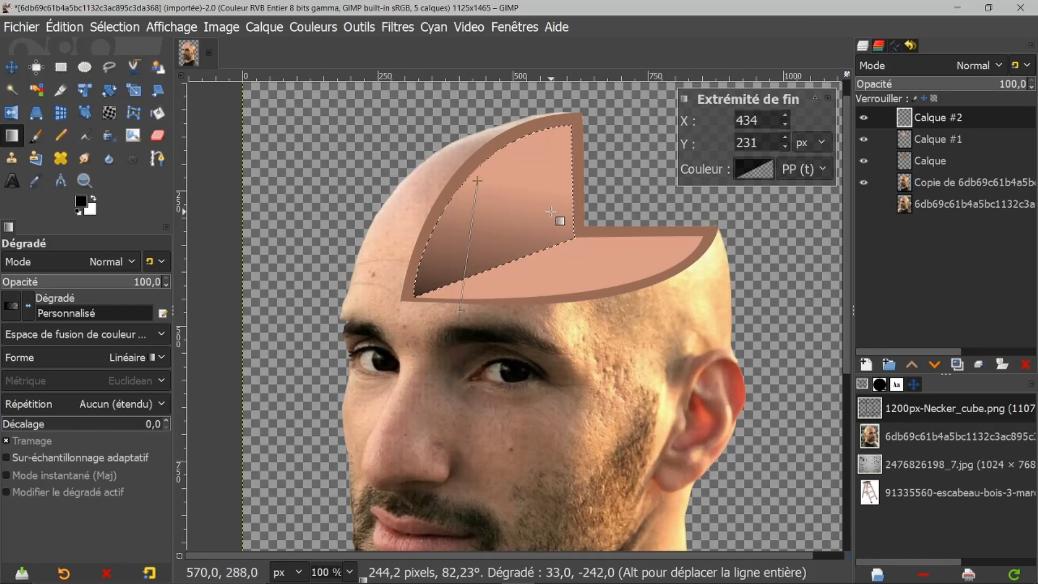
pyautogui.press('Return')
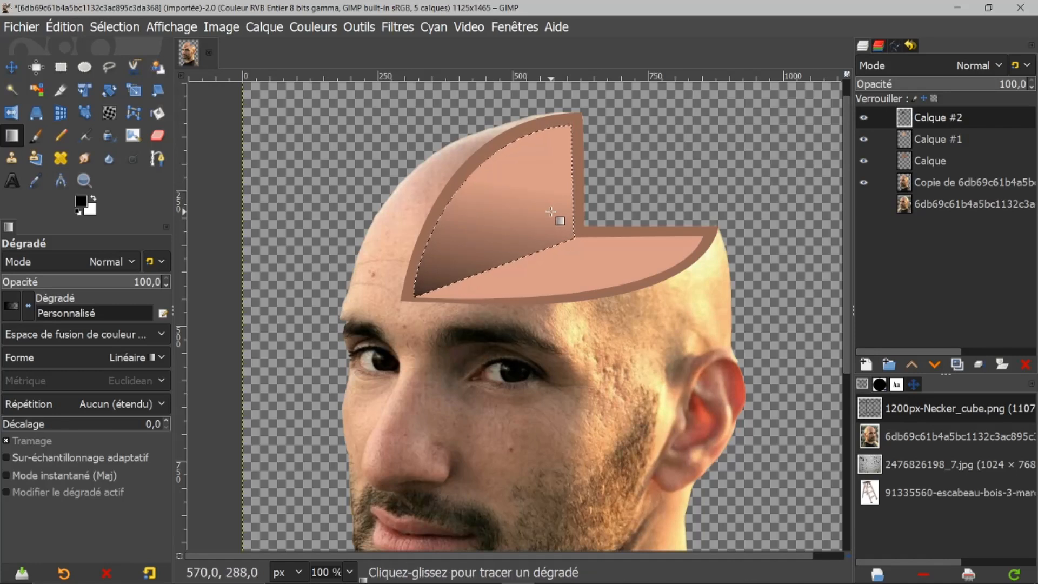
pyautogui.click(124, 27)
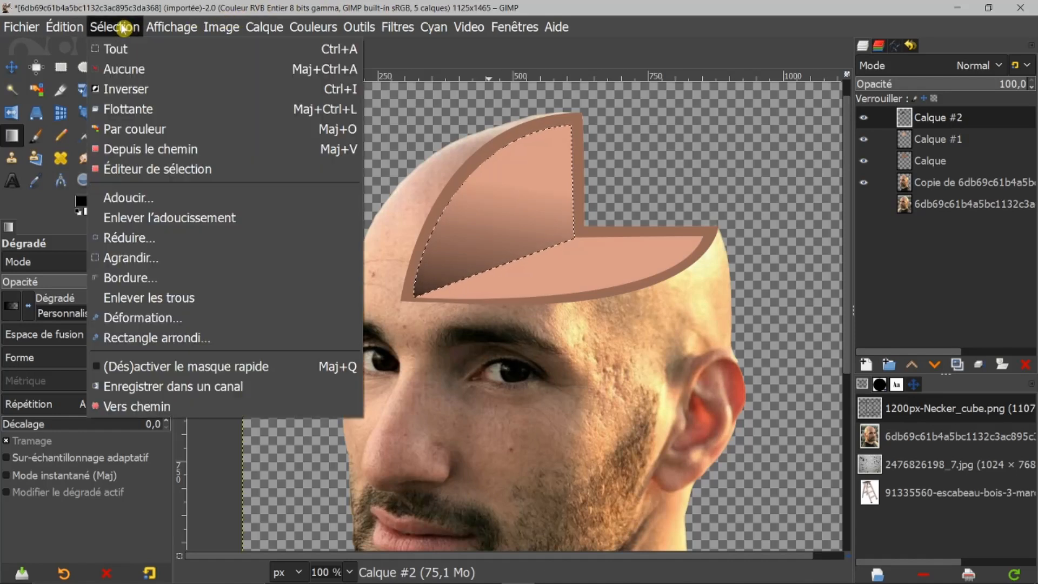
pyautogui.click(115, 71)
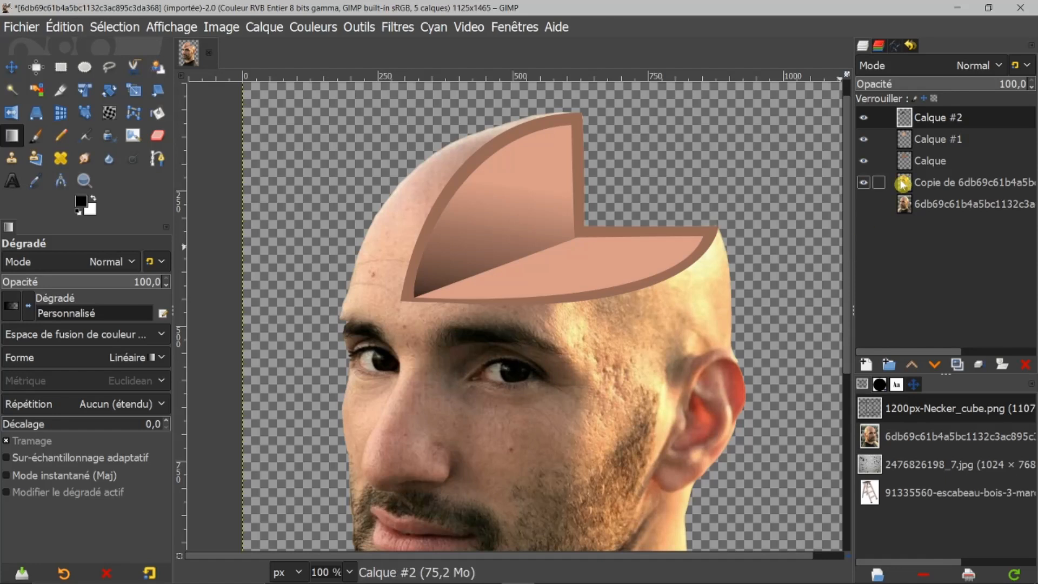
# Move the skin-tone layer Calque #1 below the brown layer Calque in the layer stack
pyautogui.click(864, 162)
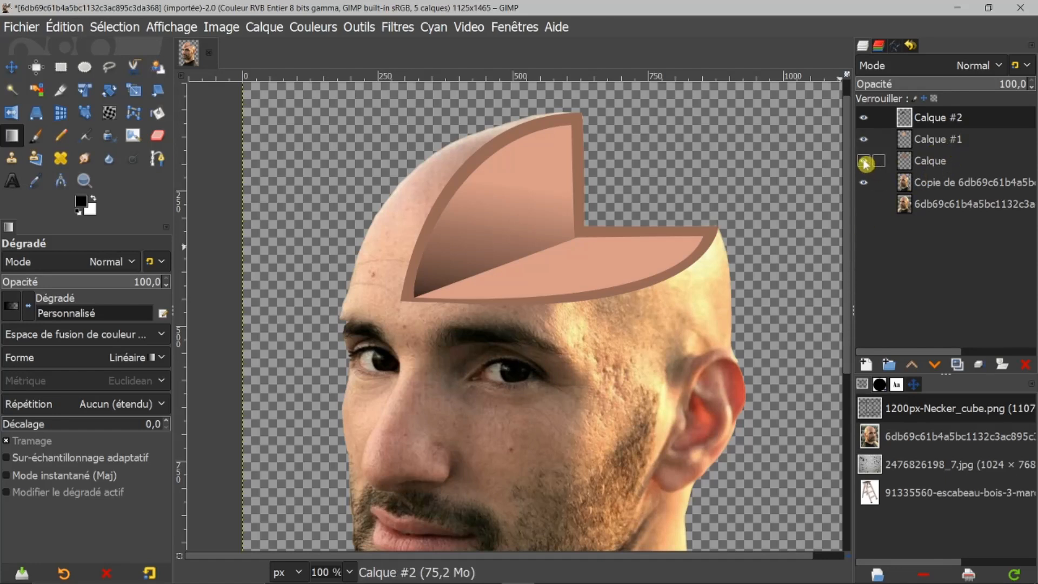
pyautogui.click(865, 162)
pyautogui.click(865, 162)
pyautogui.click(864, 162)
pyautogui.click(864, 162)
pyautogui.click(864, 140)
pyautogui.click(864, 140)
pyautogui.moveTo(905, 139); pyautogui.dragTo(908, 172)
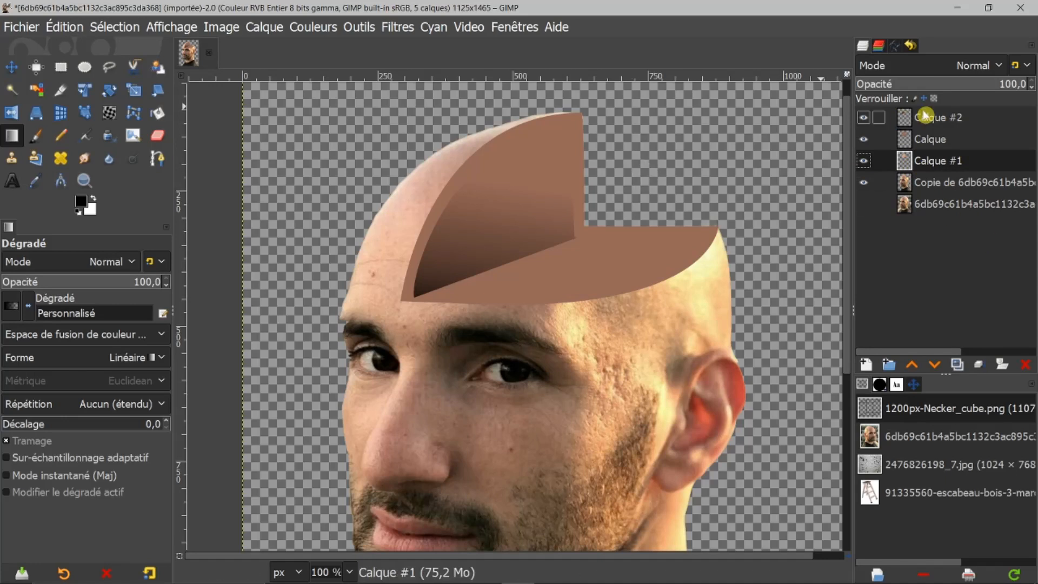
pyautogui.click(863, 140)
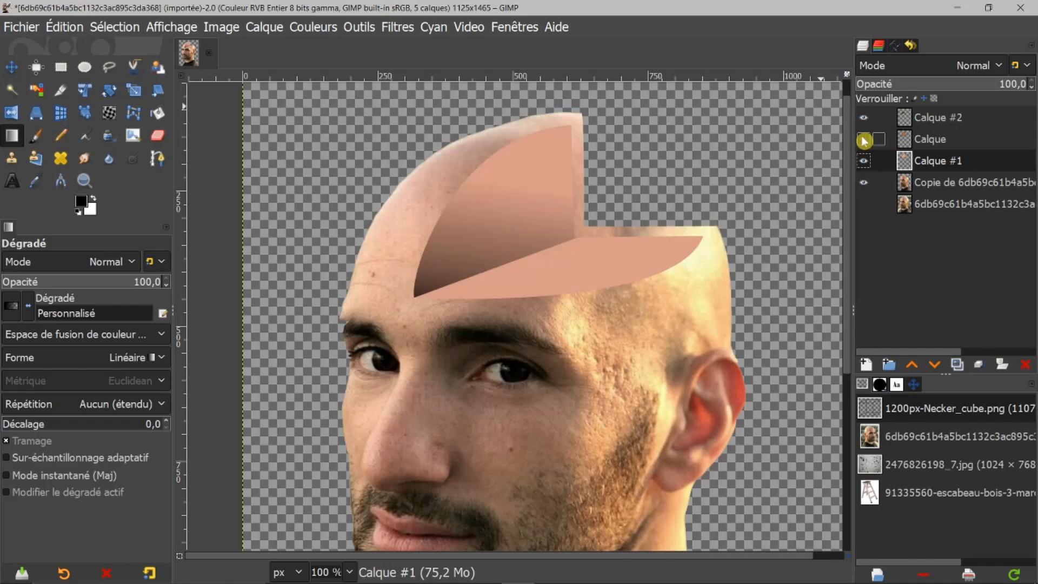
pyautogui.click(863, 140)
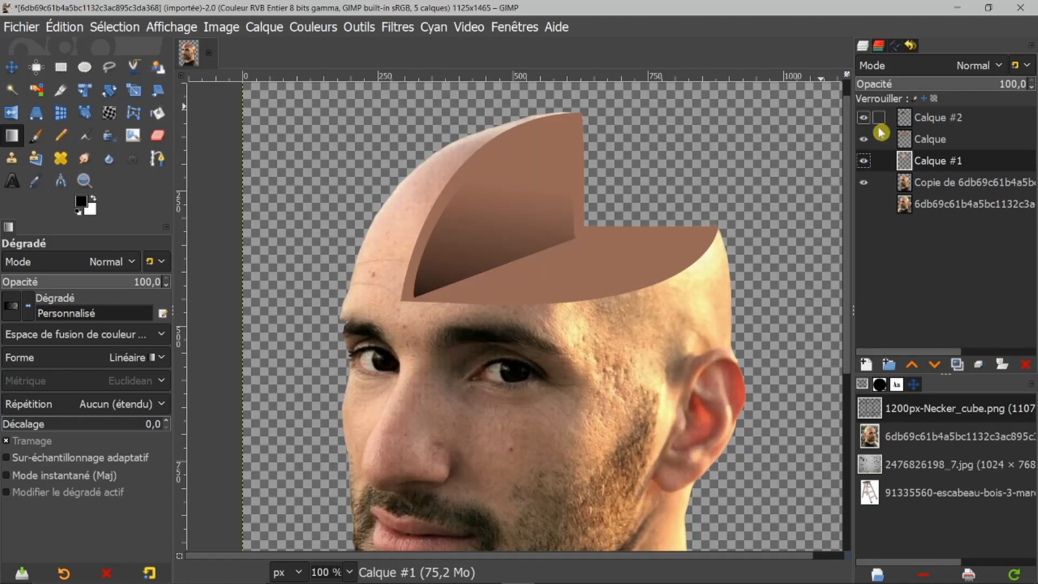
# Convert the skin-tone layer's alpha to a selection, delete that area from the brown layer Calque, and clear the selection
pyautogui.rightClick(908, 165)
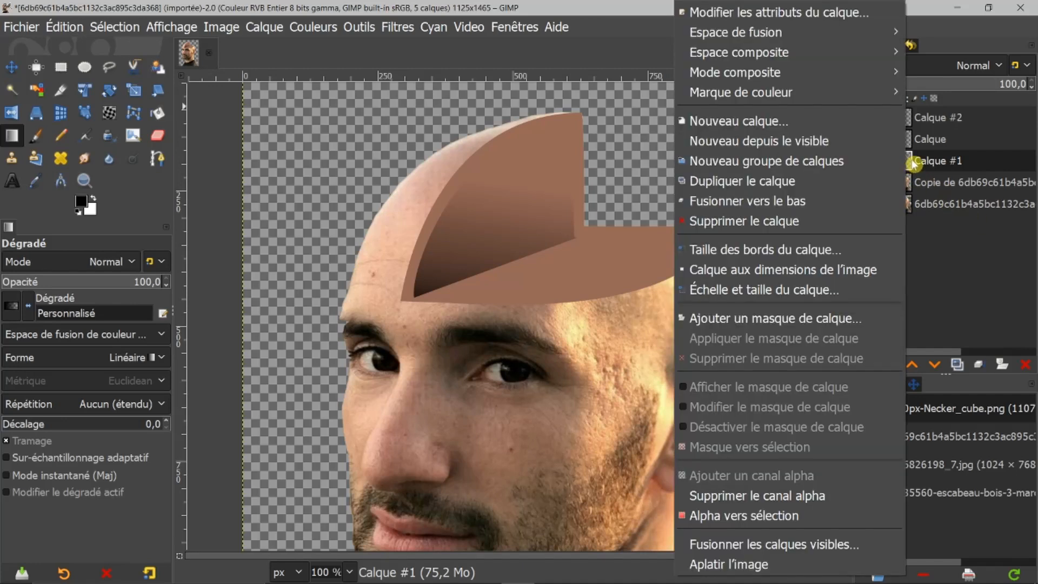
pyautogui.click(738, 516)
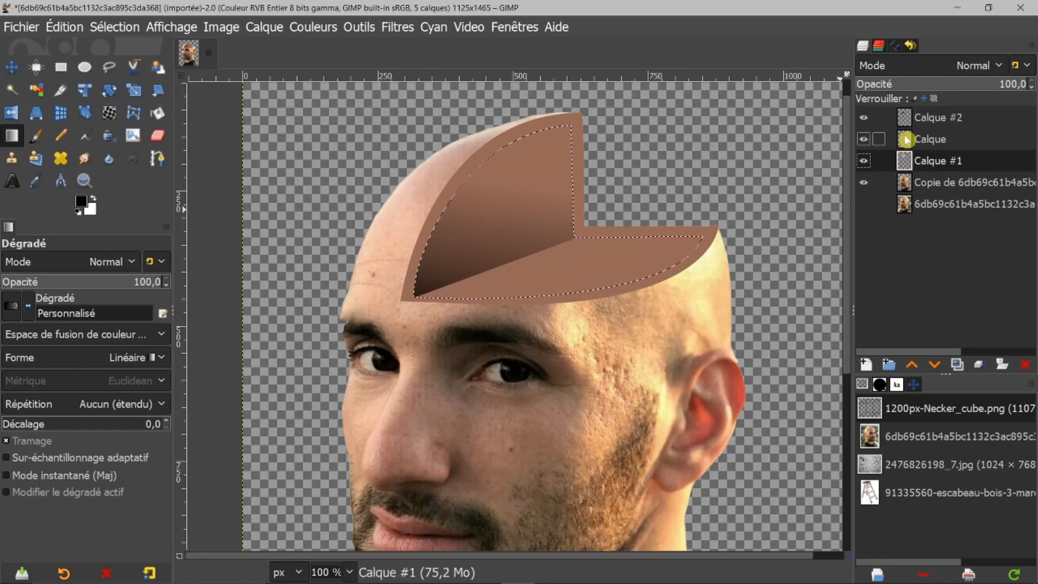
pyautogui.click(863, 140)
pyautogui.click(863, 139)
pyautogui.click(907, 141)
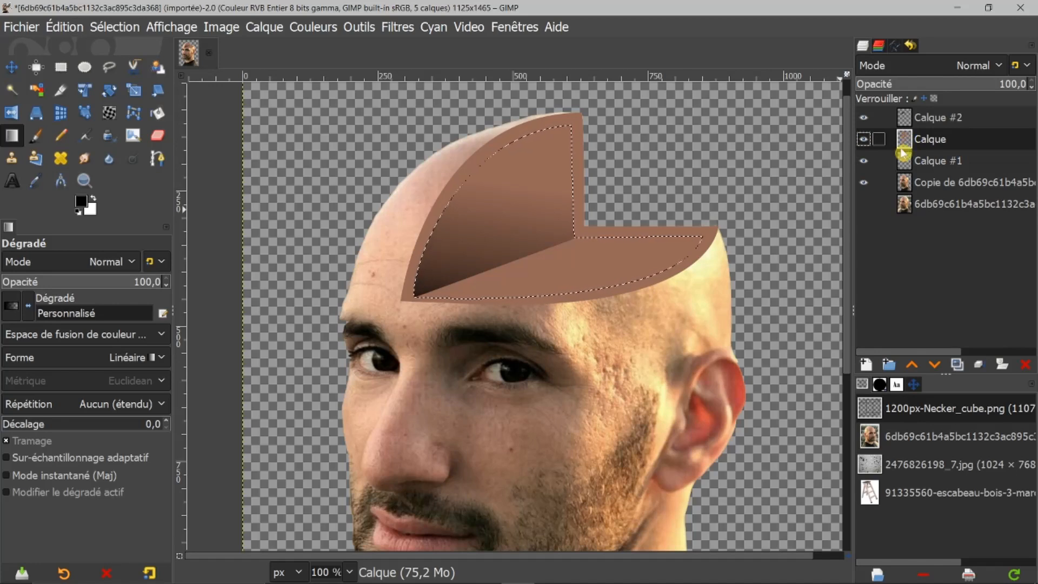
pyautogui.press('Delete')
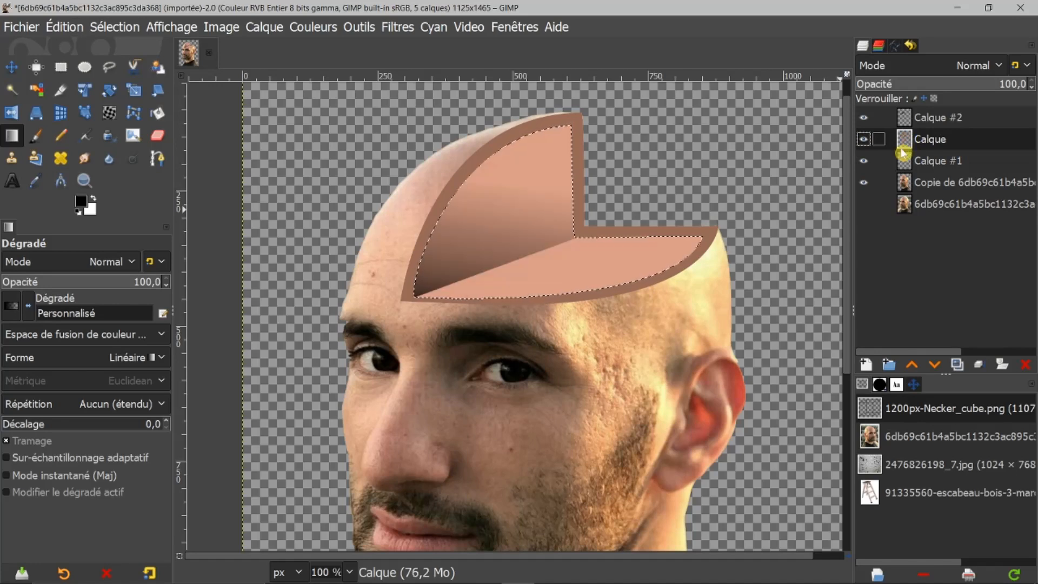
pyautogui.click(123, 27)
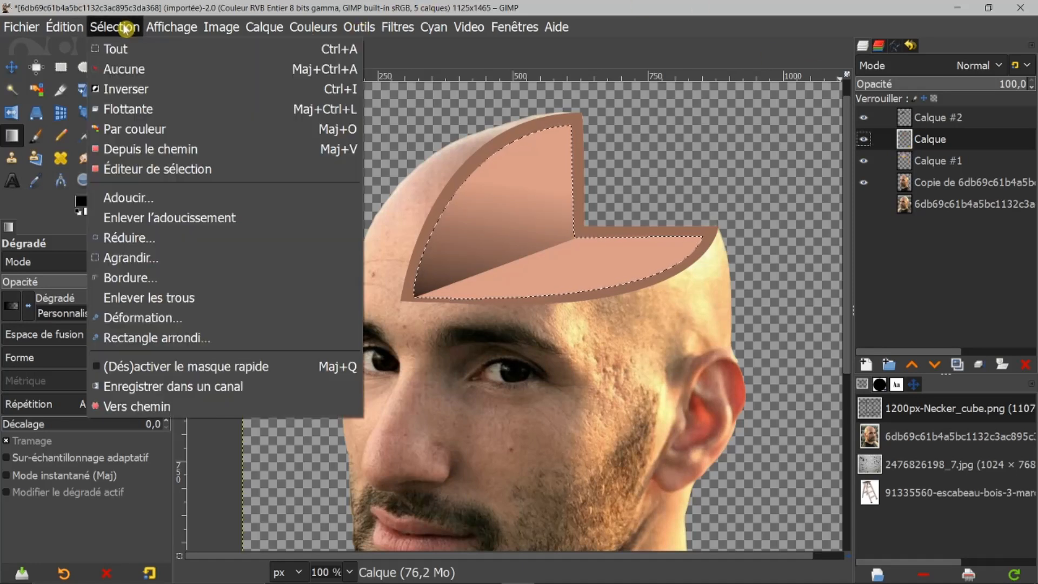
pyautogui.click(124, 70)
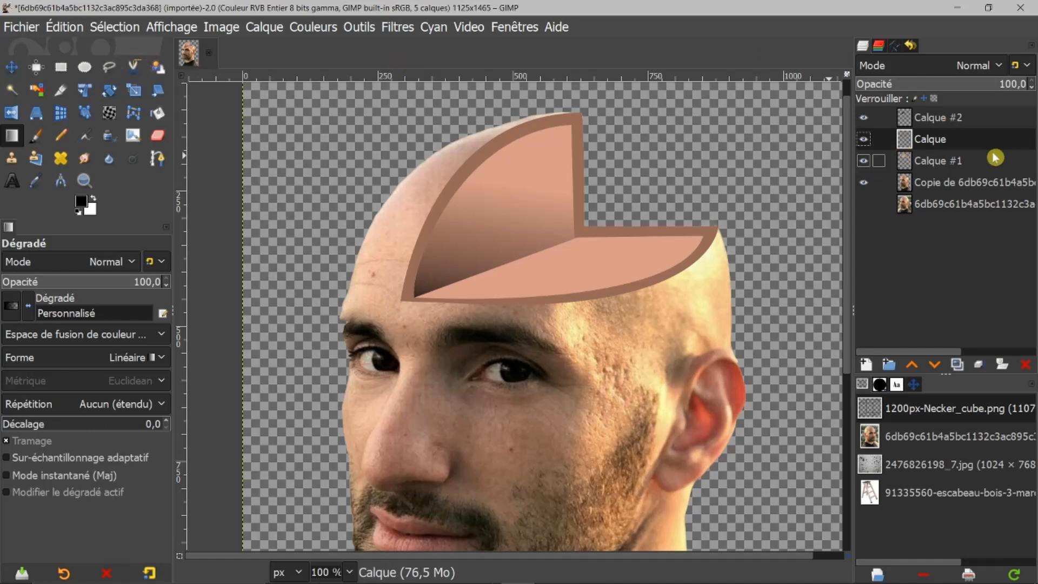
# Check the brown frame with its neighbouring layers hidden, and convert the frame layer's alpha to a selection
pyautogui.click(863, 160)
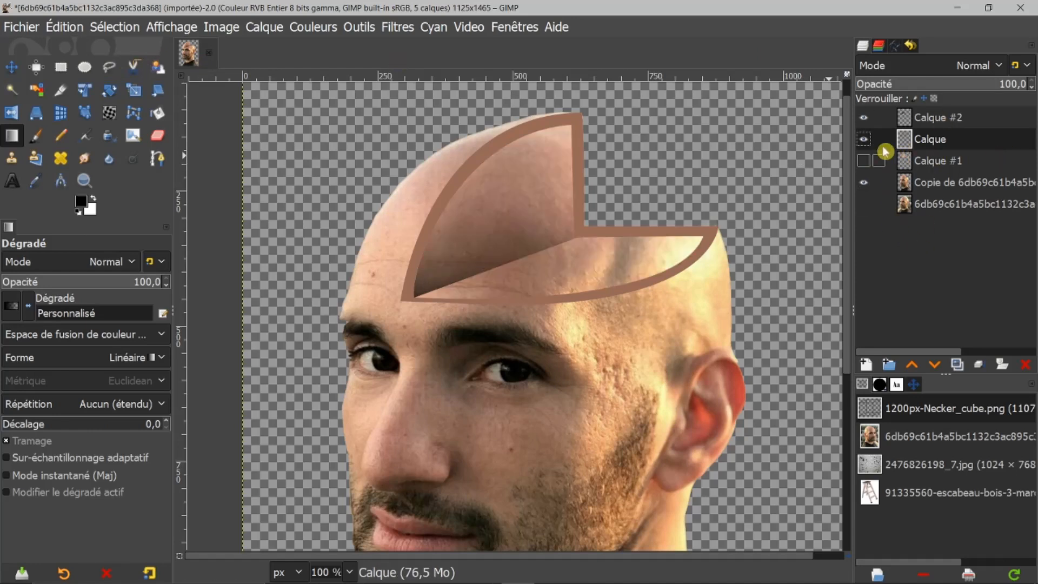
pyautogui.click(863, 117)
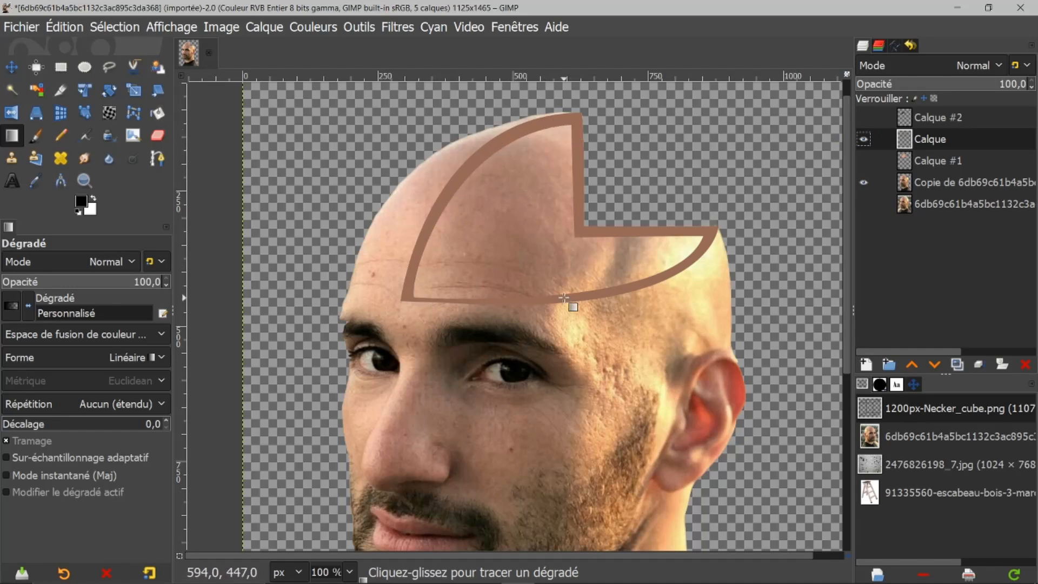
pyautogui.click(863, 117)
pyautogui.click(864, 160)
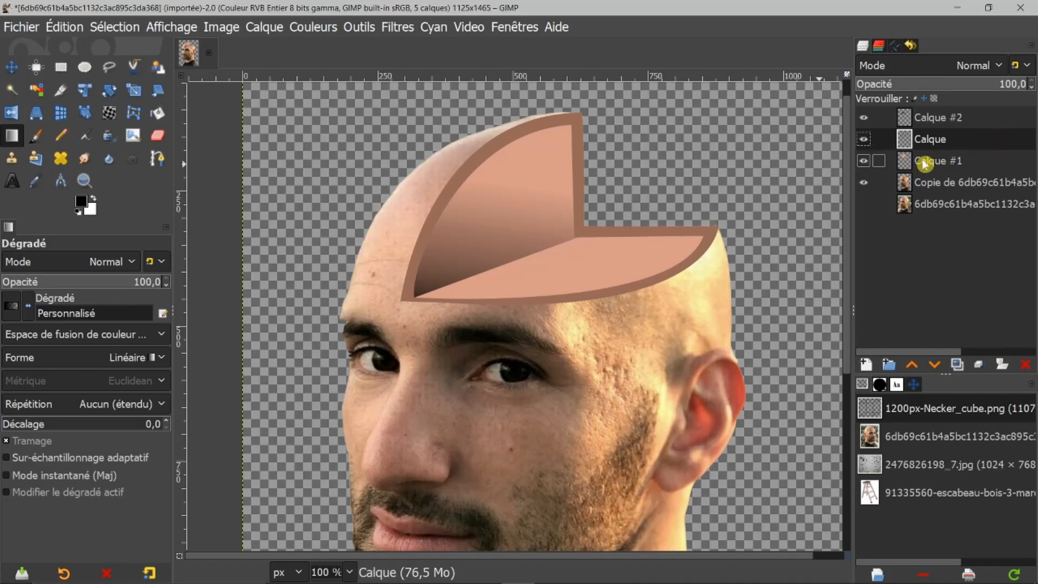
pyautogui.click(864, 140)
pyautogui.click(864, 141)
pyautogui.rightClick(910, 141)
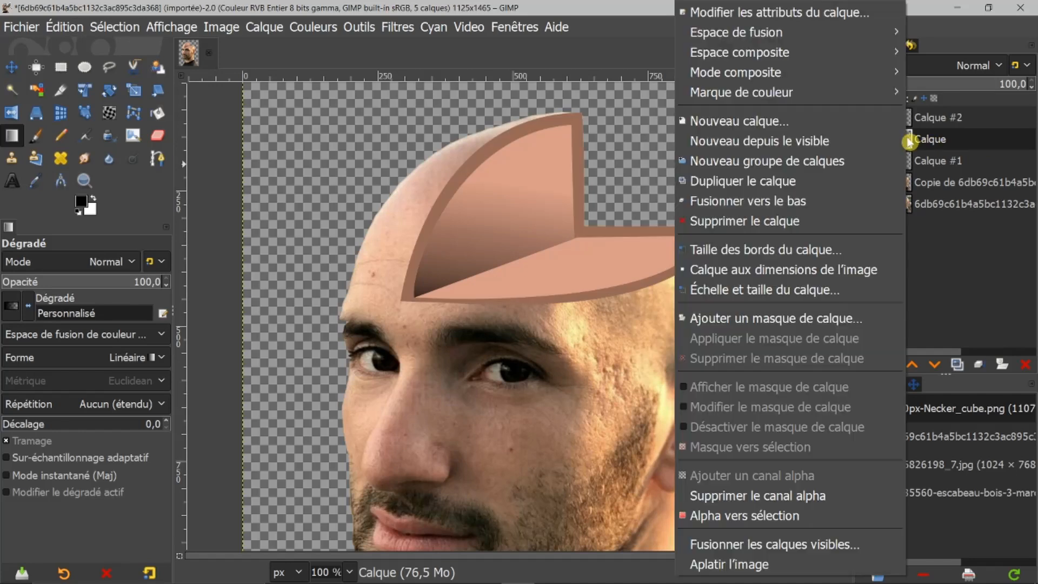
pyautogui.click(755, 515)
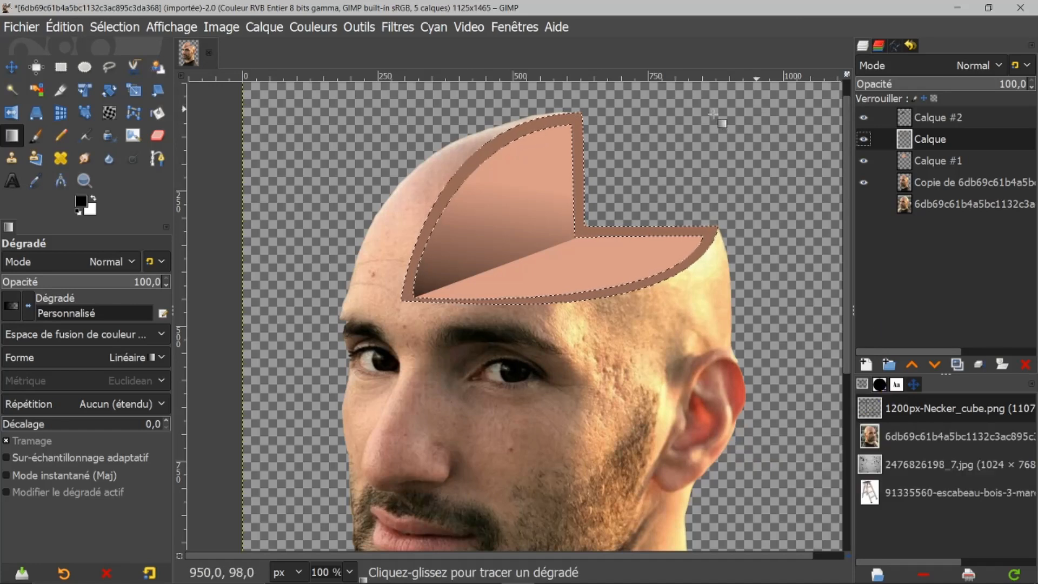
# Try a legacy drop shadow on the frame with X and Y offsets 8, blur 15, opacity 64 and no resizing, and undo it
pyautogui.click(402, 28)
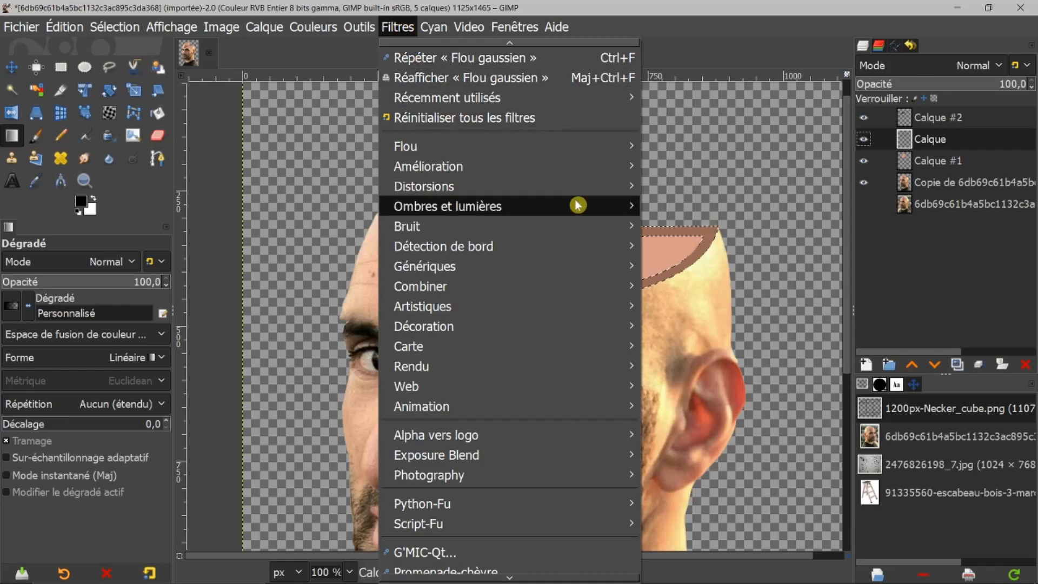
pyautogui.moveTo(638, 211)
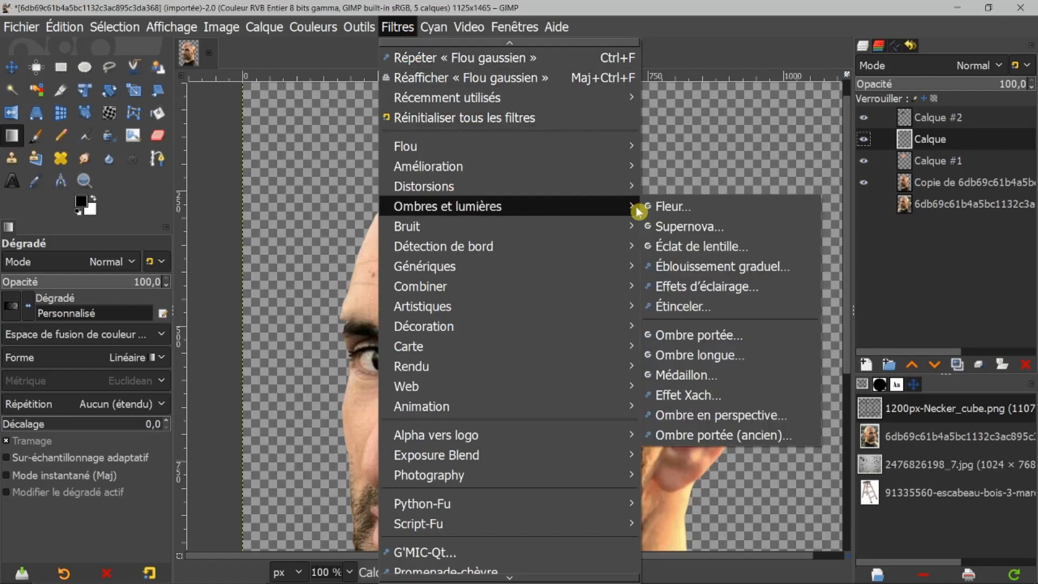
pyautogui.click(710, 435)
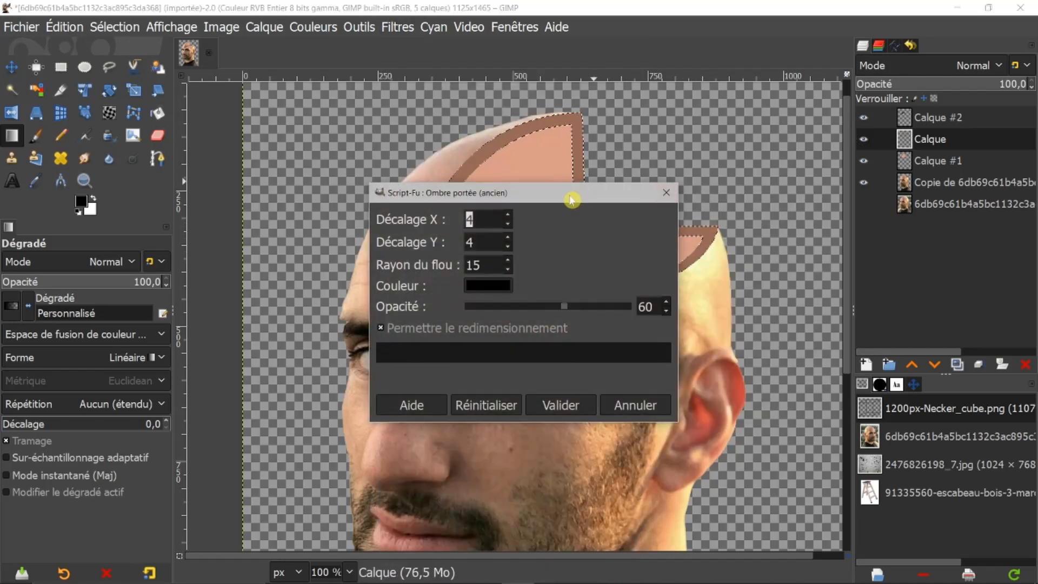
pyautogui.moveTo(559, 195); pyautogui.dragTo(248, 116)
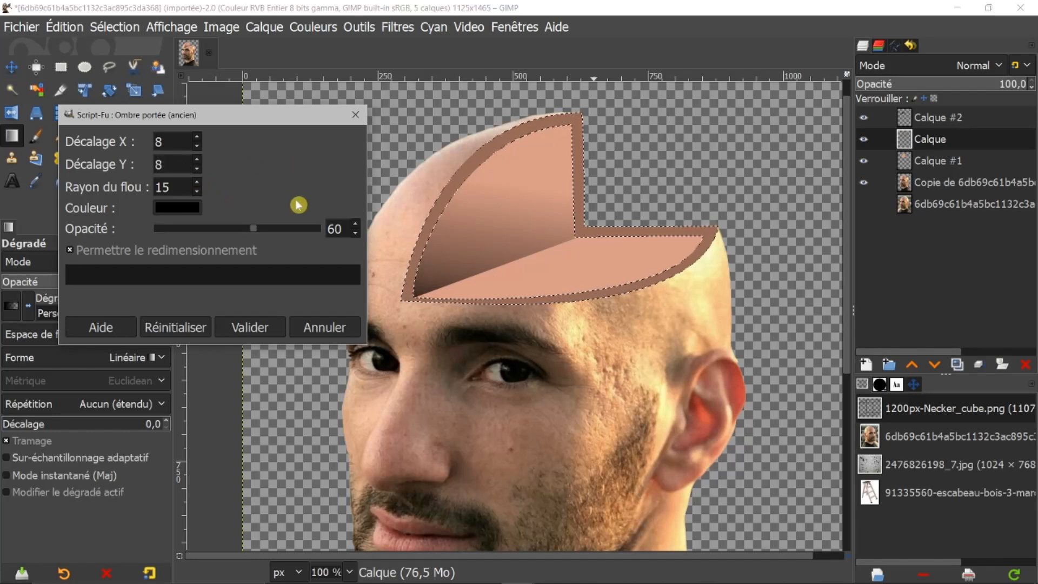
pyautogui.scroll(-4, 276, 230)
pyautogui.scroll(8, 277, 230)
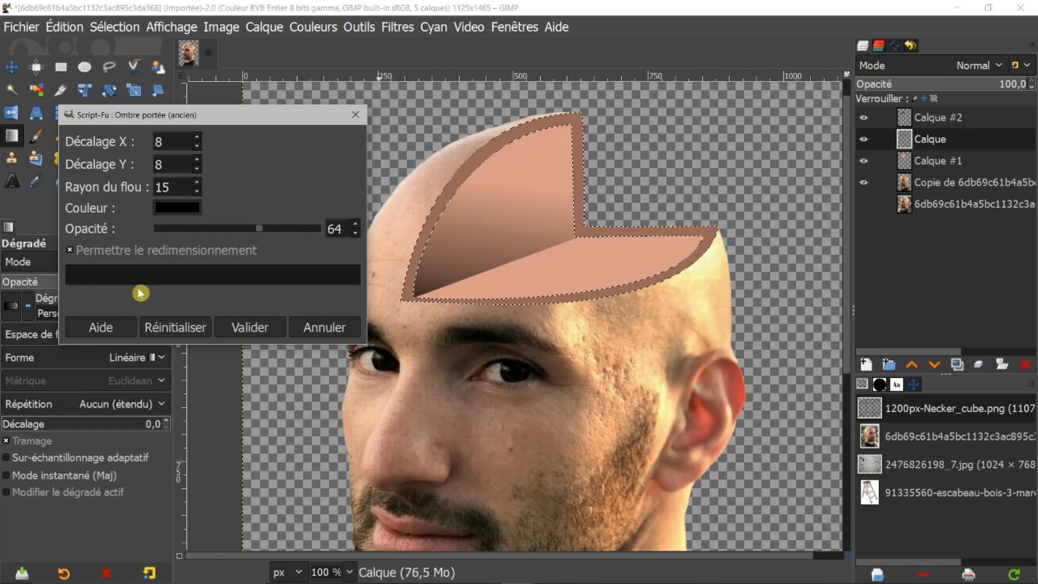
pyautogui.click(71, 252)
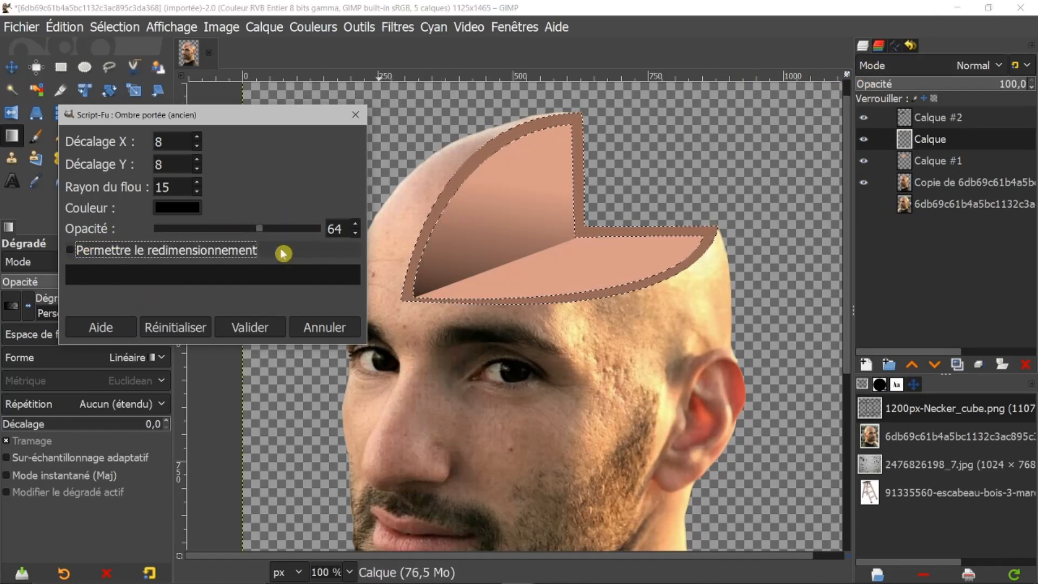
pyautogui.click(252, 328)
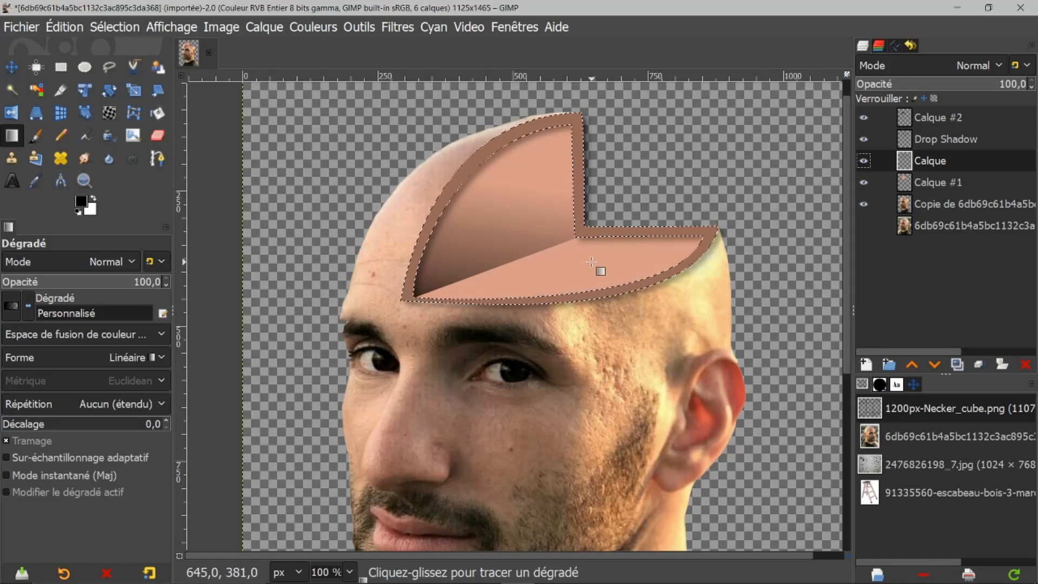
pyautogui.hotkey('ctrl', 'z')
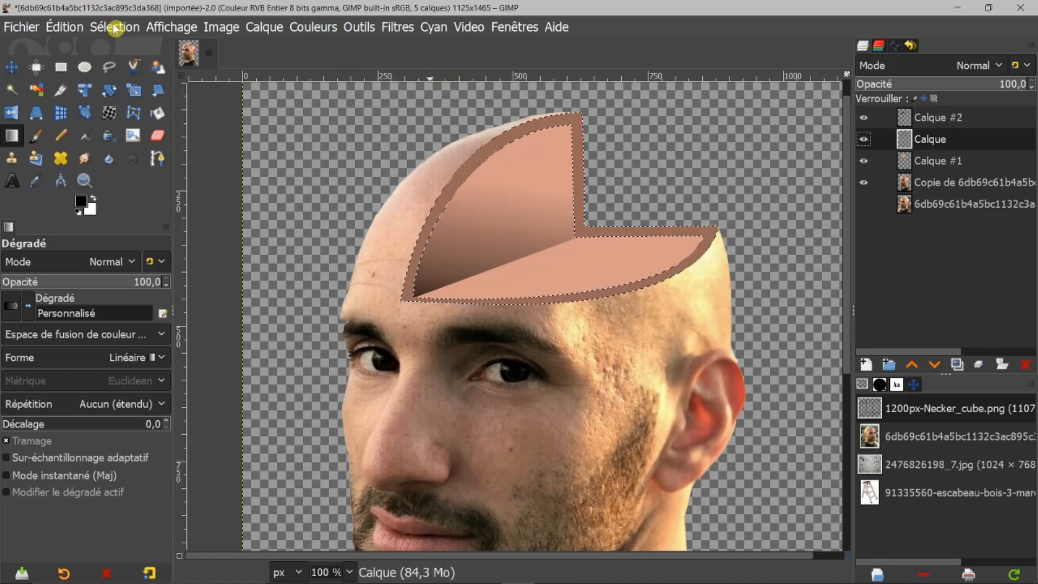
# Invert the selection around the brown frame and compare the image with the frame layer hidden and shown
pyautogui.click(115, 29)
pyautogui.click(130, 91)
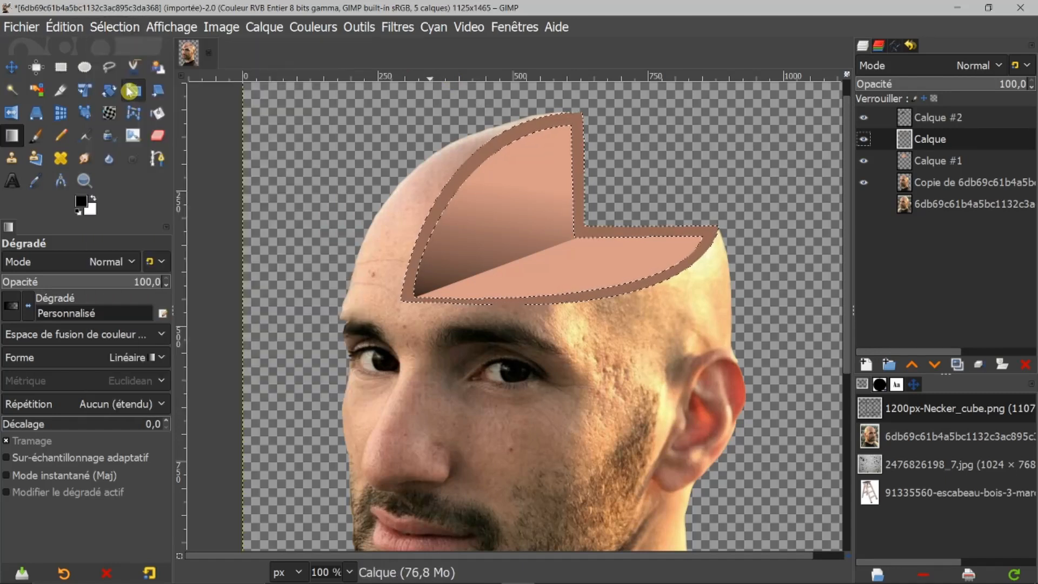
pyautogui.click(863, 140)
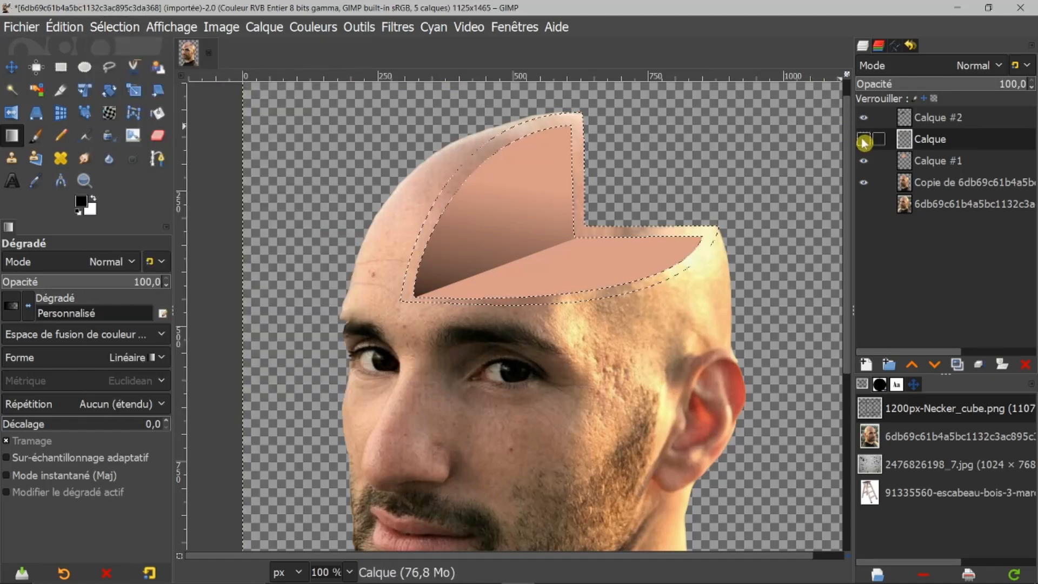
pyautogui.click(864, 140)
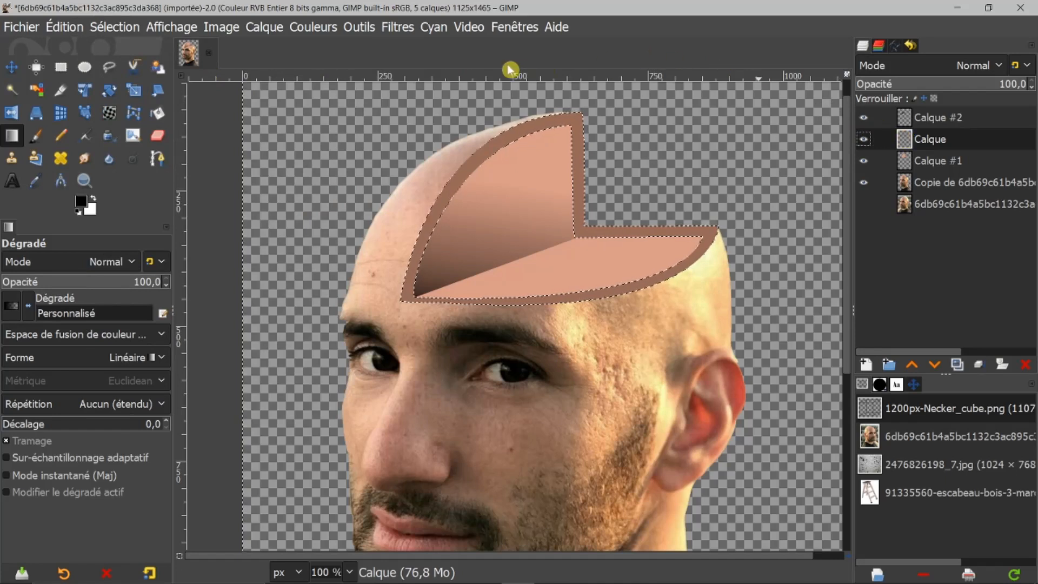
# Reapply the last legacy drop shadow to the brown frame layer using the inverted selection, and clear the selection
pyautogui.click(403, 30)
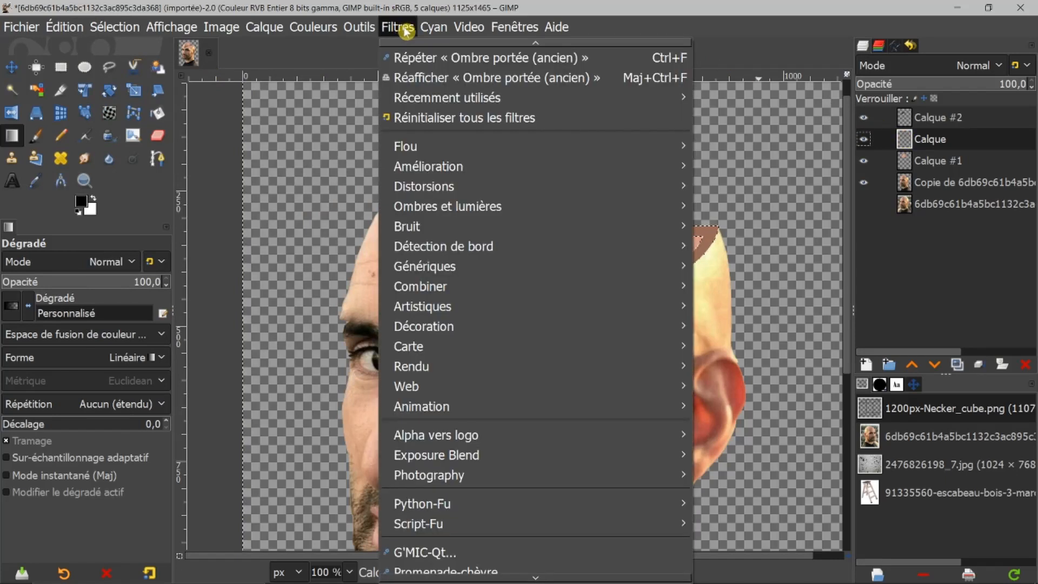
pyautogui.click(414, 59)
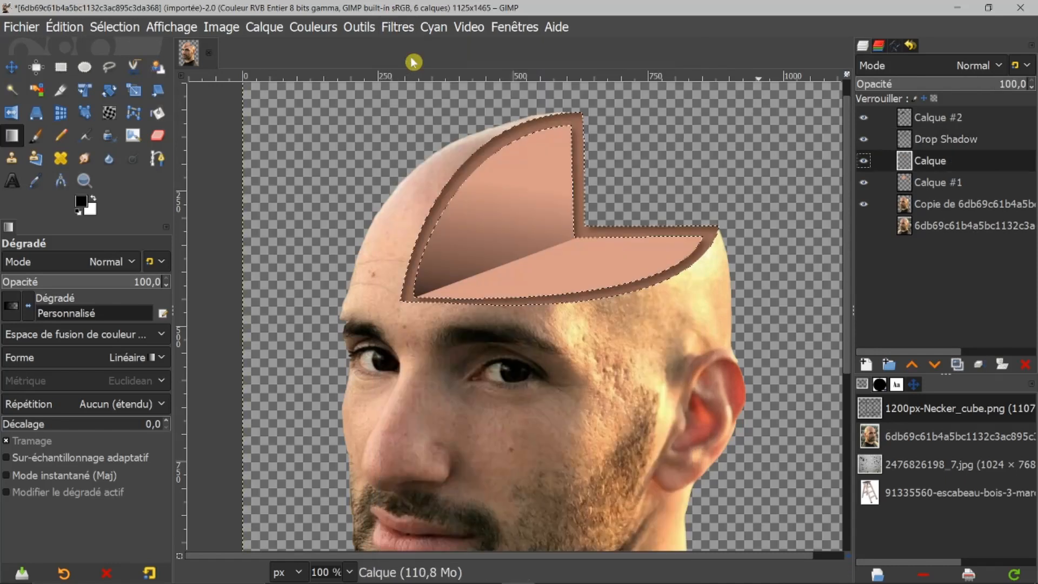
pyautogui.click(114, 27)
pyautogui.click(124, 69)
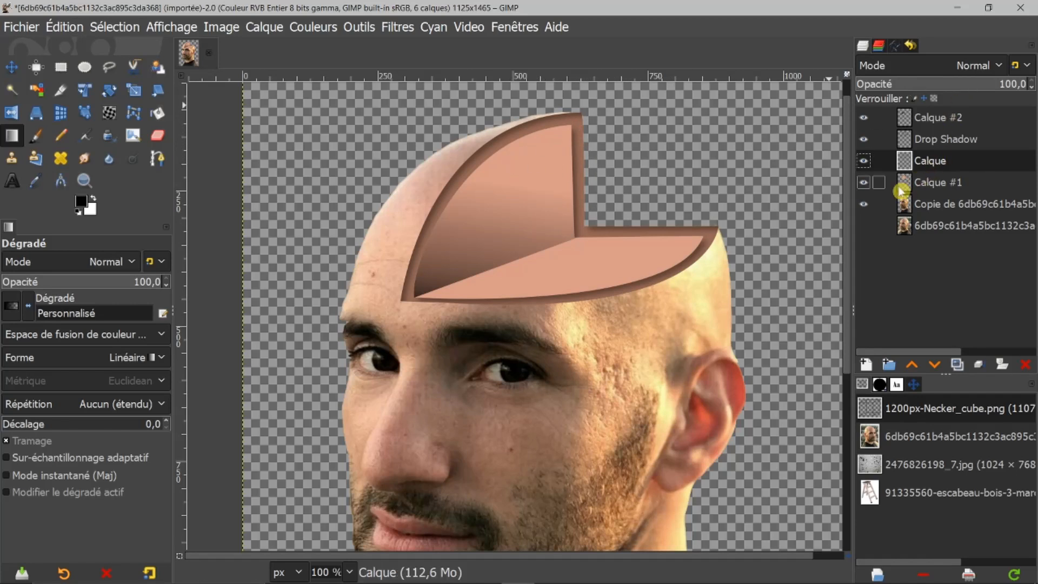
# Raise the Drop Shadow layer's opacity to 81.8, with its blend mode set to Normal
pyautogui.click(939, 143)
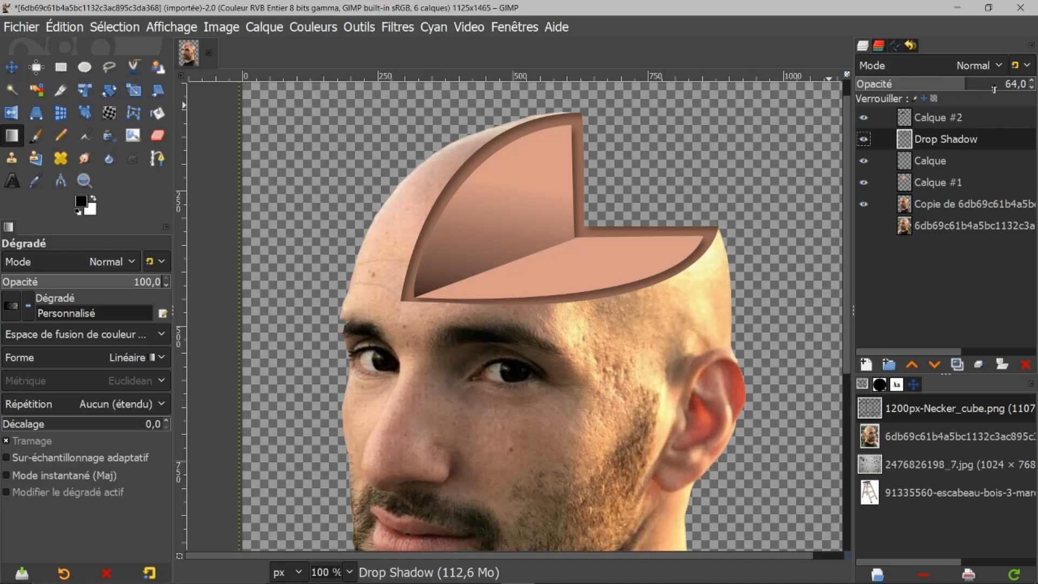
pyautogui.scroll(1, 971, 85)
pyautogui.scroll(4, 976, 83)
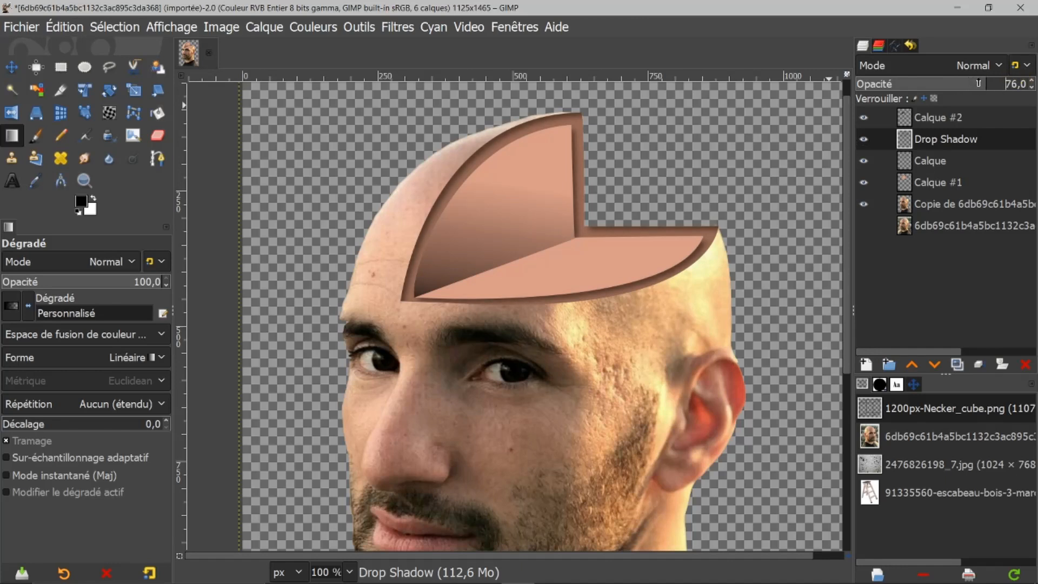
pyautogui.scroll(3, 978, 83)
pyautogui.scroll(-3, 982, 82)
pyautogui.scroll(-4, 982, 81)
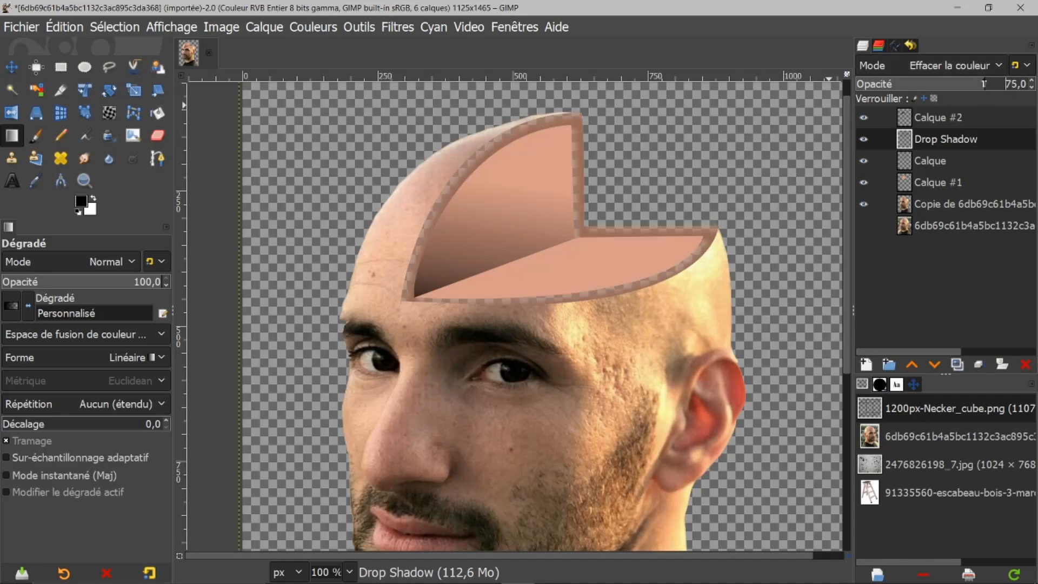
pyautogui.click(984, 85)
pyautogui.moveTo(888, 87); pyautogui.dragTo(979, 84)
pyautogui.click(993, 66)
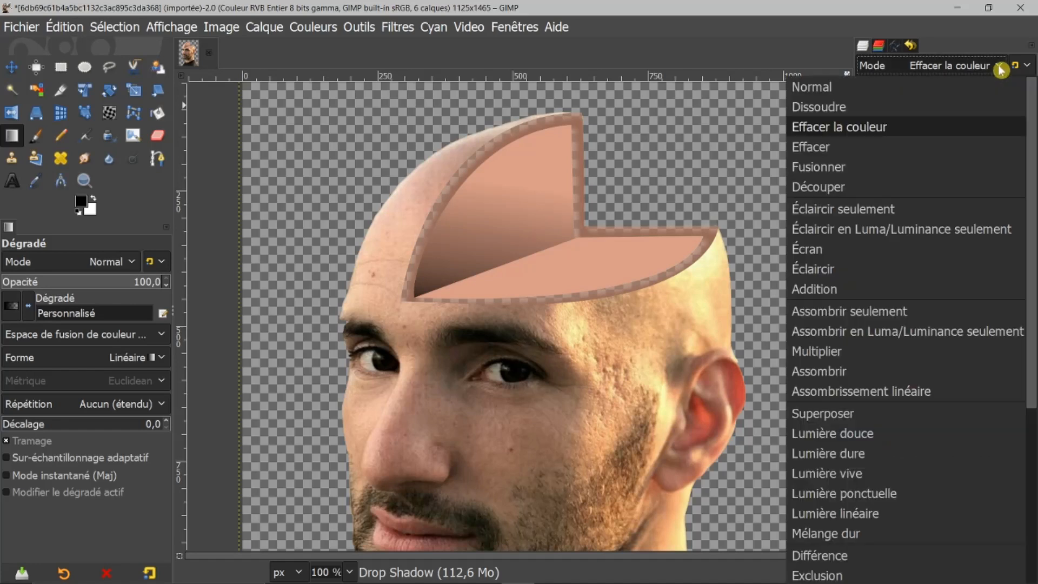
pyautogui.click(899, 85)
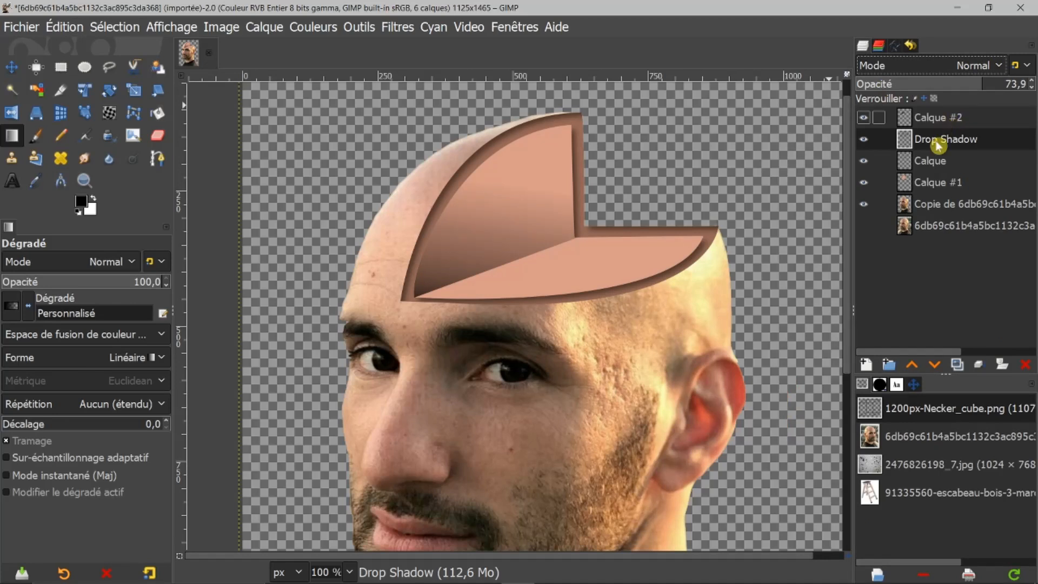
pyautogui.click(981, 84)
pyautogui.moveTo(981, 84); pyautogui.dragTo(997, 98)
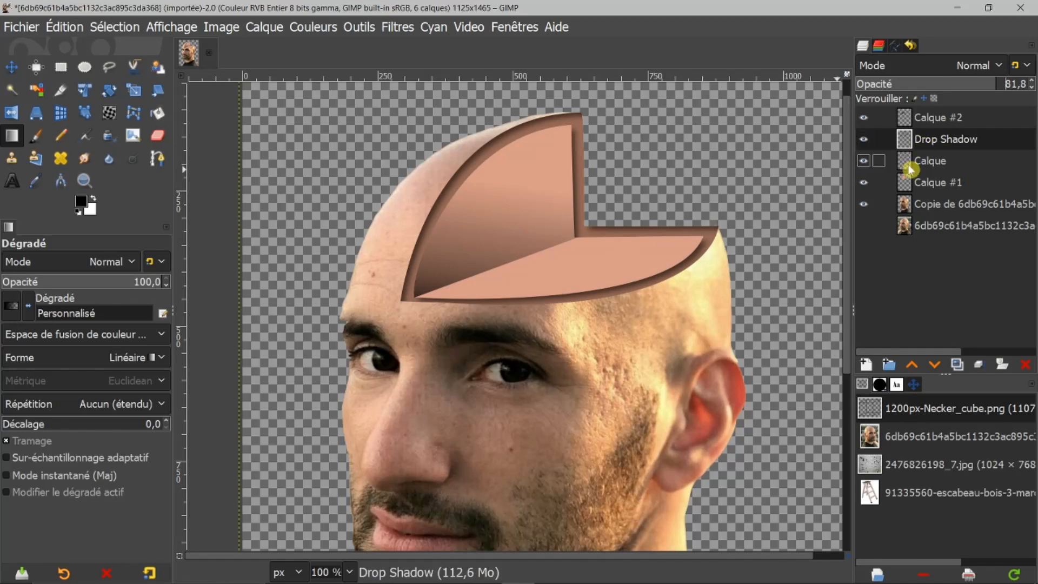
# Try a finite Long Shadow on layer Calque #1 with a colour sampled from the box floor, angle 92.93 and length 45.5
pyautogui.click(863, 184)
pyautogui.click(864, 184)
pyautogui.click(906, 184)
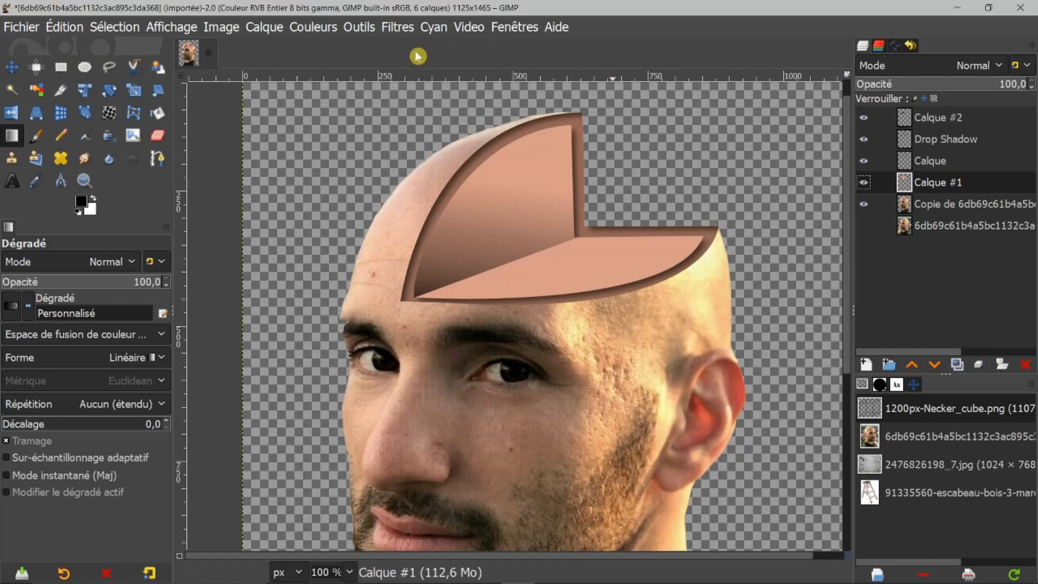
pyautogui.click(404, 28)
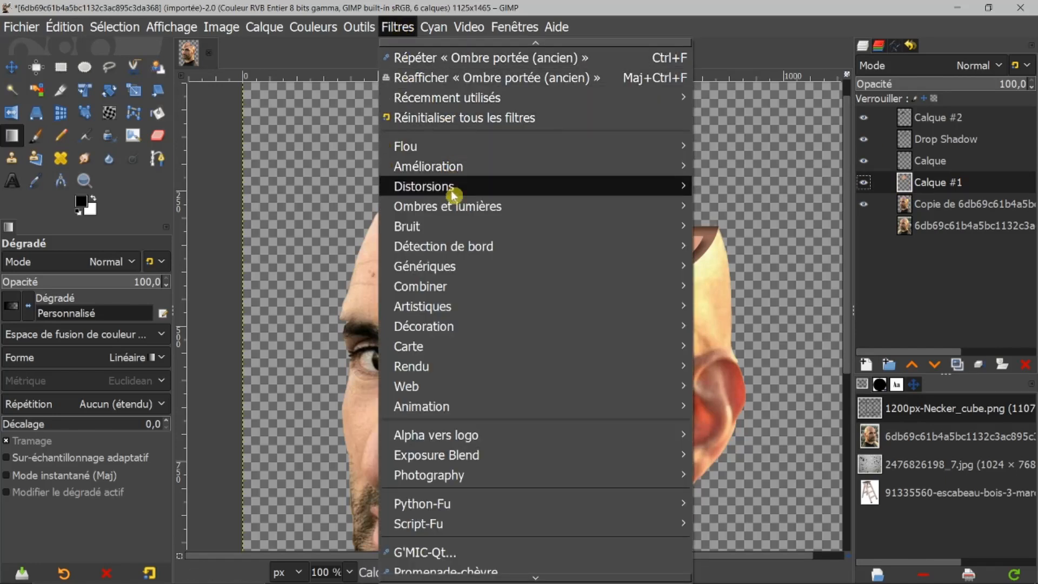
pyautogui.moveTo(468, 210)
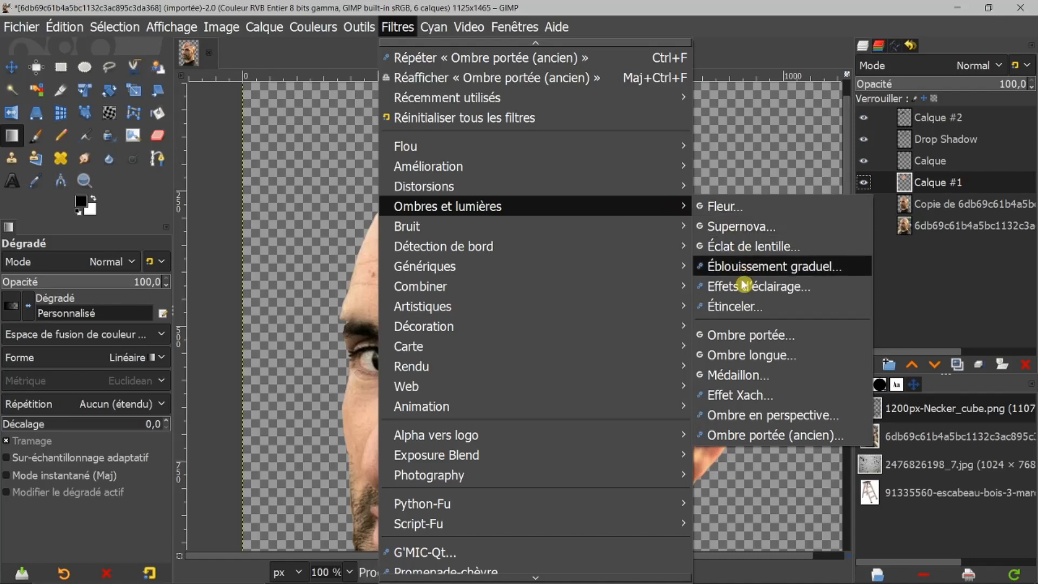
pyautogui.click(736, 357)
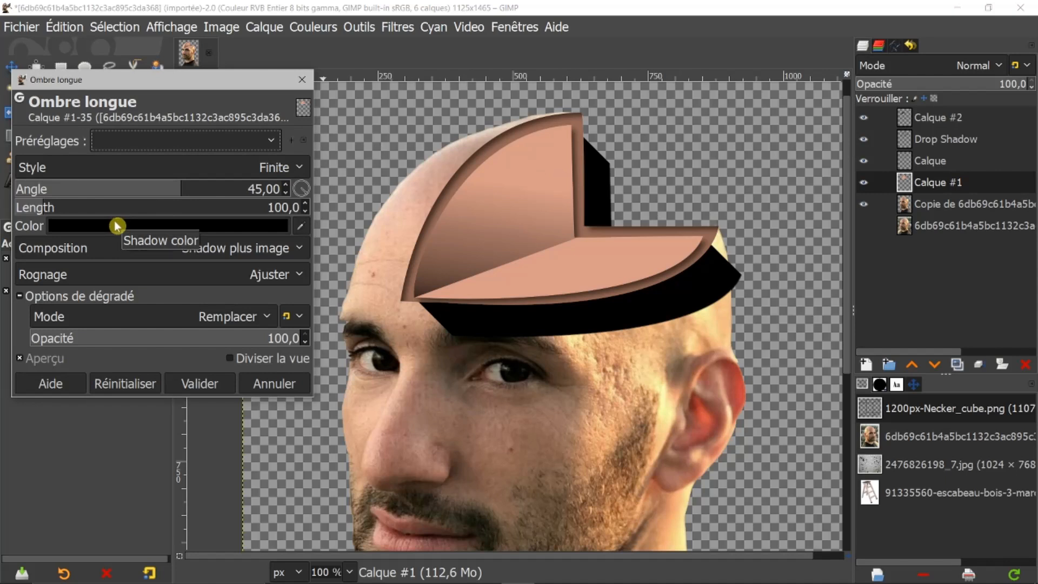
pyautogui.click(303, 233)
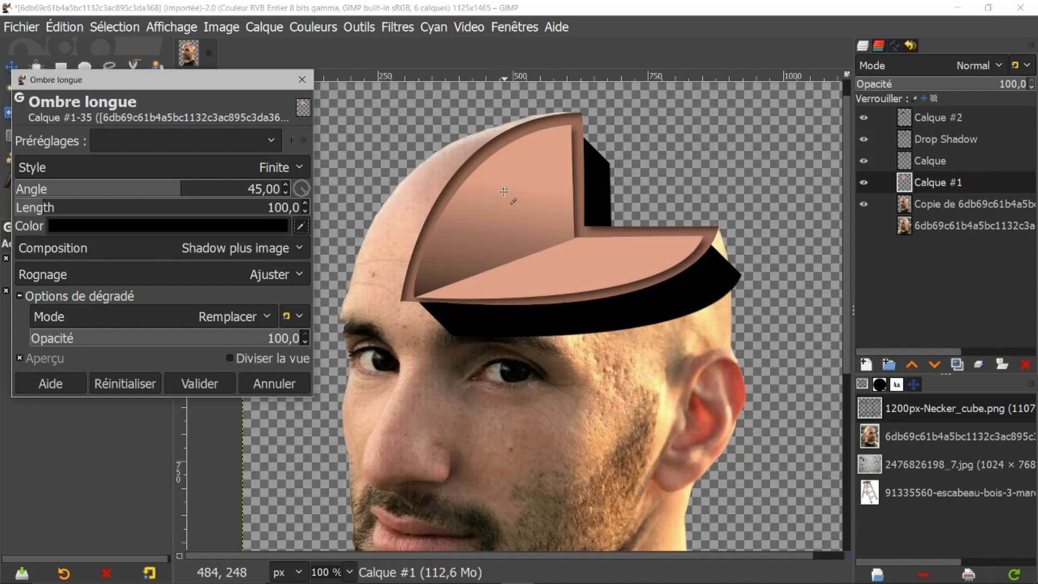
pyautogui.click(583, 267)
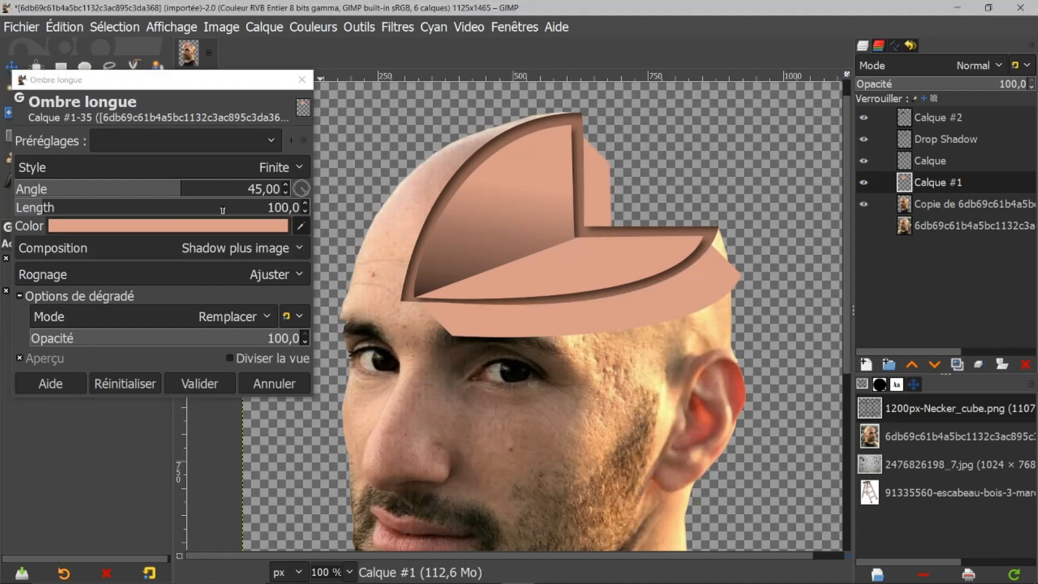
pyautogui.moveTo(180, 193); pyautogui.dragTo(216, 196)
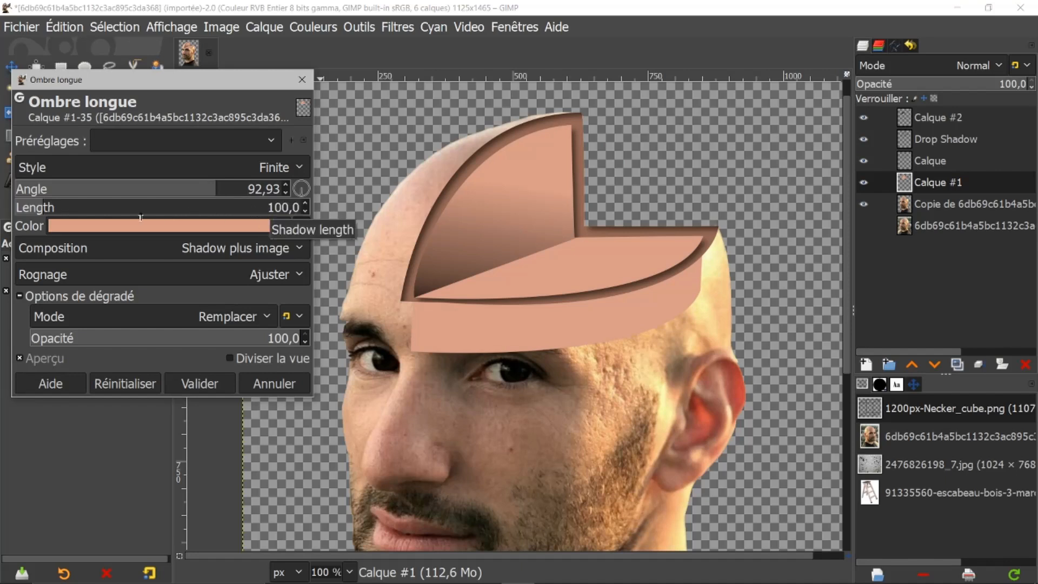
pyautogui.moveTo(44, 207); pyautogui.dragTo(29, 206)
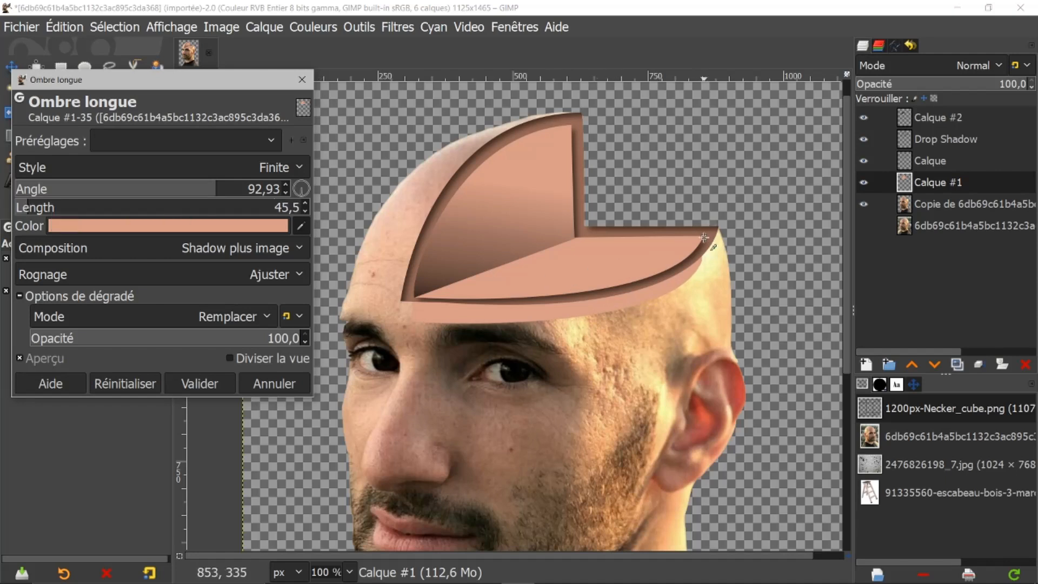
# Compare the long shadow preview with the gradient, Drop Shadow and frame layers hidden and shown, and cancel the filter
pyautogui.click(865, 118)
pyautogui.click(865, 140)
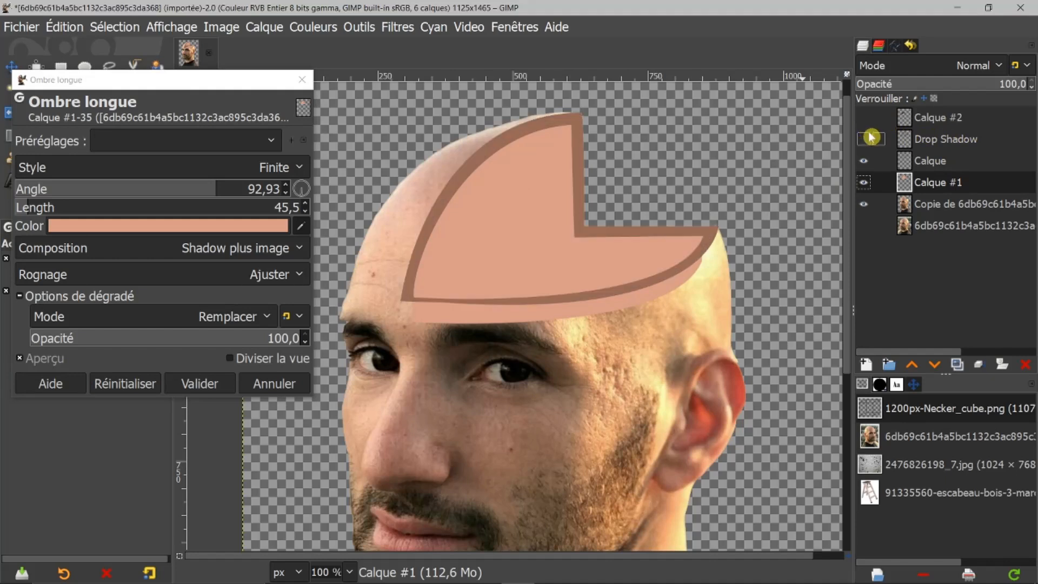
pyautogui.click(867, 161)
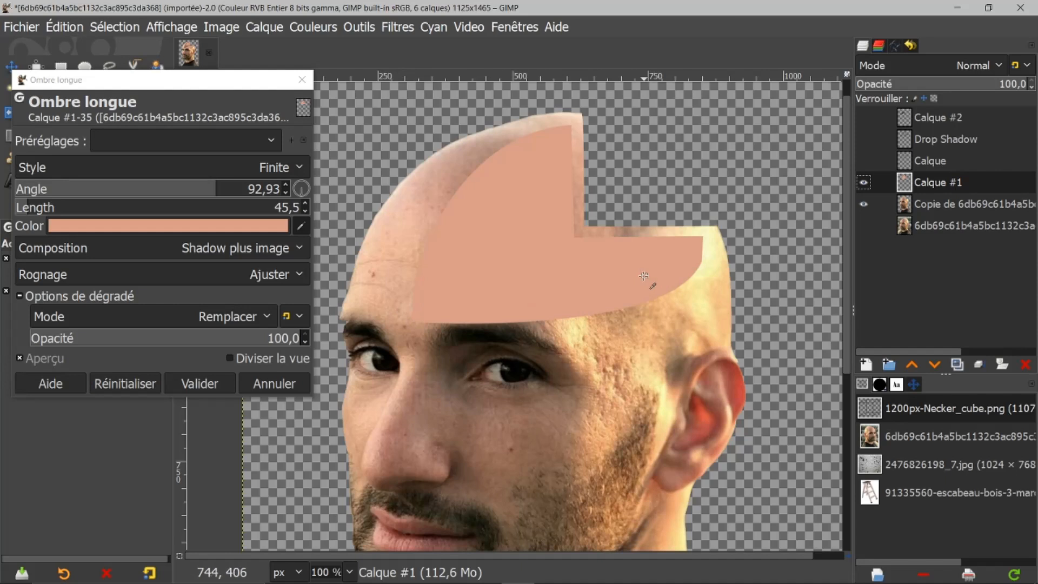
pyautogui.click(864, 117)
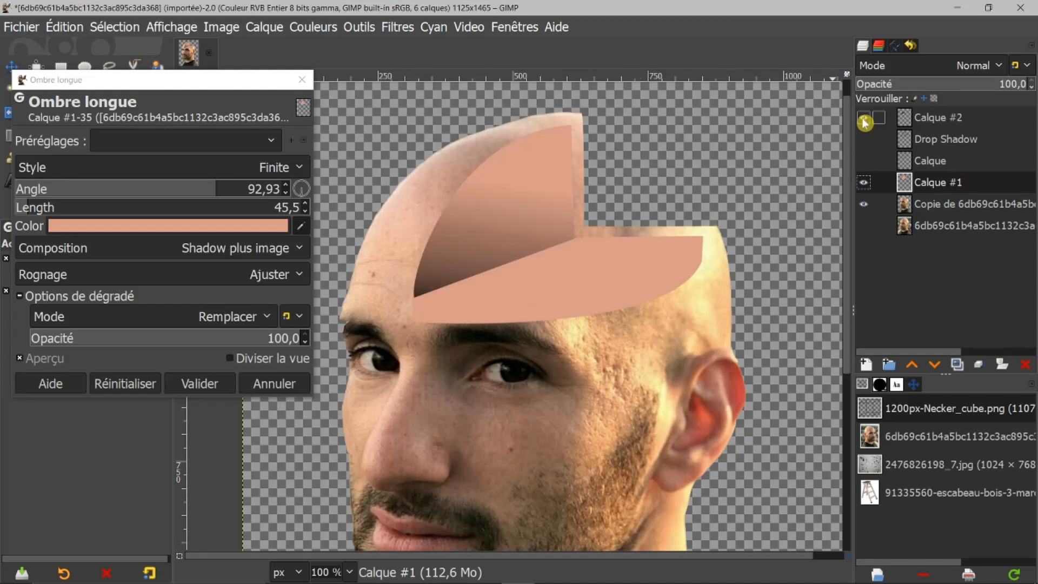
pyautogui.click(863, 139)
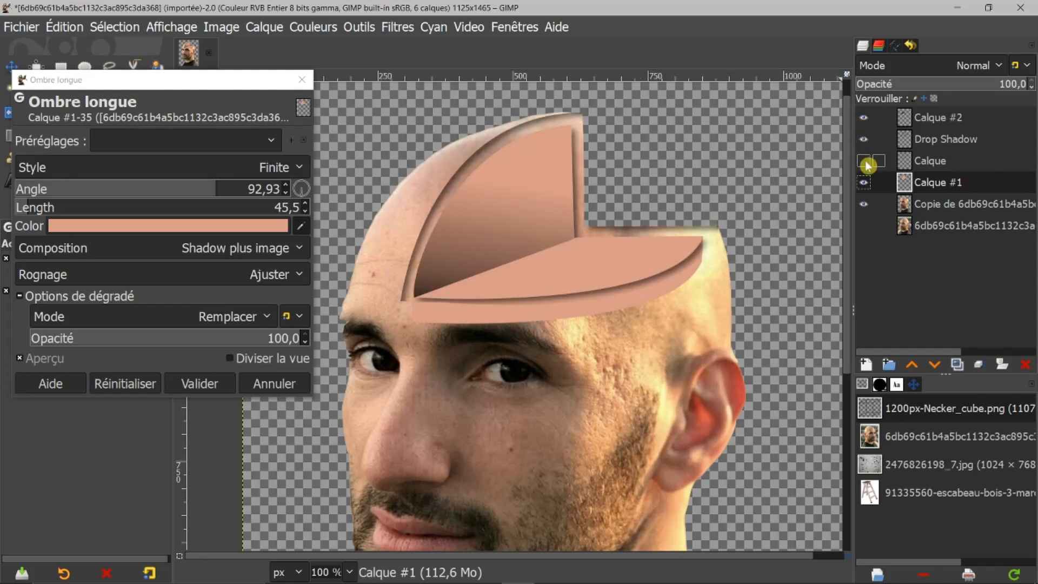
pyautogui.click(865, 162)
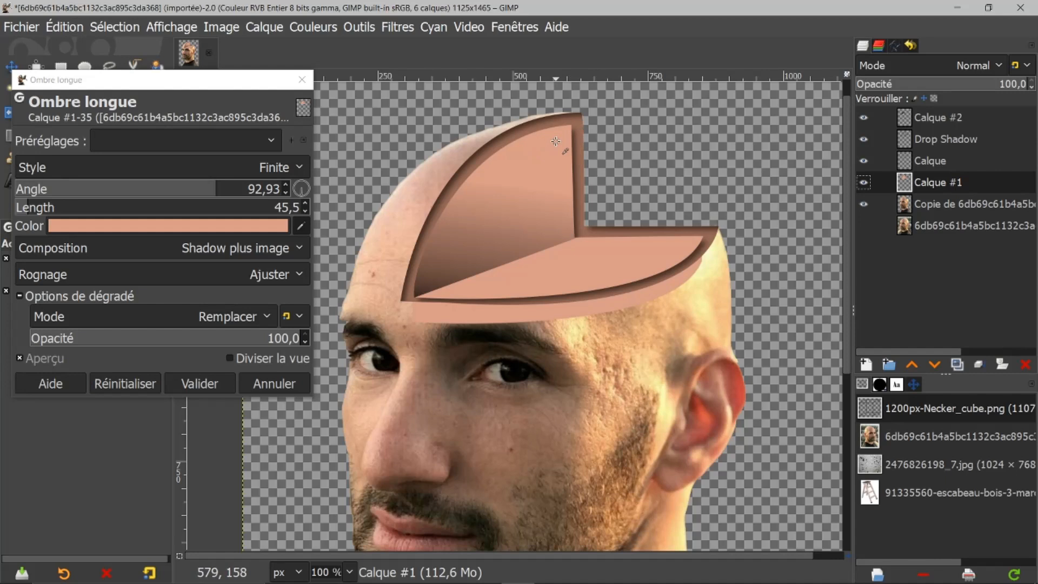
pyautogui.click(274, 383)
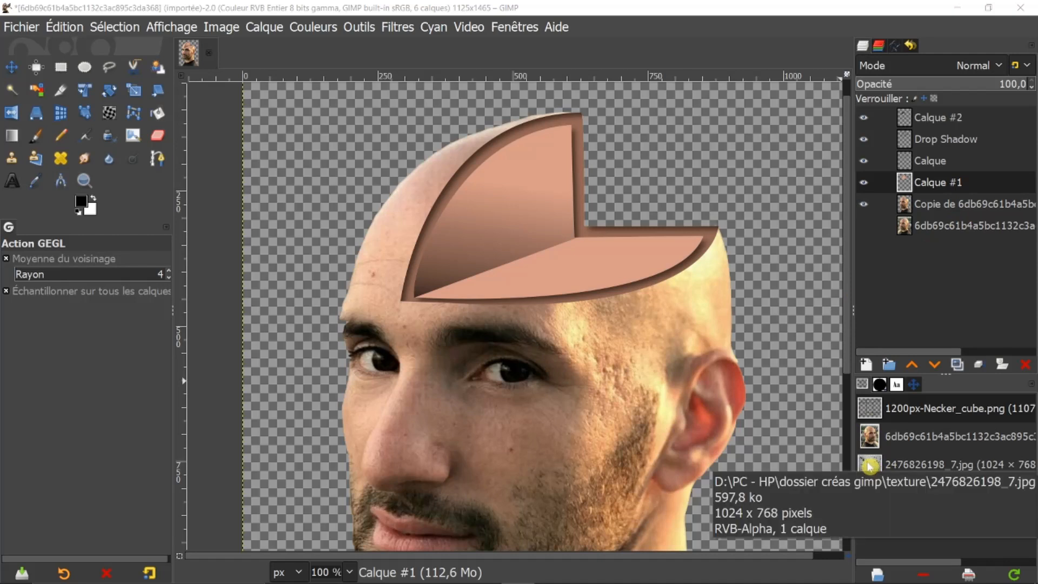
pyautogui.moveTo(871, 465); pyautogui.dragTo(923, 178)
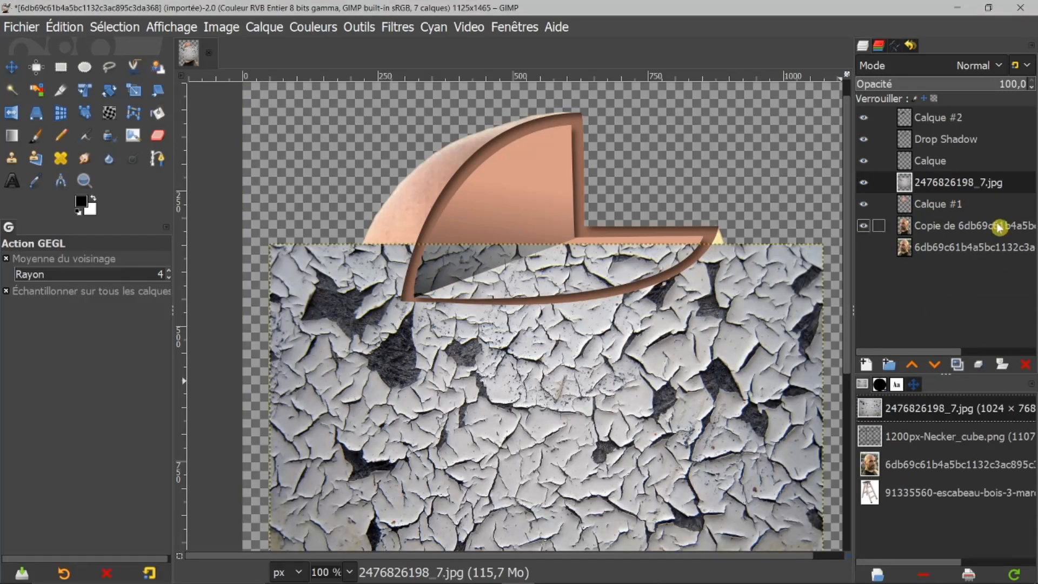
pyautogui.moveTo(847, 274); pyautogui.dragTo(843, 301)
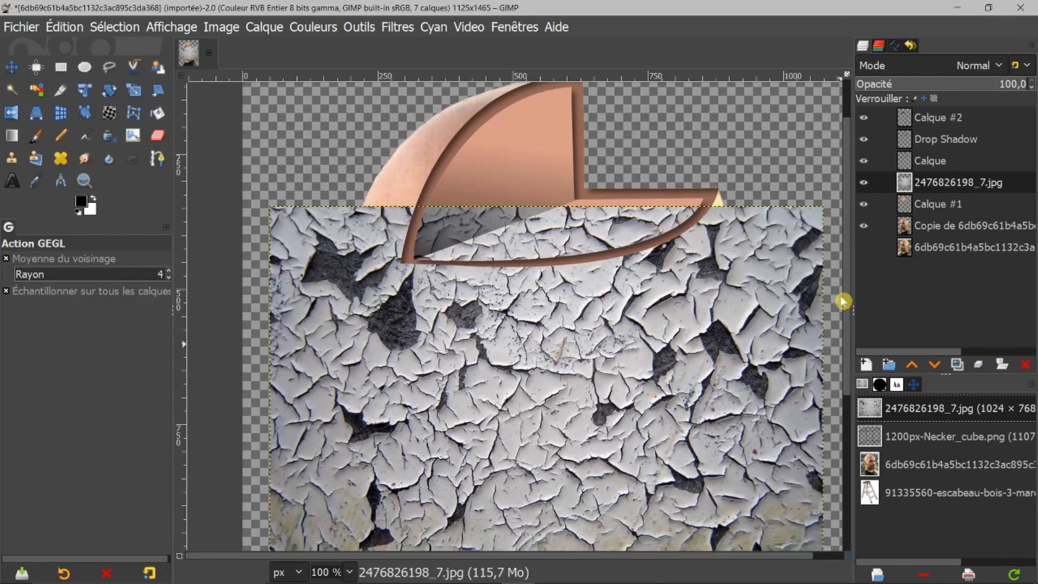
pyautogui.scroll(-1, 717, 294)
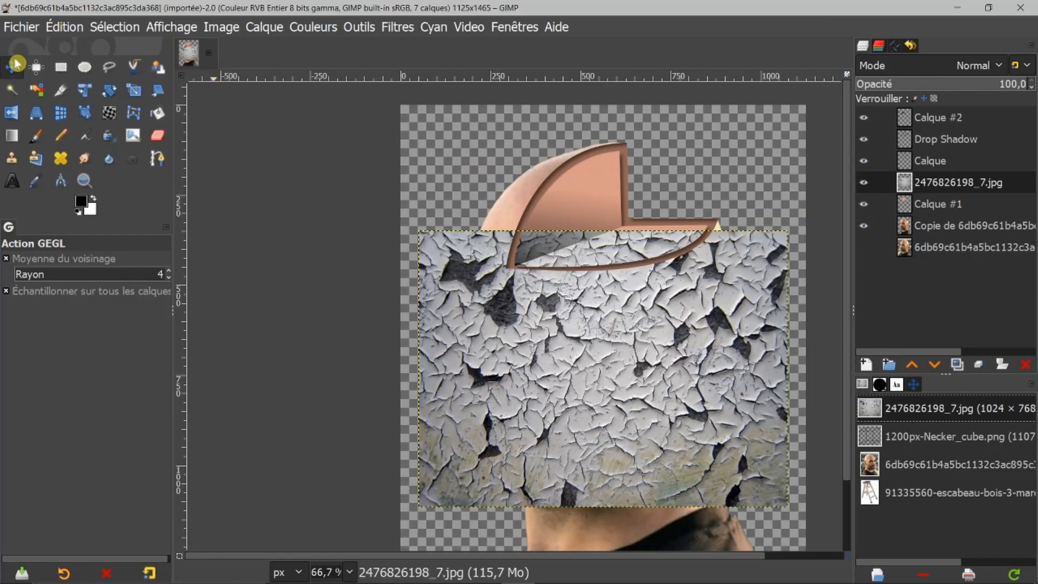
pyautogui.click(12, 67)
pyautogui.moveTo(572, 345); pyautogui.dragTo(558, 212)
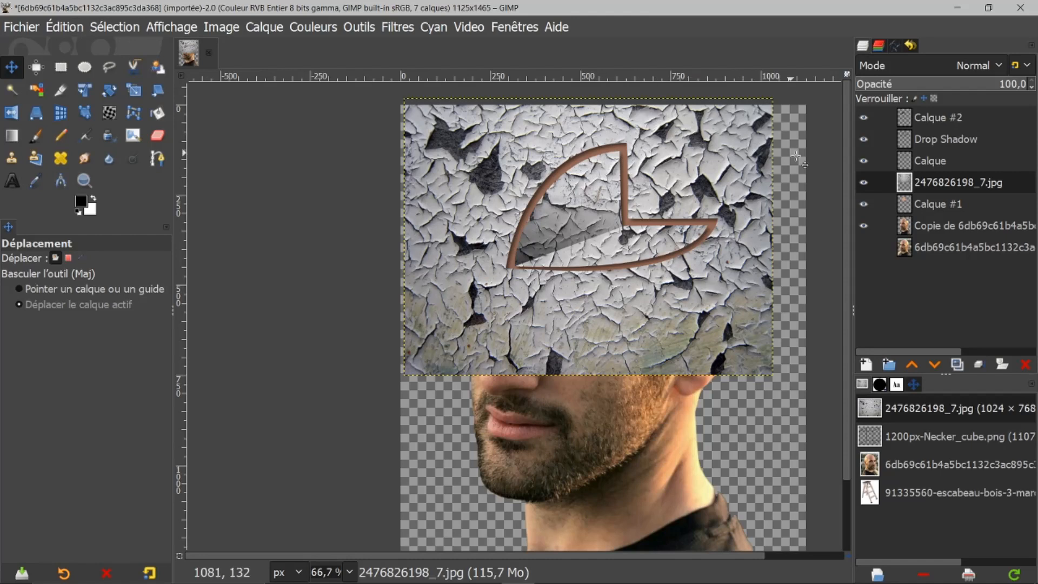
pyautogui.click(864, 184)
pyautogui.click(863, 184)
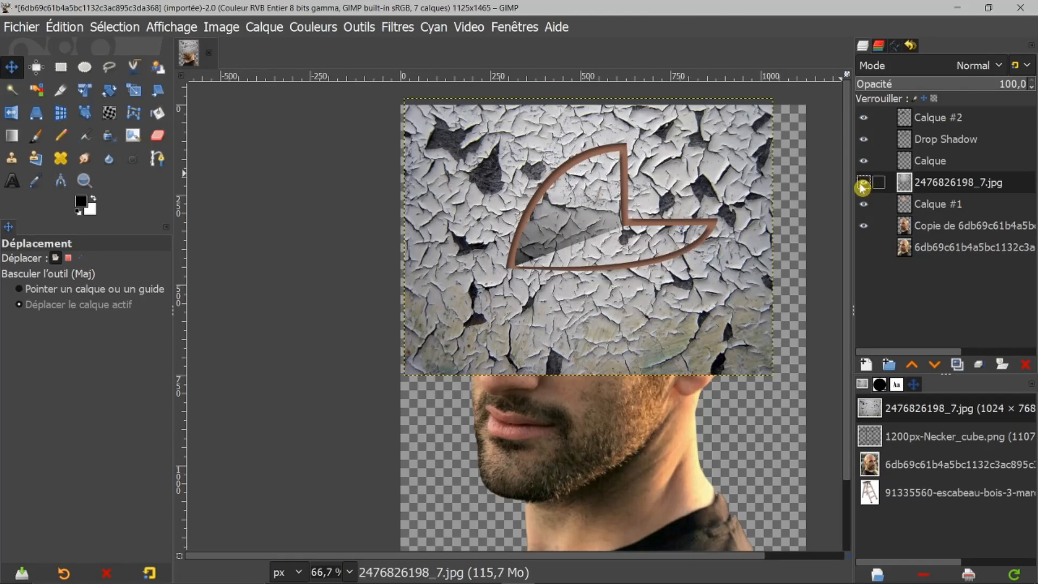
pyautogui.click(908, 205)
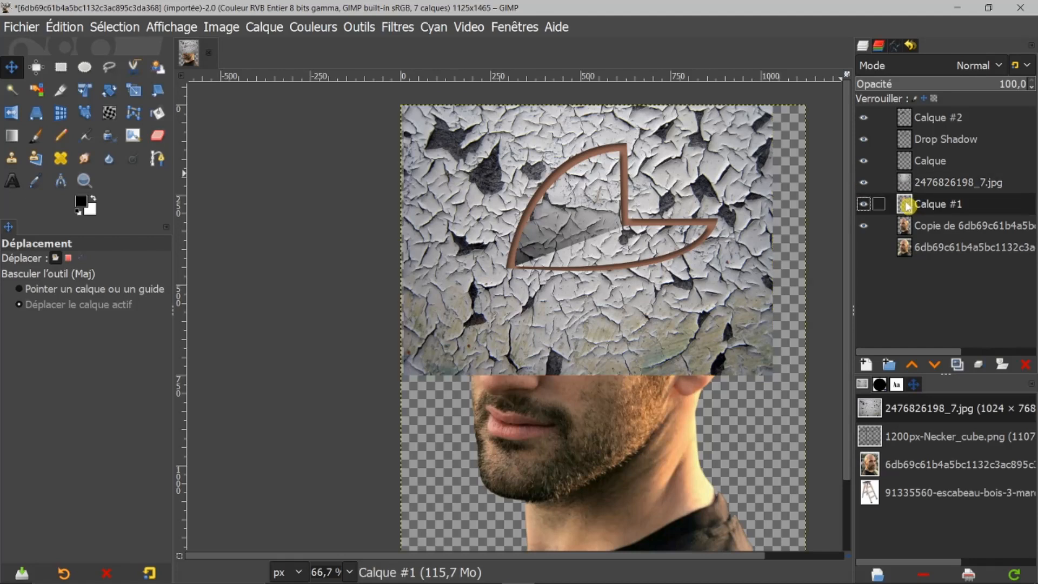
pyautogui.rightClick(907, 205)
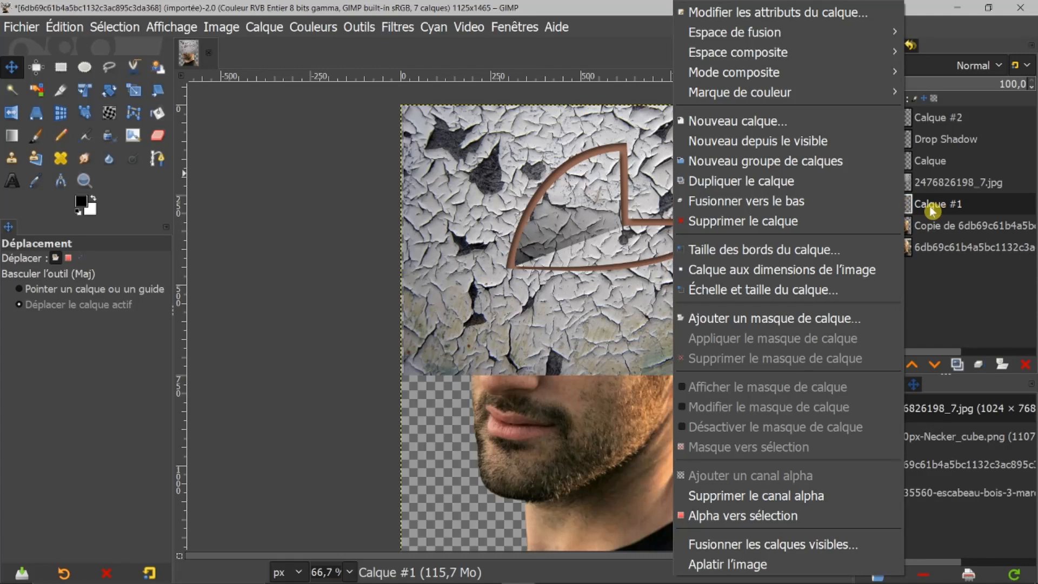
pyautogui.click(756, 517)
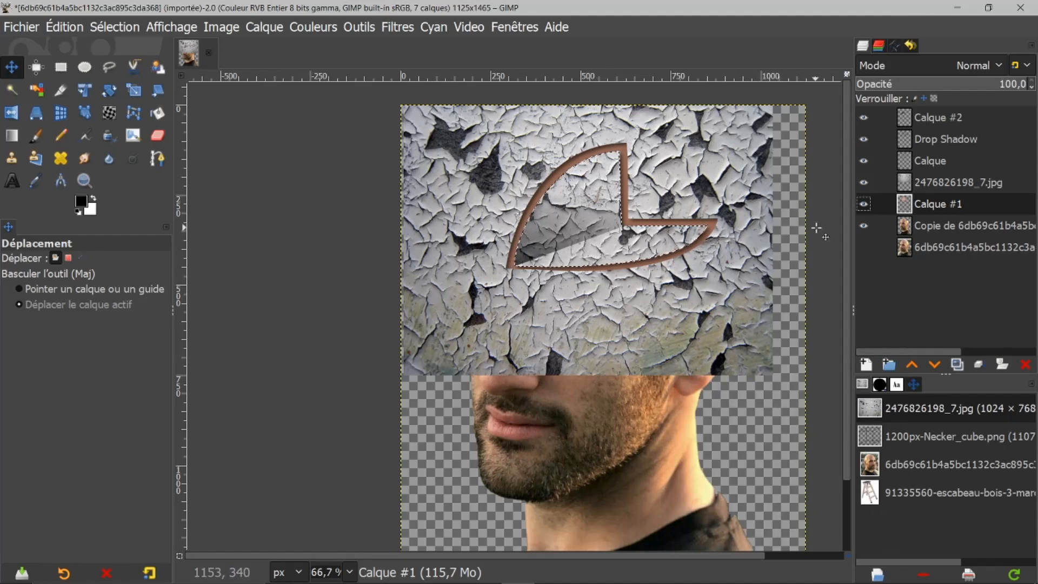
pyautogui.click(904, 185)
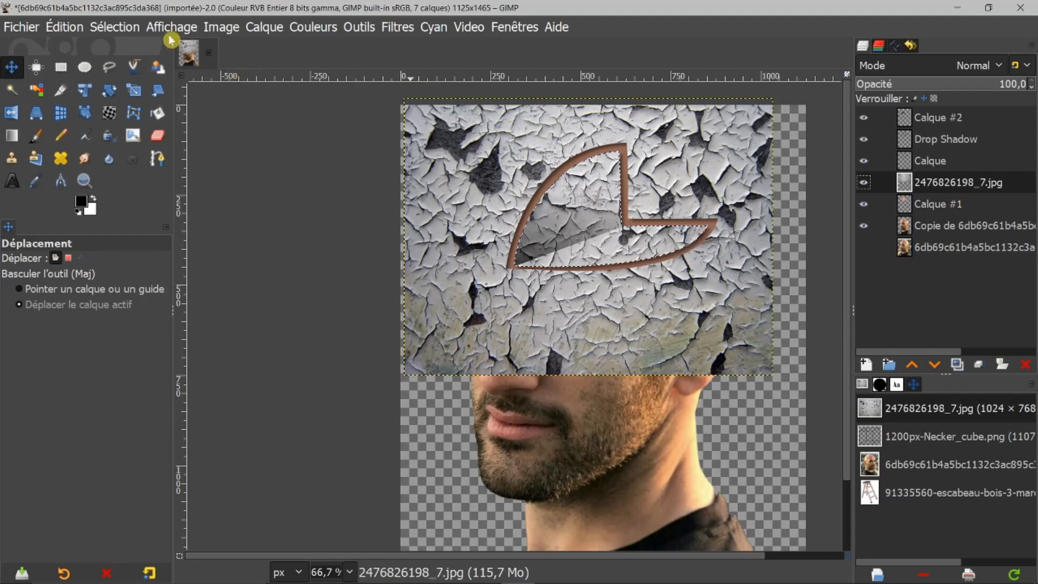
pyautogui.click(127, 27)
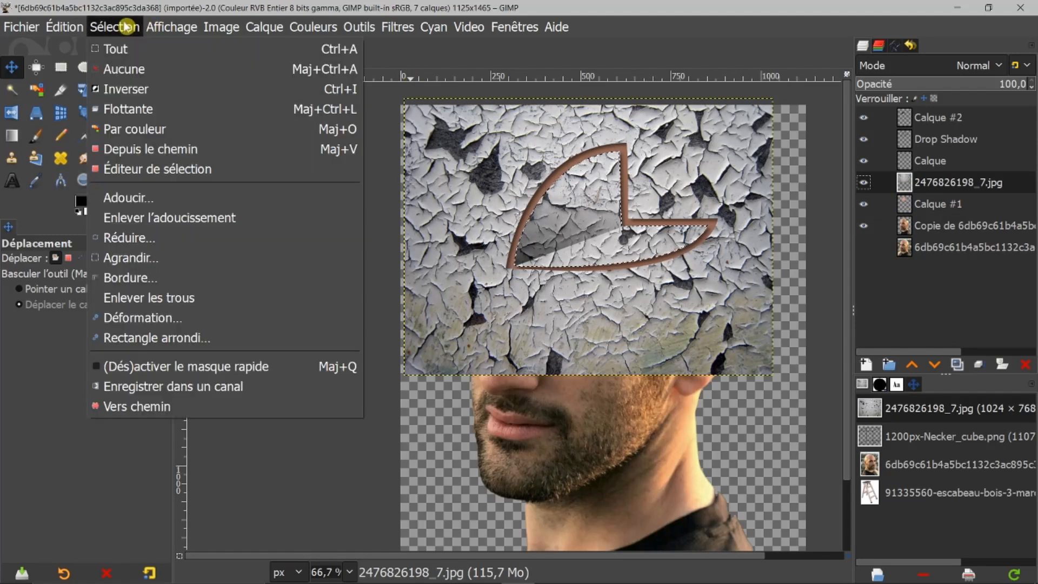
pyautogui.click(139, 89)
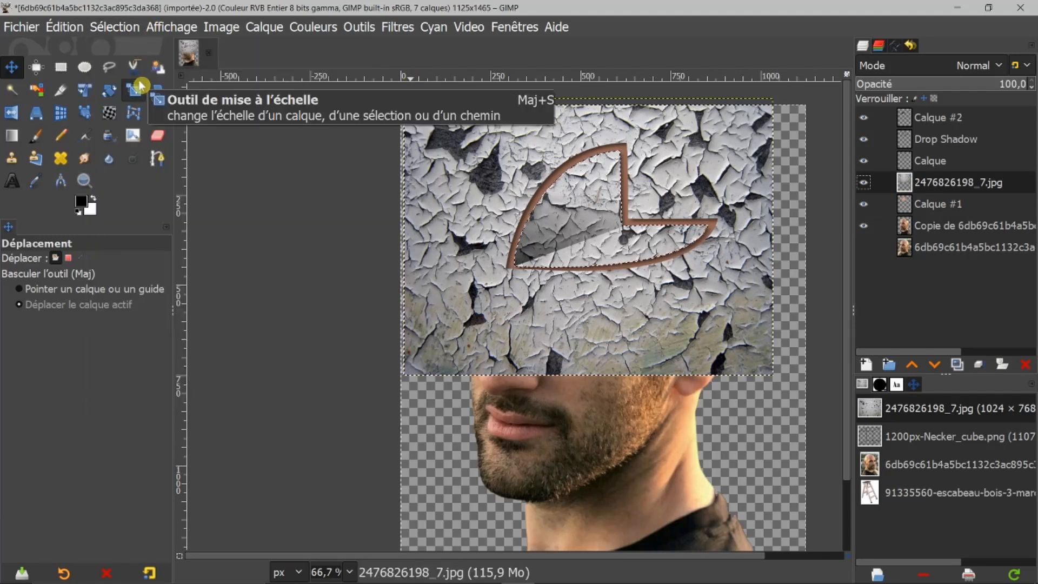
pyautogui.press('Delete')
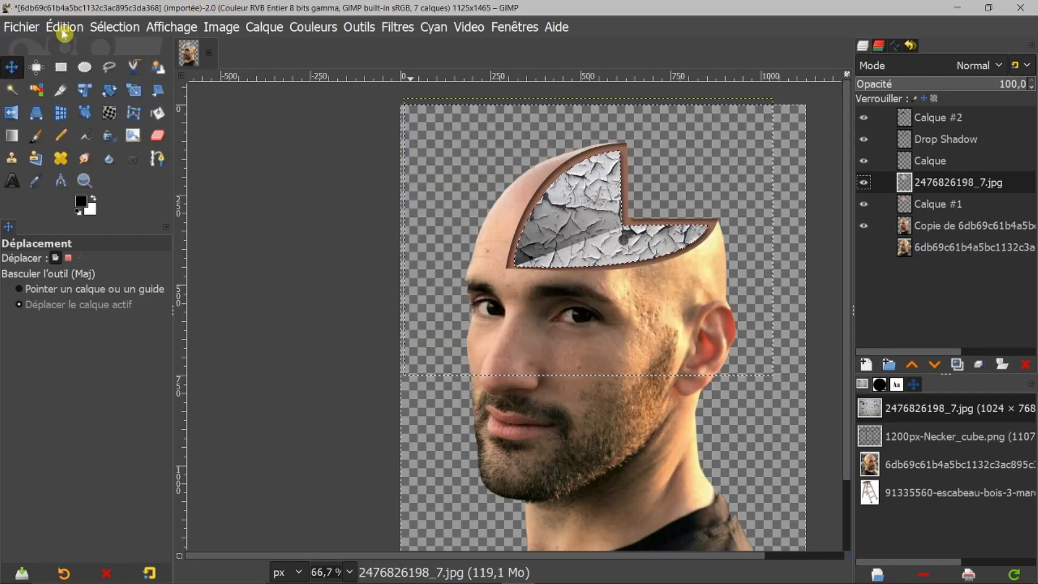
pyautogui.click(106, 30)
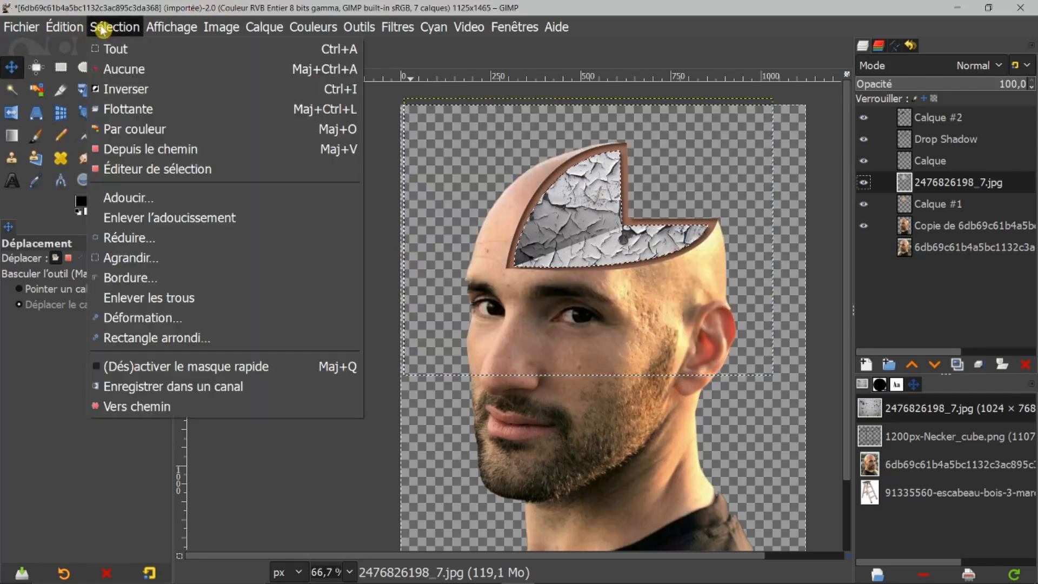
pyautogui.click(110, 68)
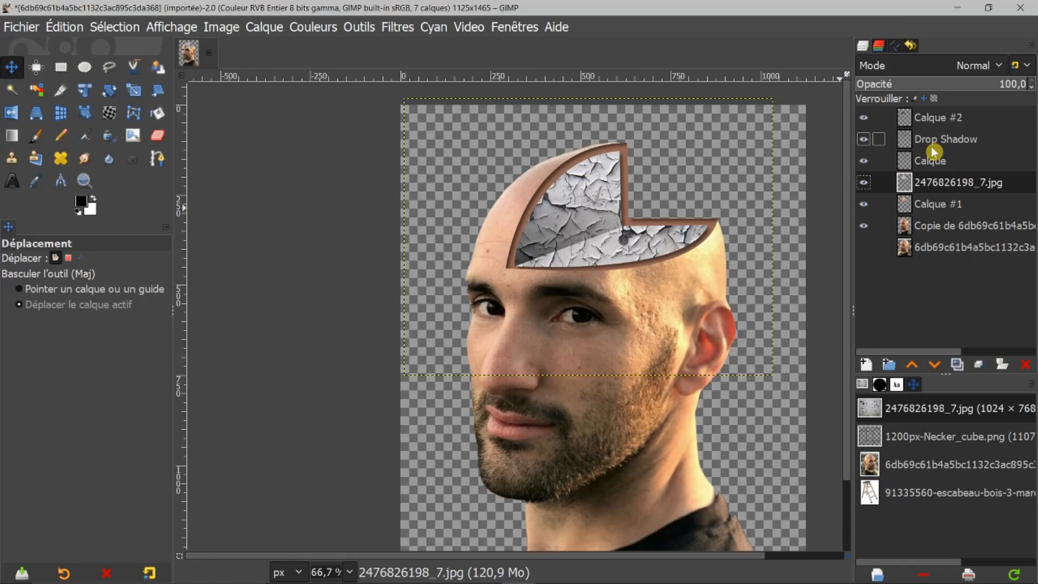
pyautogui.click(865, 119)
pyautogui.click(866, 119)
pyautogui.click(909, 181)
pyautogui.click(1003, 67)
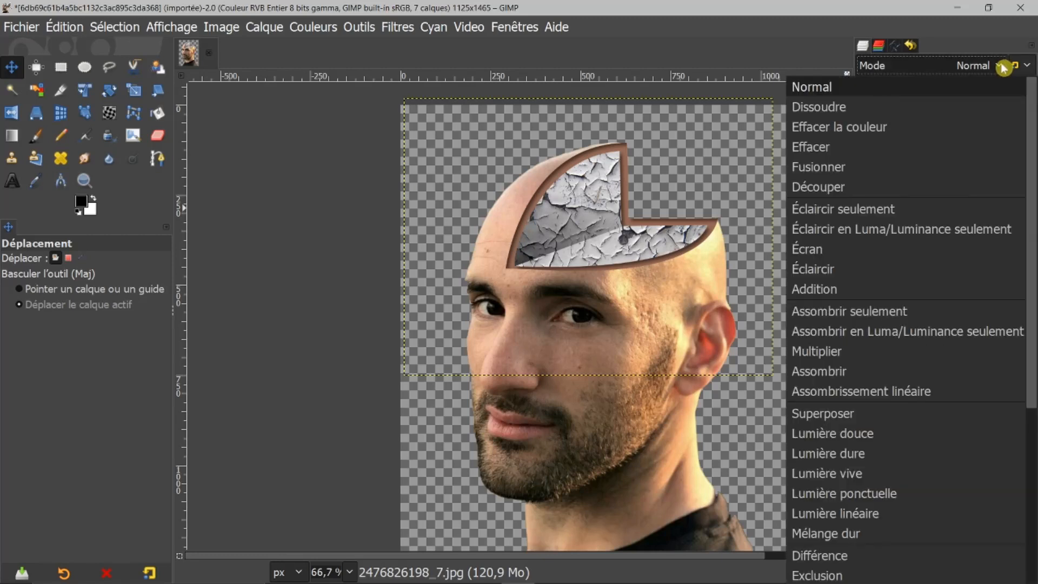
pyautogui.click(855, 356)
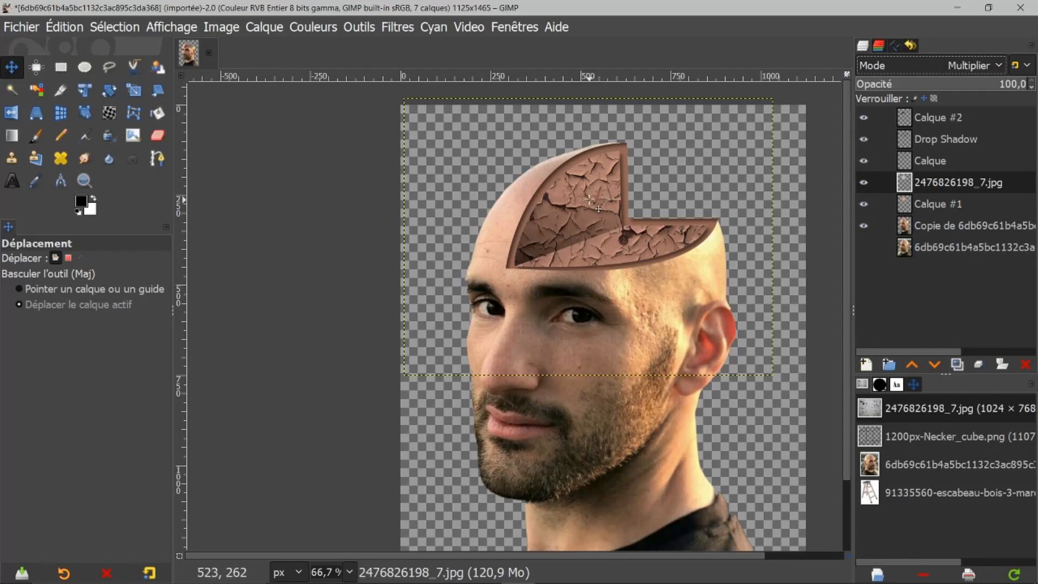
# Change the cracked-paint texture layer's blend mode to Valeur TSV
pyautogui.click(1000, 66)
pyautogui.scroll(-5, 919, 463)
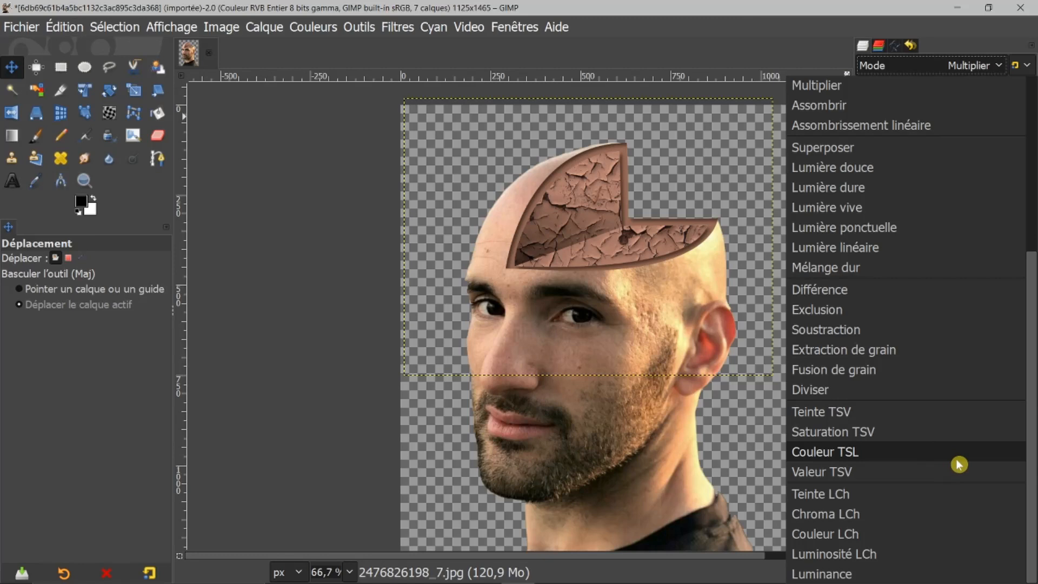
pyautogui.click(841, 475)
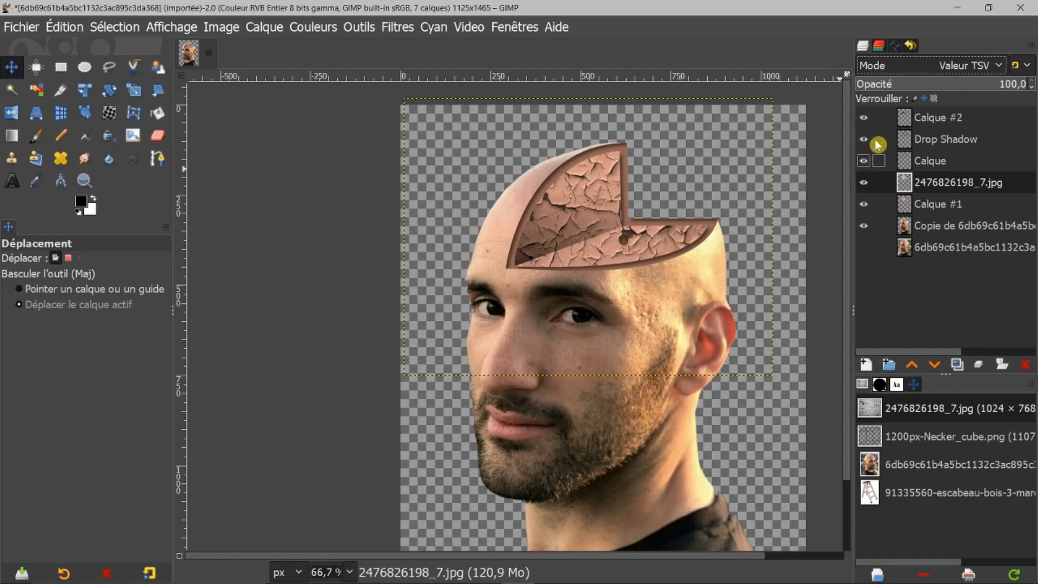
# Open the stepladder image 91335560-escabeau-bois-3-marches_1.jpg, delete its white background using a by-colour selection, and clear the selection
pyautogui.click(869, 493)
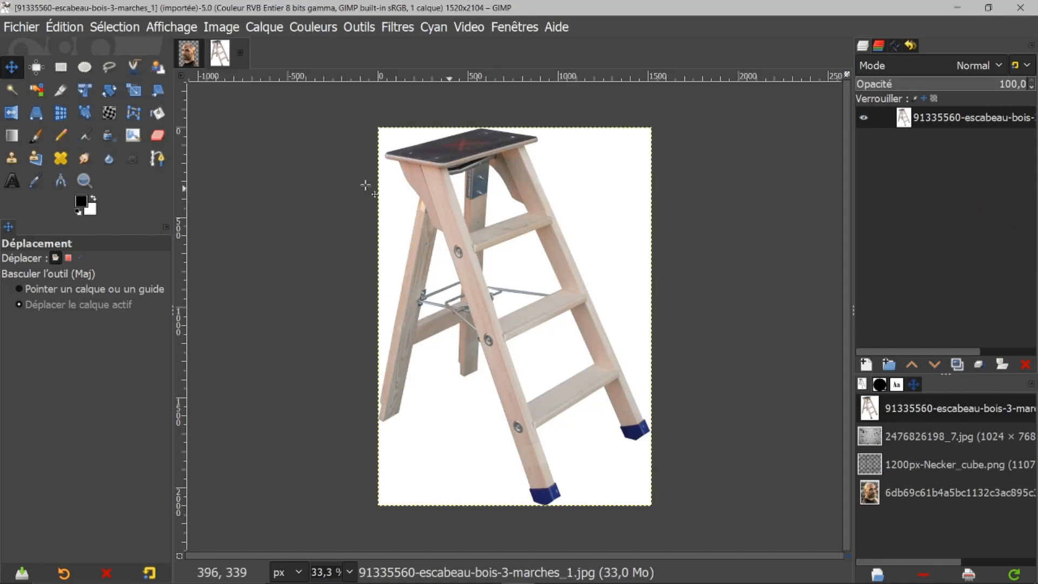
pyautogui.click(39, 96)
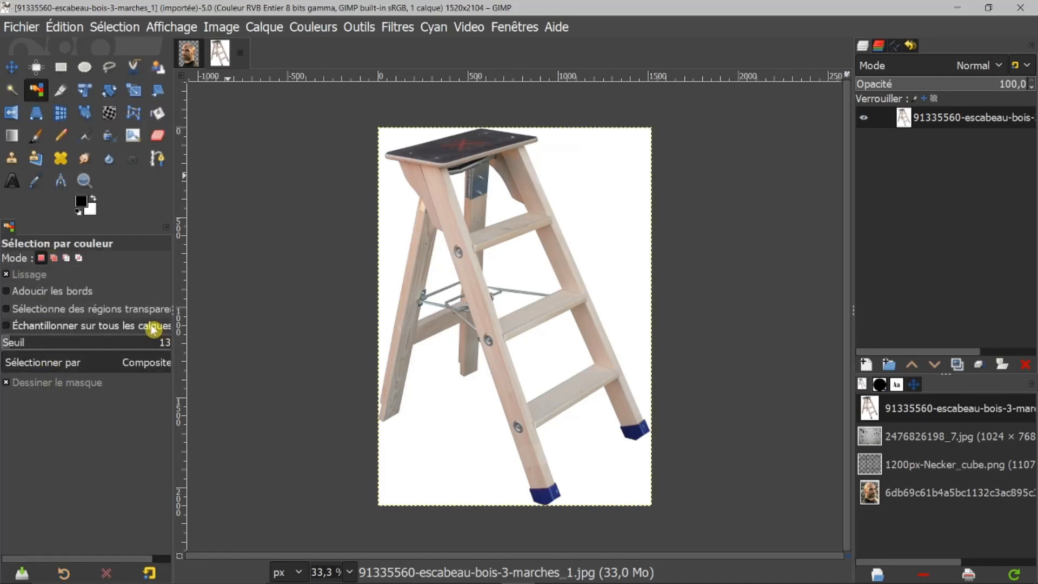
pyautogui.click(615, 173)
pyautogui.moveTo(616, 172); pyautogui.dragTo(620, 173)
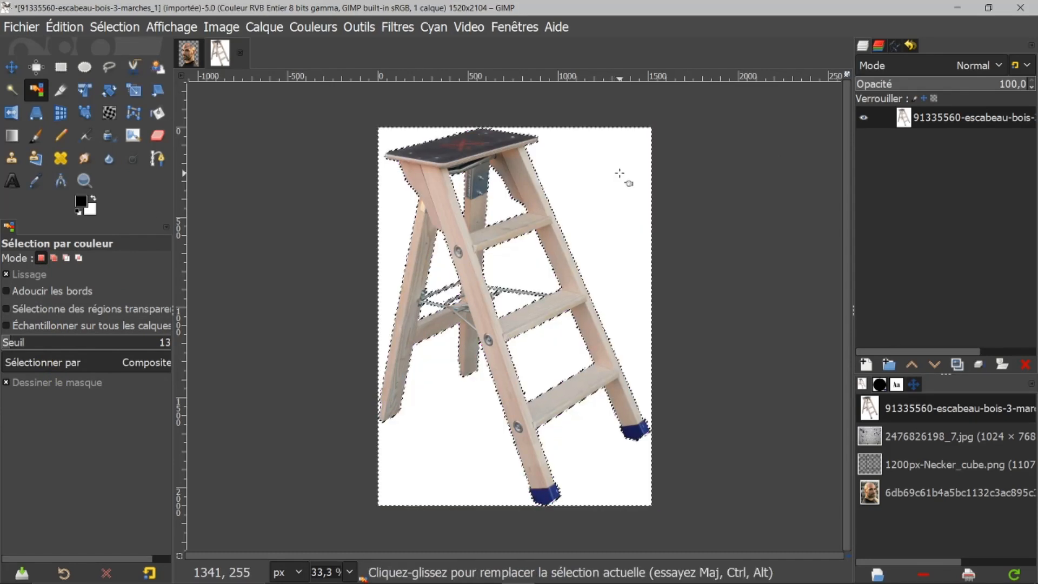
pyautogui.press('Delete')
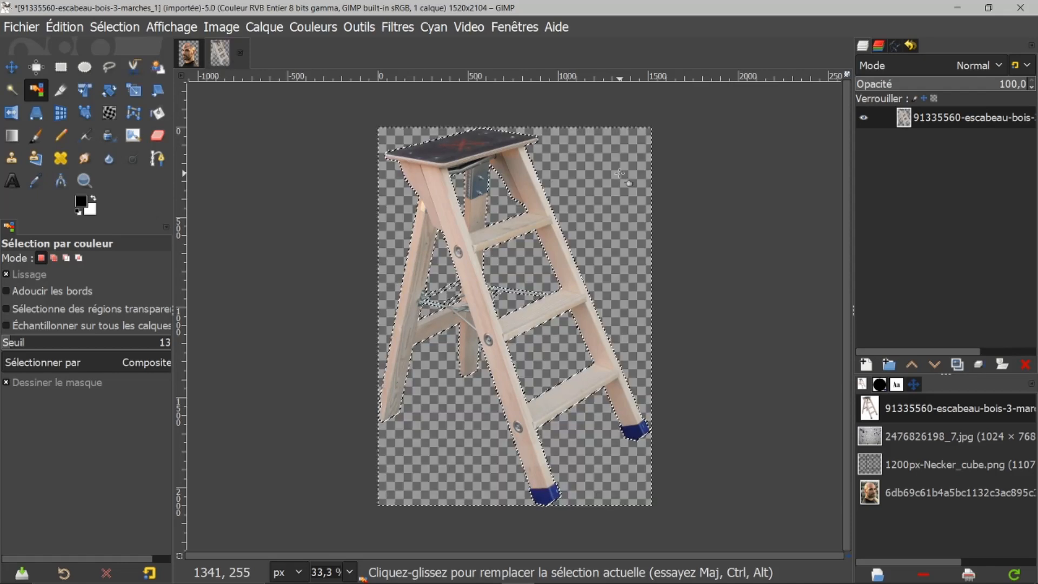
pyautogui.click(109, 34)
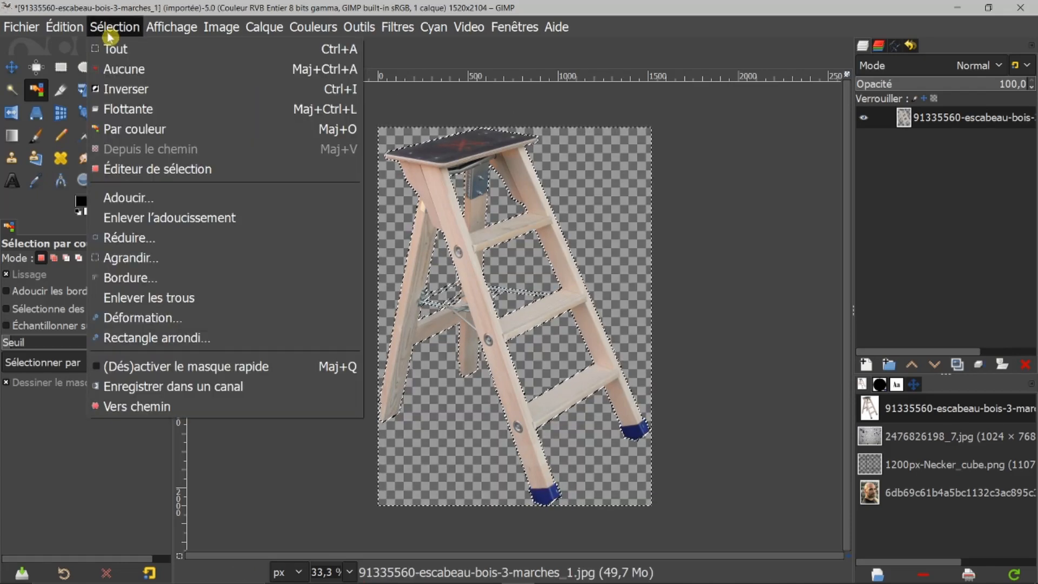
pyautogui.click(106, 71)
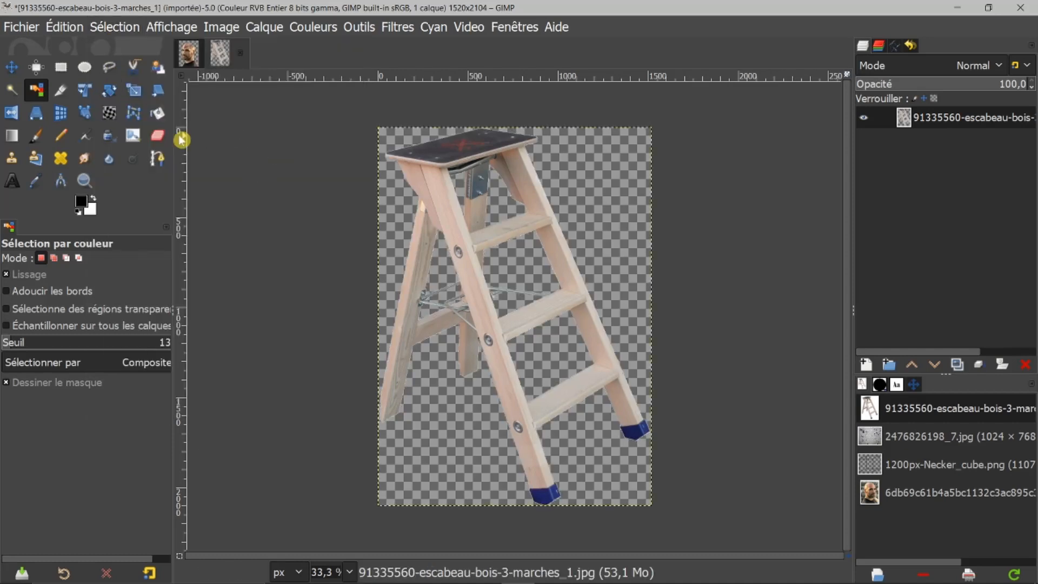
# Erase the stepladder's rear legs and metal braces with the 2. Hardness 100 brush at size 93, keeping the front steps
pyautogui.click(159, 138)
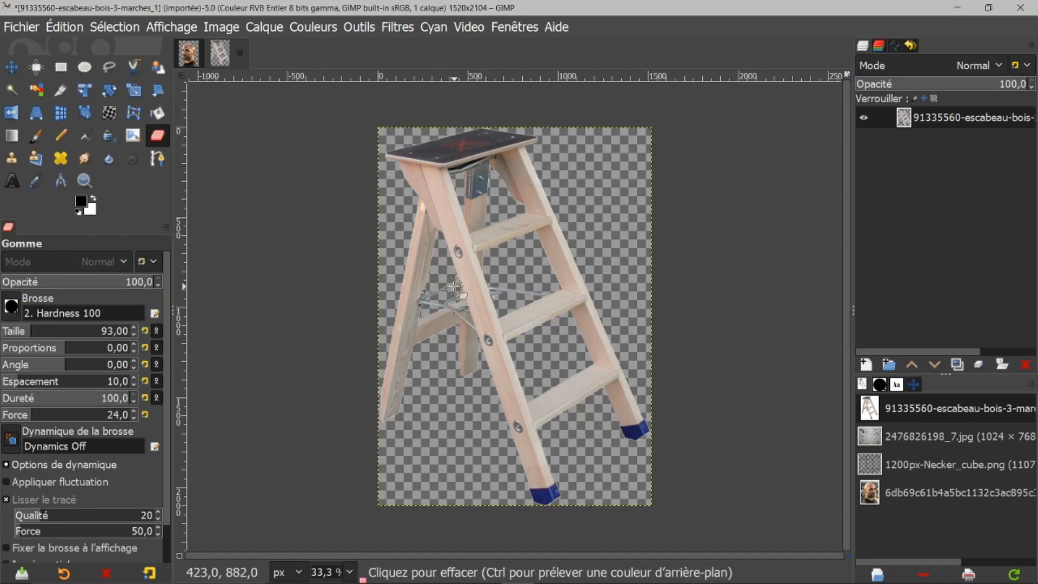
pyautogui.click(450, 286)
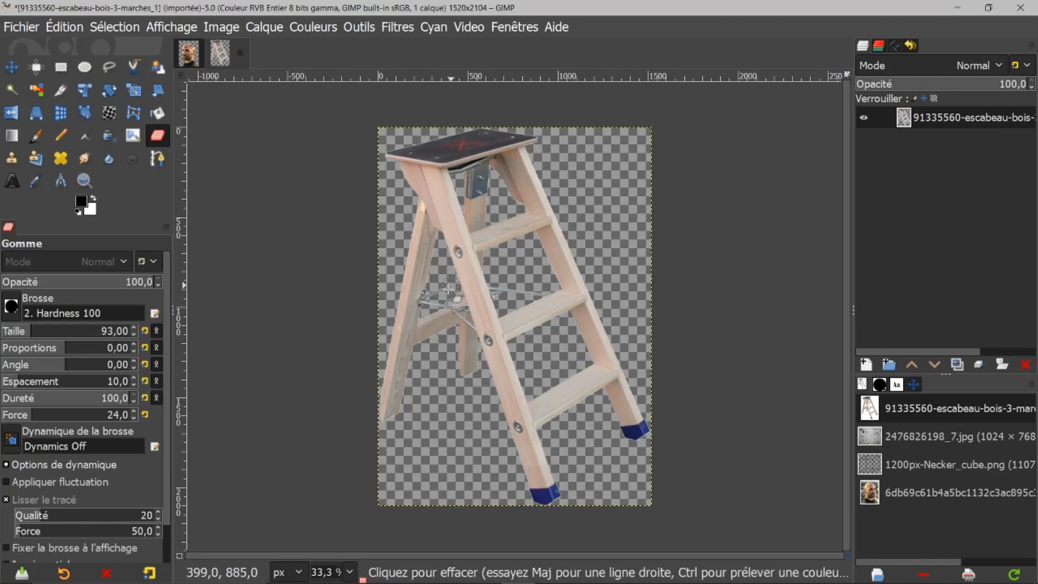
pyautogui.keyDown('shift'); pyautogui.click(492, 400); pyautogui.keyUp('shift')
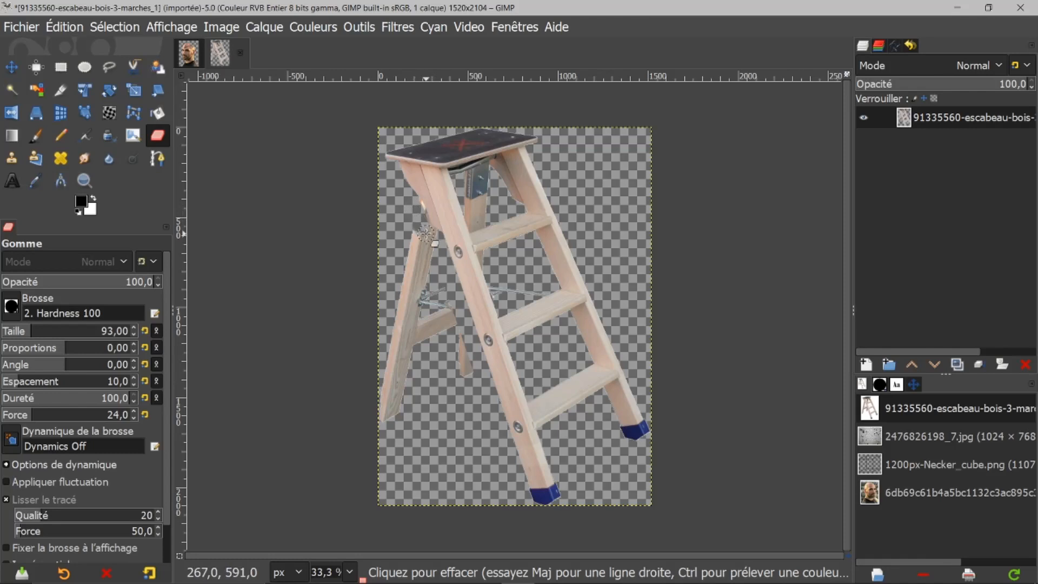
pyautogui.moveTo(432, 238)
pyautogui.mouseDown()
pyautogui.moveTo(411, 266)
pyautogui.moveTo(410, 239)
pyautogui.moveTo(417, 259)
pyautogui.moveTo(423, 253)
pyautogui.moveTo(425, 265)
pyautogui.moveTo(429, 254)
pyautogui.moveTo(403, 305)
pyautogui.moveTo(425, 279)
pyautogui.moveTo(397, 324)
pyautogui.mouseUp()
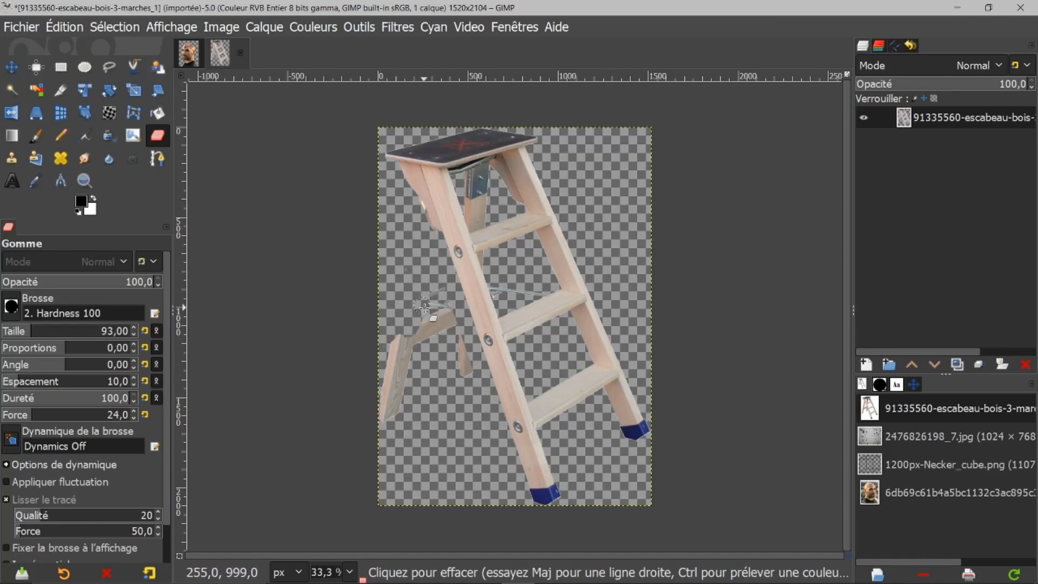
pyautogui.moveTo(446, 320)
pyautogui.mouseDown()
pyautogui.moveTo(457, 351)
pyautogui.moveTo(453, 316)
pyautogui.moveTo(452, 369)
pyautogui.moveTo(468, 366)
pyautogui.moveTo(466, 375)
pyautogui.moveTo(432, 340)
pyautogui.moveTo(435, 328)
pyautogui.moveTo(424, 350)
pyautogui.moveTo(435, 320)
pyautogui.moveTo(411, 350)
pyautogui.moveTo(411, 331)
pyautogui.moveTo(391, 366)
pyautogui.moveTo(408, 325)
pyautogui.moveTo(389, 390)
pyautogui.moveTo(413, 363)
pyautogui.moveTo(388, 431)
pyautogui.moveTo(394, 396)
pyautogui.mouseUp()
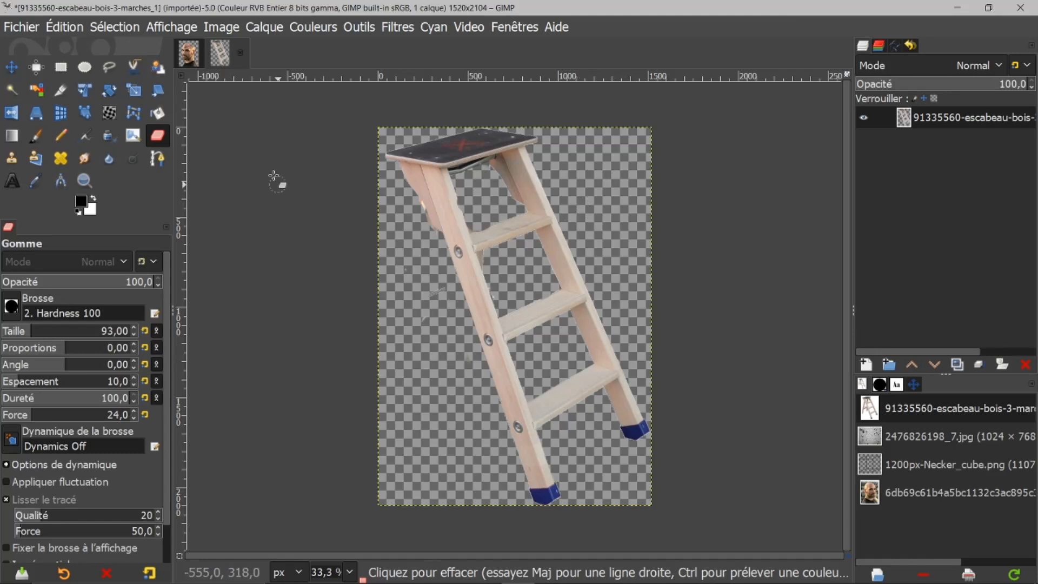
# Add the stepladder cut-out to the portrait montage as a new layer on top of the stack
pyautogui.moveTo(221, 53); pyautogui.dragTo(914, 114)
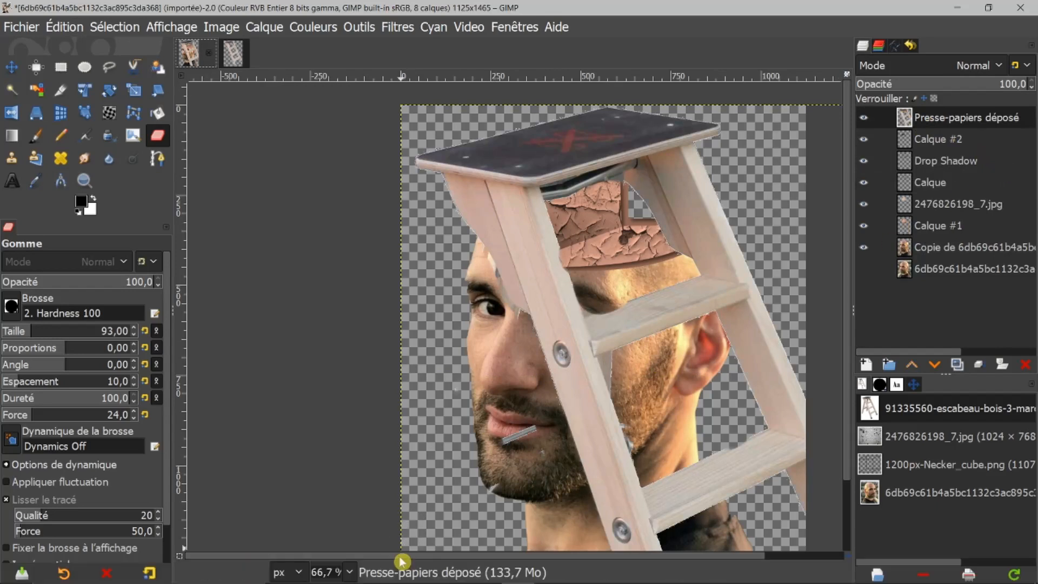
pyautogui.hscroll(3, 397, 556)
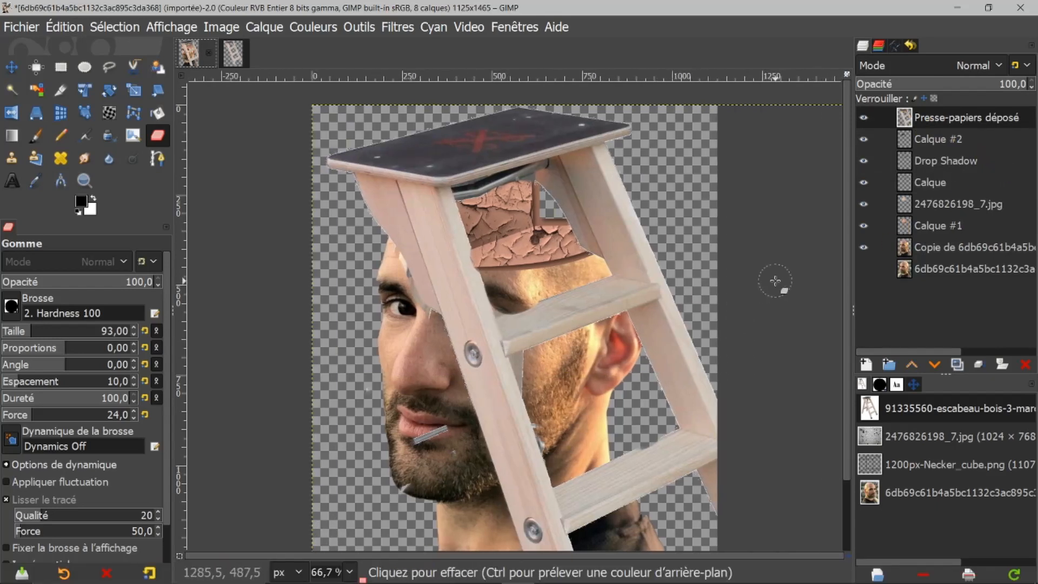
pyautogui.scroll(-2, 847, 246)
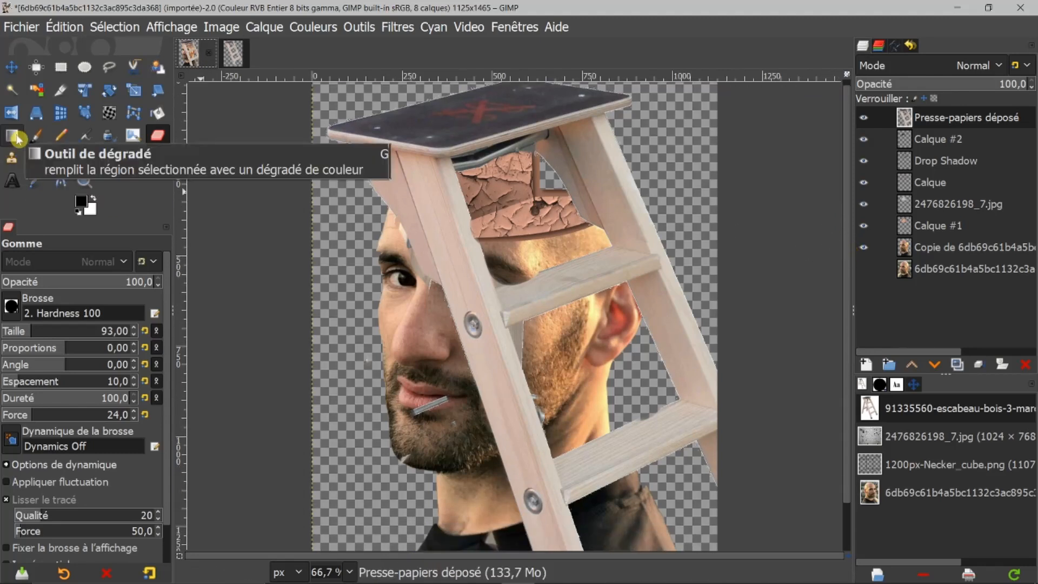
# Scale the stepladder layer proportionally down to 141 × 195 px and position it over the head opening
pyautogui.click(137, 94)
pyautogui.click(435, 192)
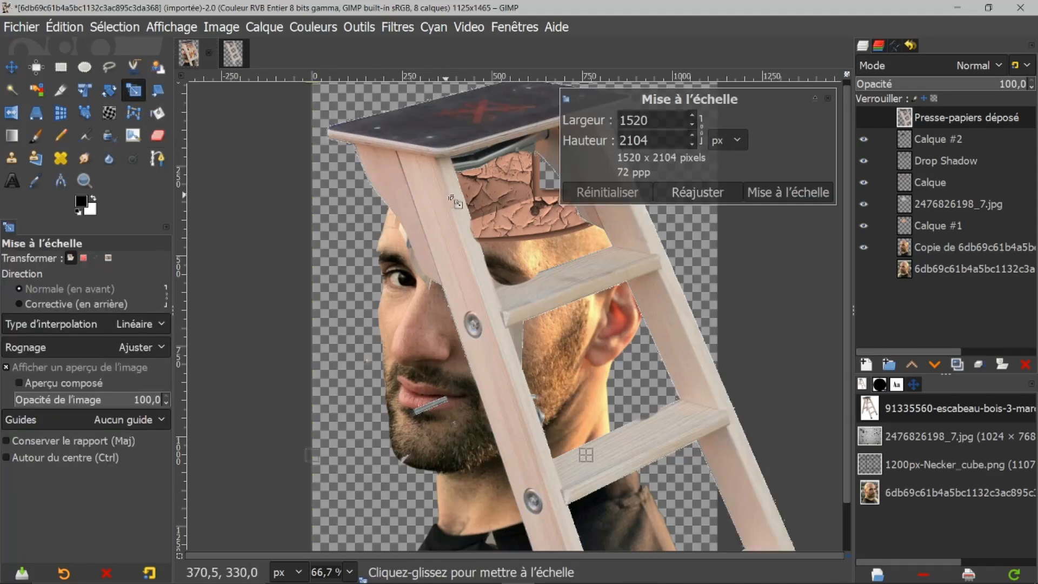
pyautogui.scroll(-2, 568, 289)
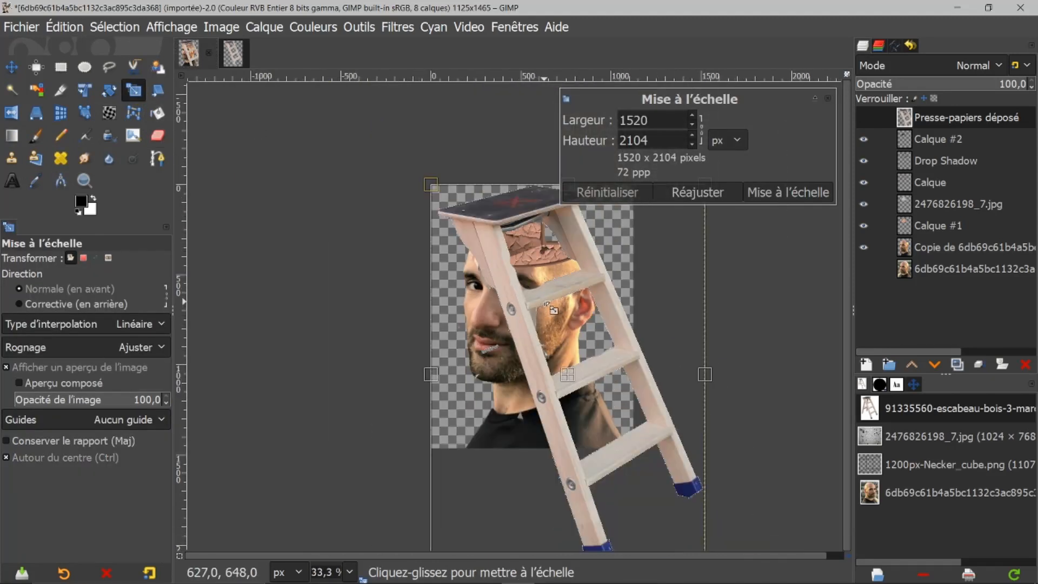
pyautogui.click(703, 135)
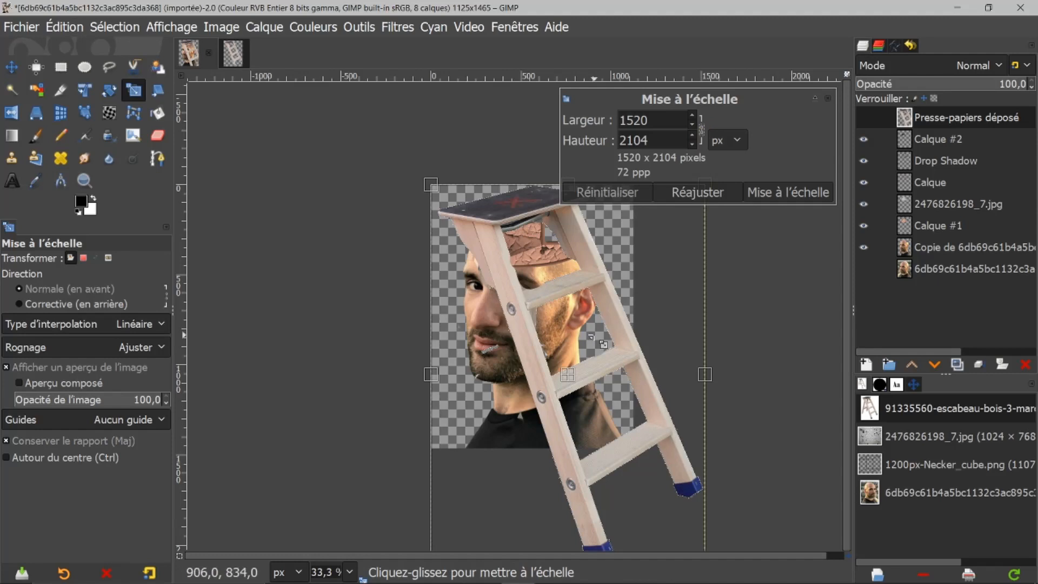
pyautogui.moveTo(431, 186); pyautogui.dragTo(618, 444)
pyautogui.moveTo(674, 515); pyautogui.dragTo(530, 246)
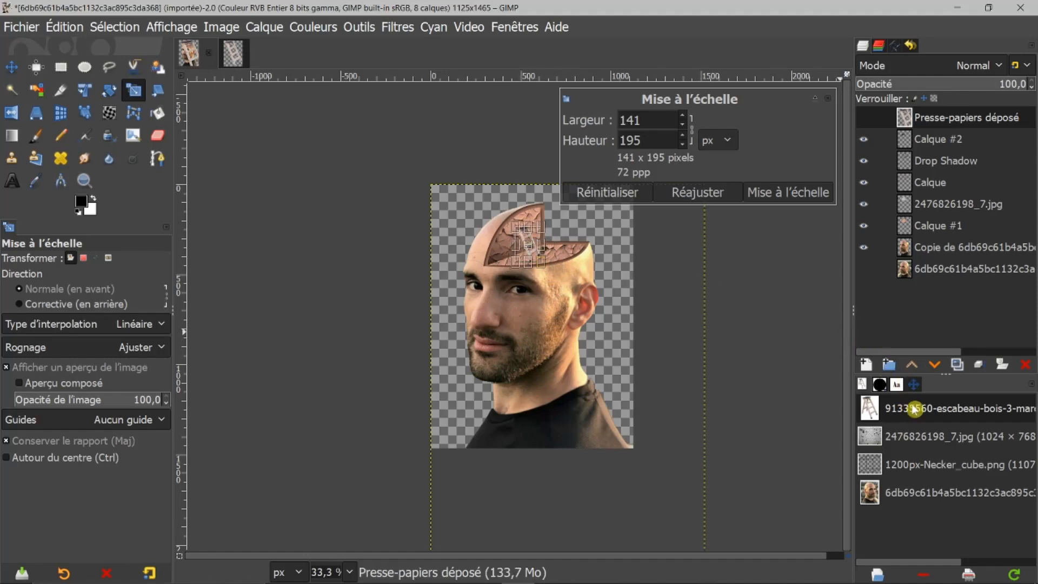
# Dock the Navigation dialog among the lower dialogs and fit the whole image in the window
pyautogui.click(914, 387)
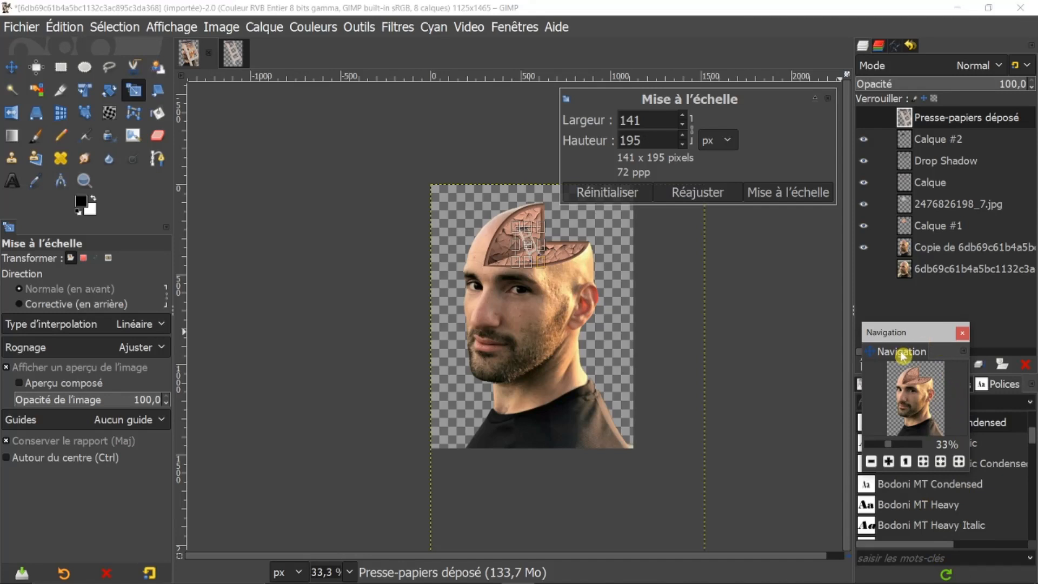
pyautogui.moveTo(919, 350); pyautogui.dragTo(988, 433)
pyautogui.click(956, 571)
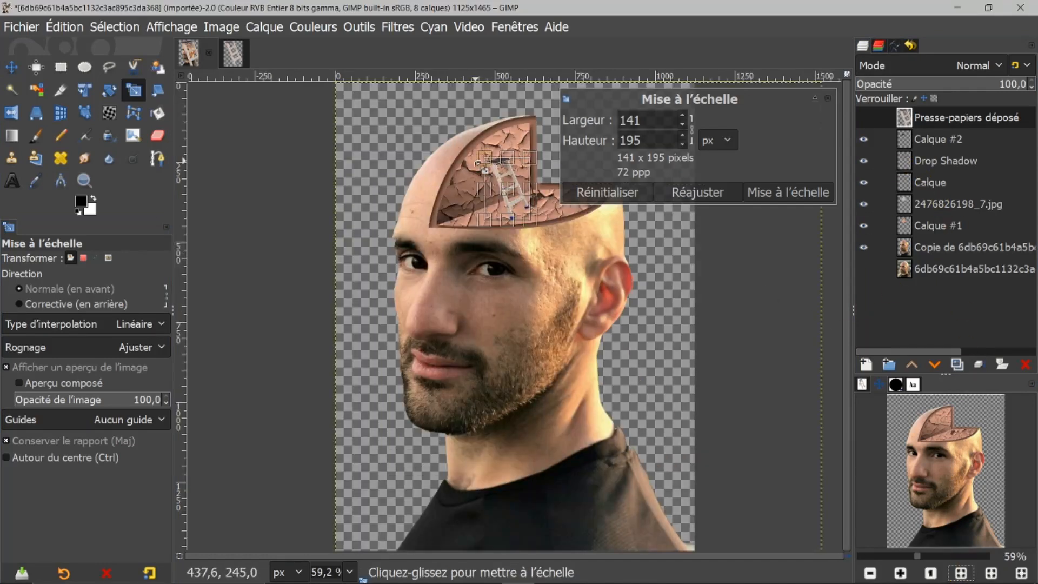
# Enlarge the stepladder to 155 × 215 px, apply the scaling, and move it onto the floor of the head opening
pyautogui.scroll(2, 484, 165)
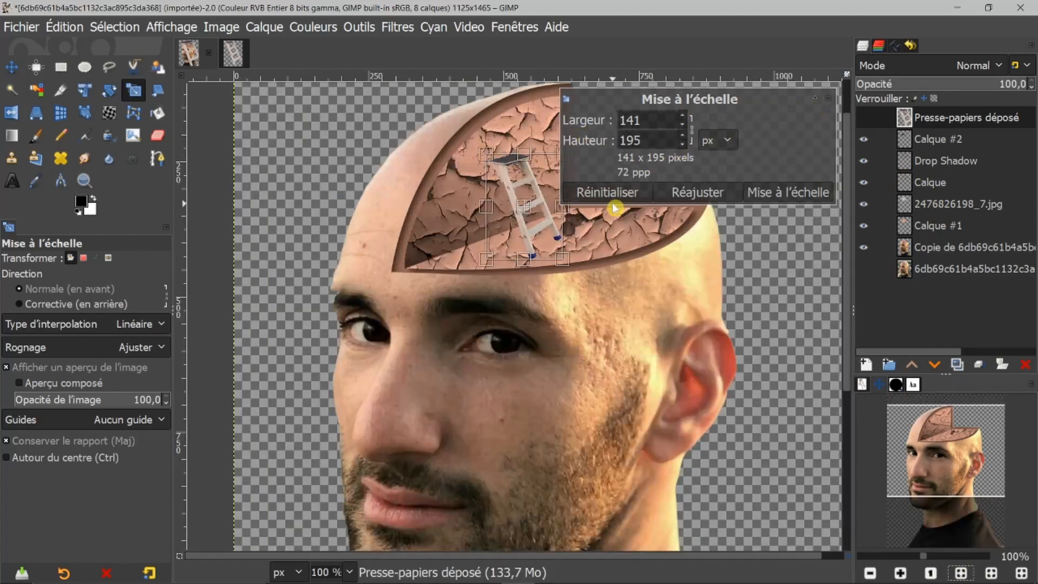
pyautogui.moveTo(485, 271); pyautogui.dragTo(470, 277)
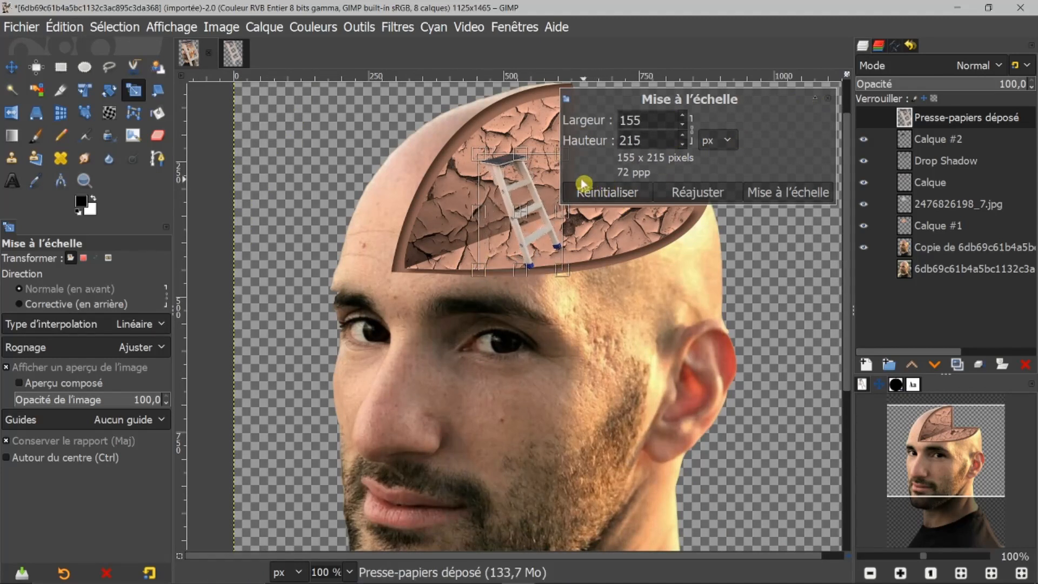
pyautogui.moveTo(530, 221); pyautogui.dragTo(550, 203)
pyautogui.click(809, 195)
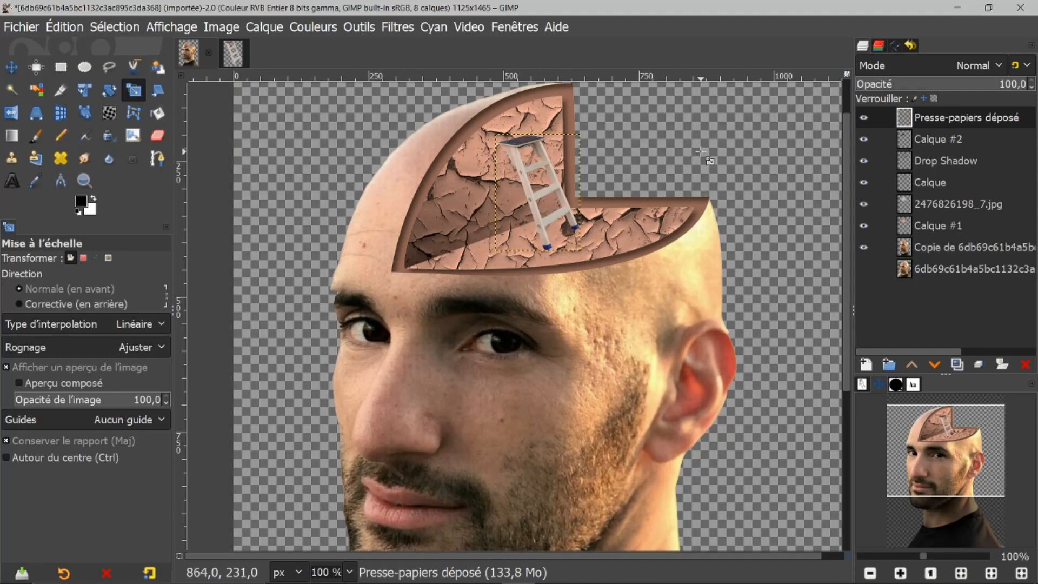
pyautogui.click(11, 67)
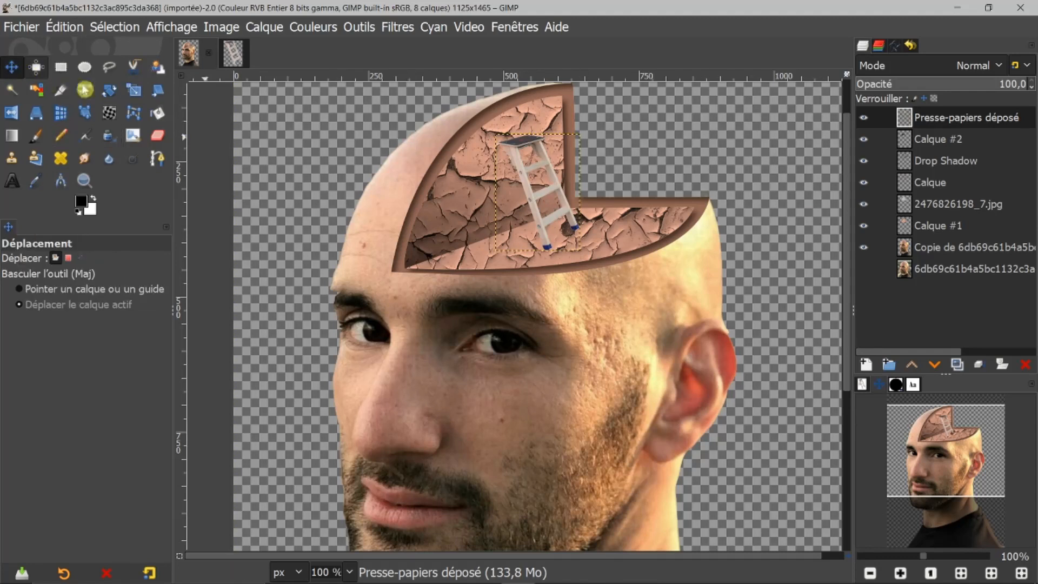
pyautogui.moveTo(528, 181); pyautogui.dragTo(507, 185)
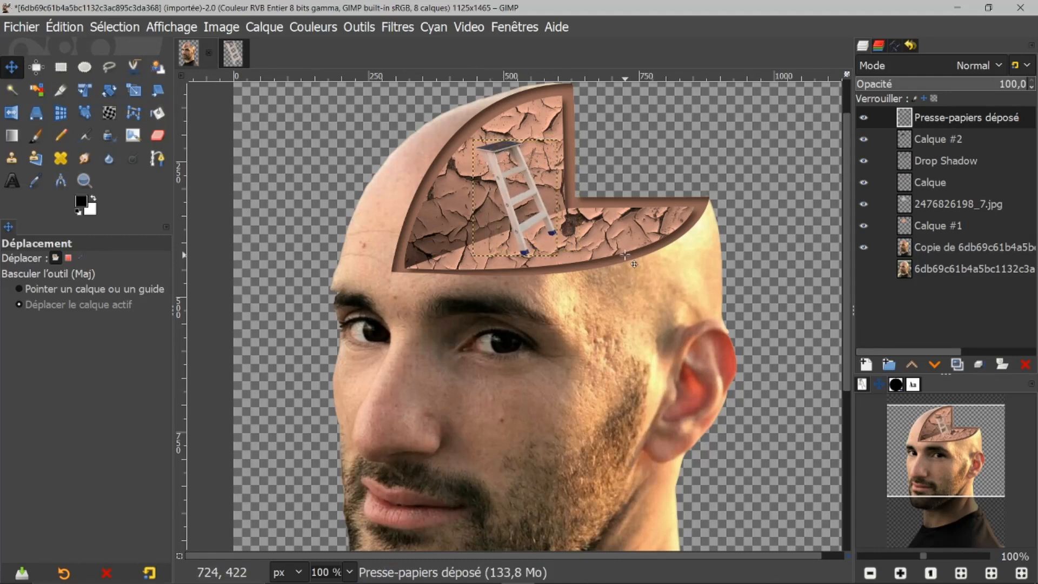
pyautogui.click(865, 183)
pyautogui.click(866, 226)
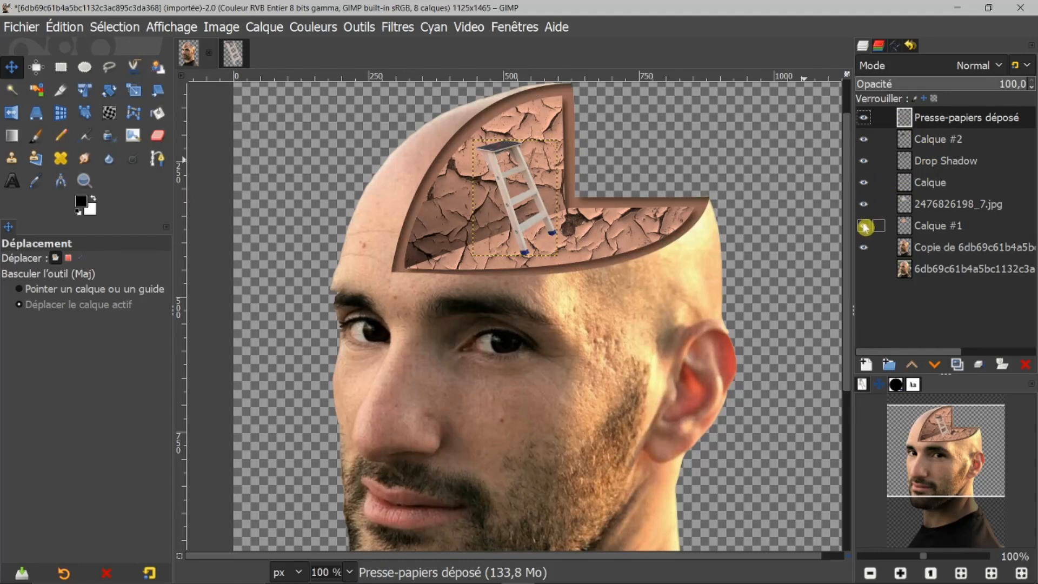
pyautogui.click(864, 226)
pyautogui.click(864, 205)
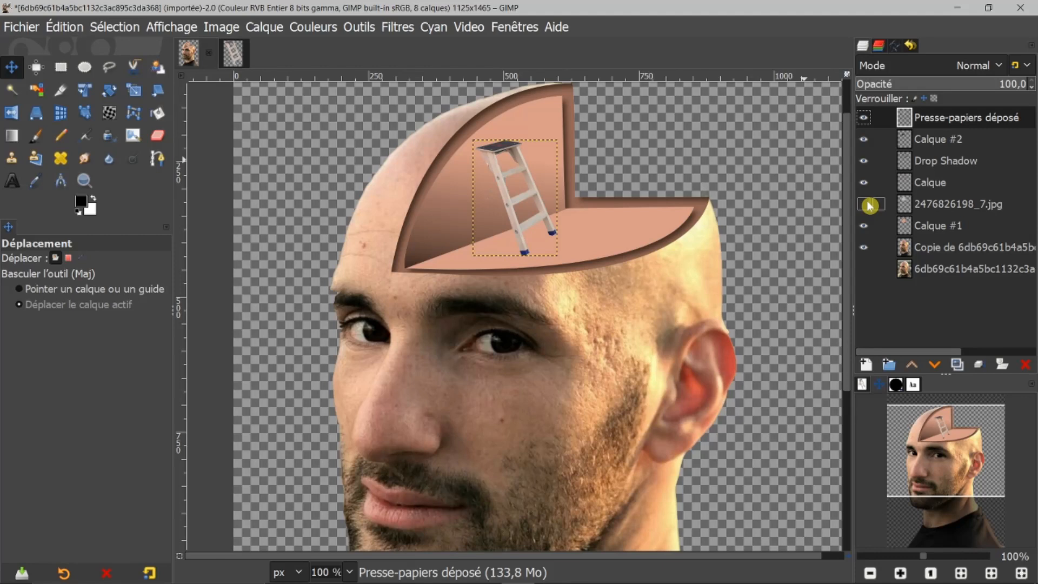
pyautogui.click(869, 206)
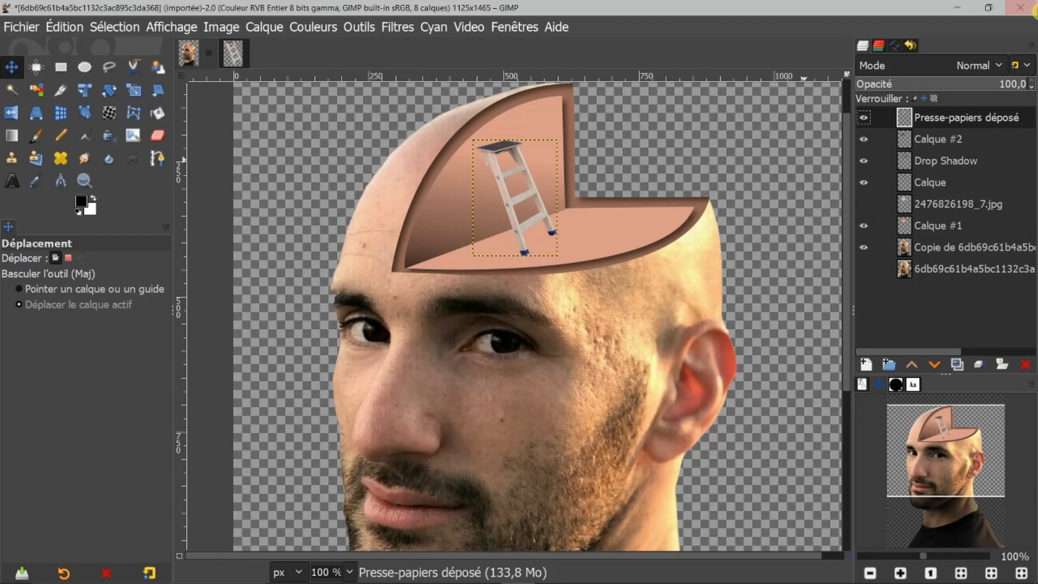
# Select the stepladder's outline from the alpha of Presse-papiers déposé and add a new transparent layer of 1125 × 1465 px
pyautogui.click(866, 117)
pyautogui.click(865, 117)
pyautogui.rightClick(907, 126)
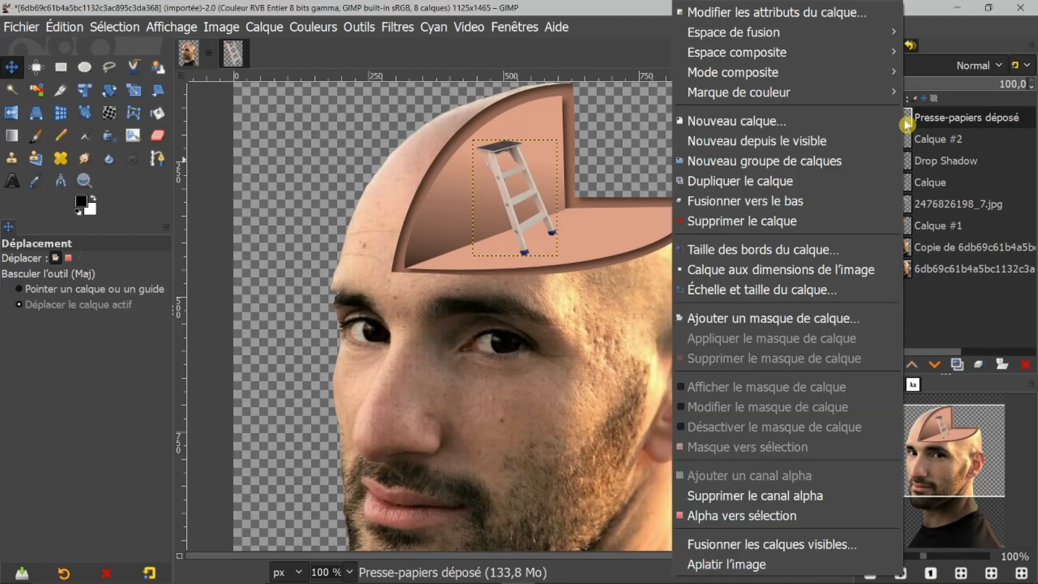
pyautogui.click(738, 517)
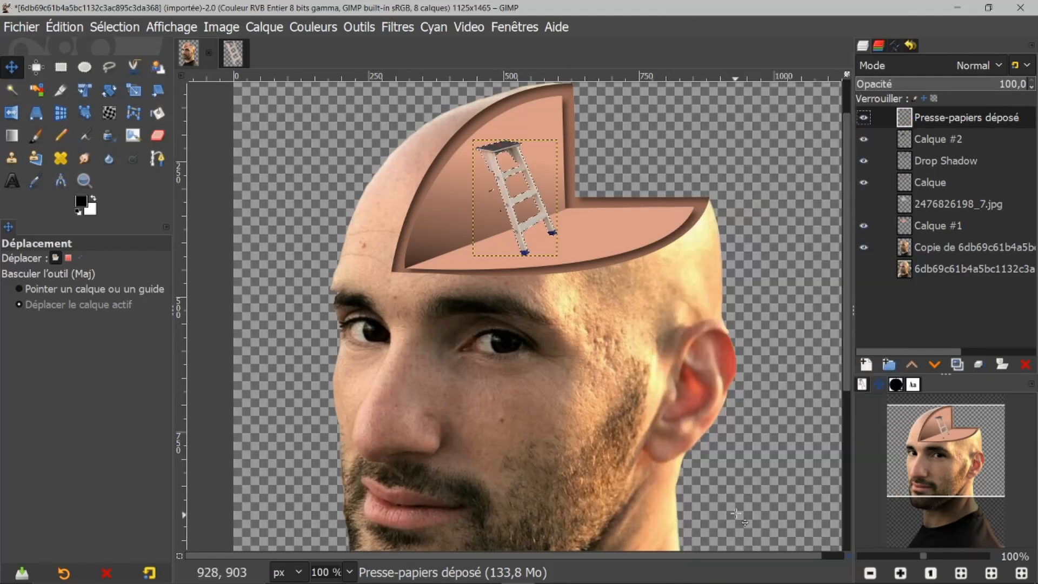
pyautogui.click(866, 370)
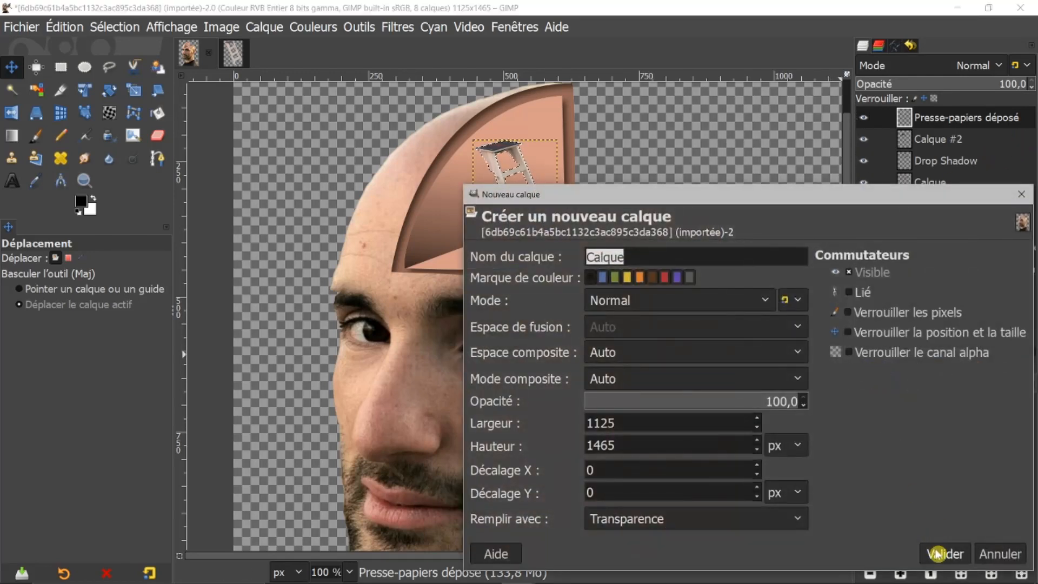
pyautogui.click(937, 553)
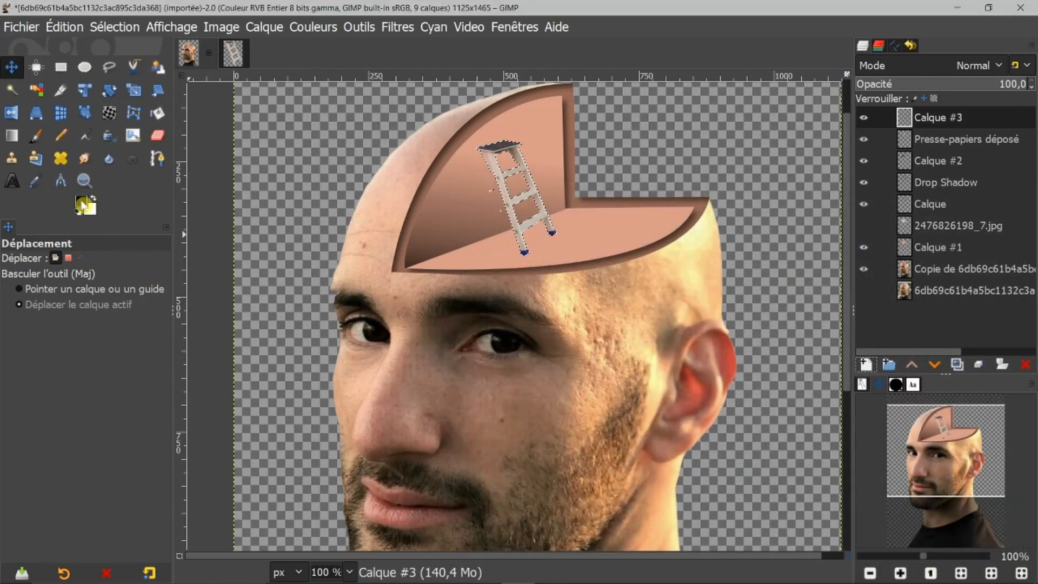
# Fill the stepladder selection with black on Calque #3, deselect, and place that layer directly beneath the stepladder layer
pyautogui.moveTo(84, 206); pyautogui.dragTo(507, 197)
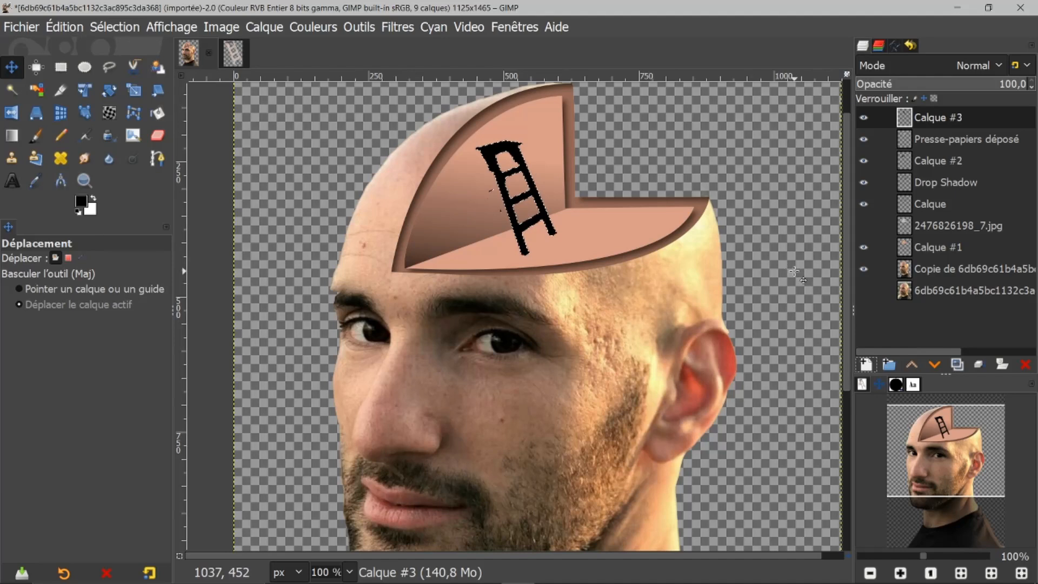
pyautogui.click(124, 28)
pyautogui.click(115, 67)
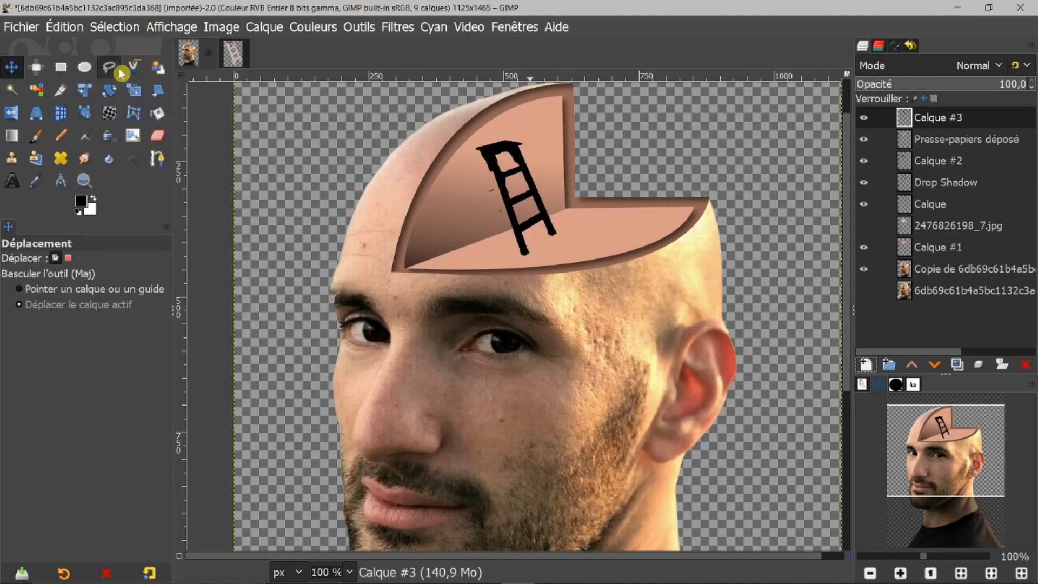
pyautogui.click(865, 139)
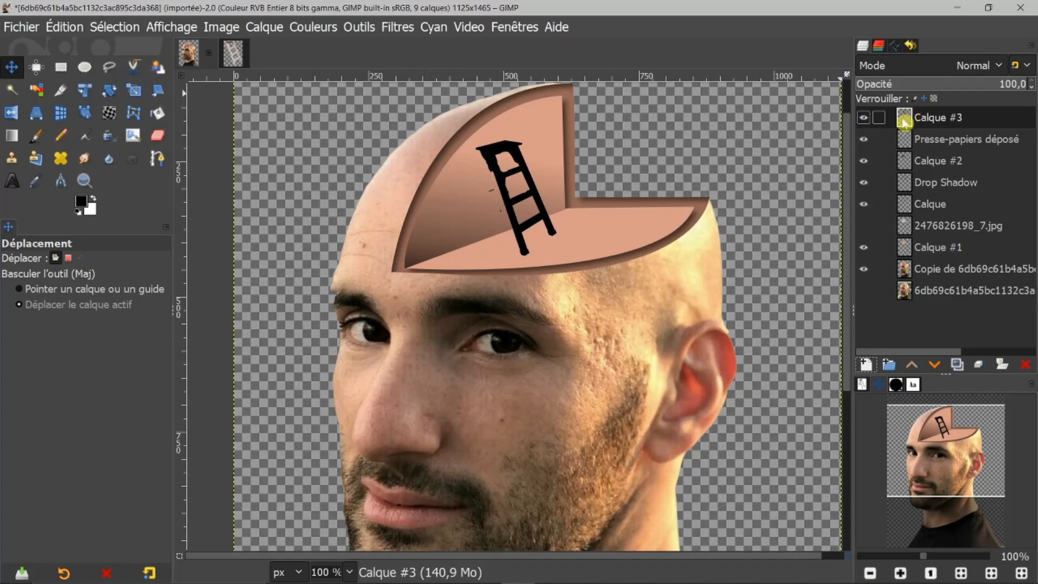
pyautogui.moveTo(905, 121); pyautogui.dragTo(936, 153)
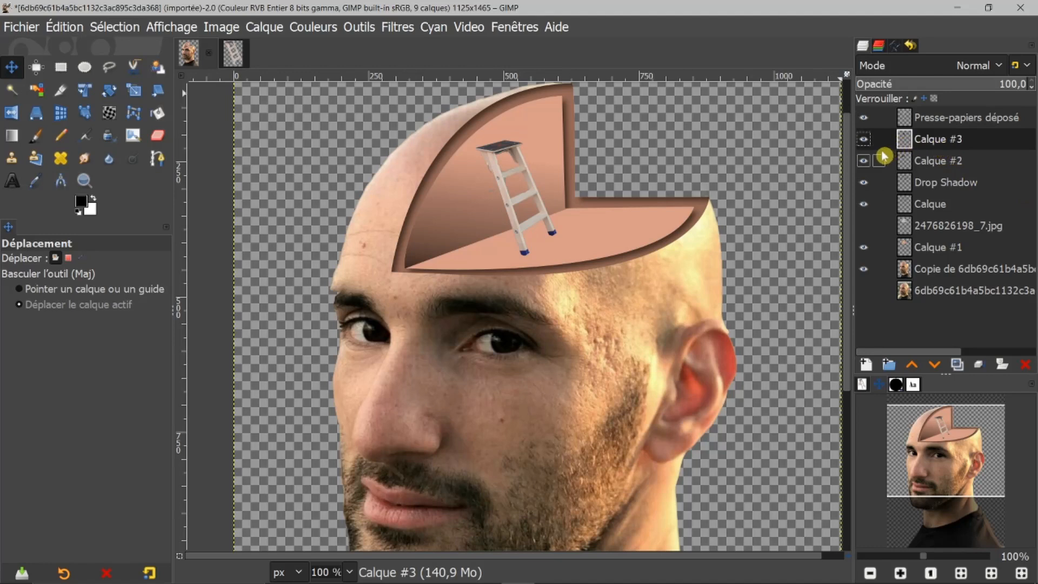
pyautogui.click(82, 90)
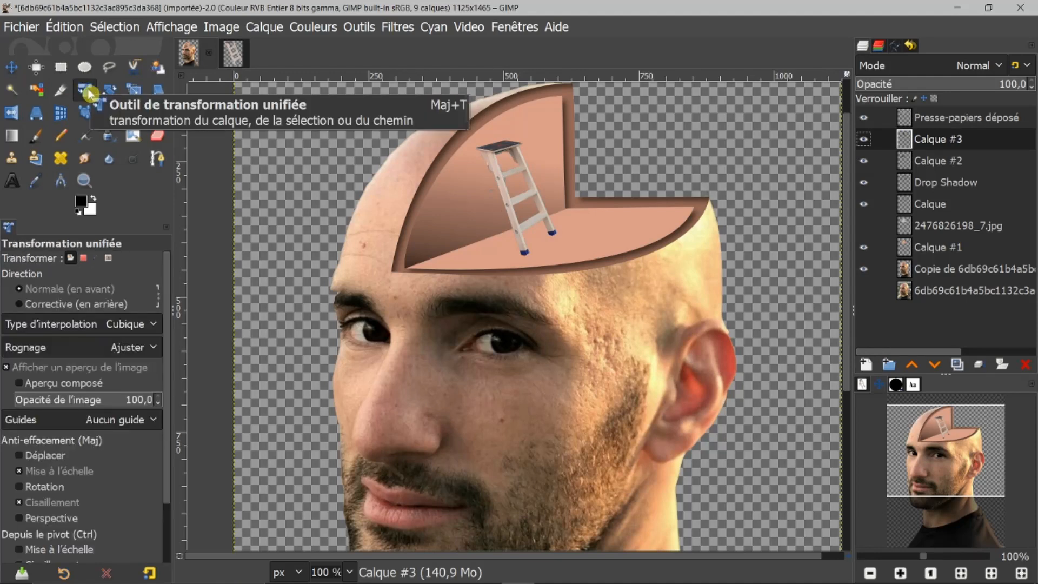
pyautogui.click(511, 203)
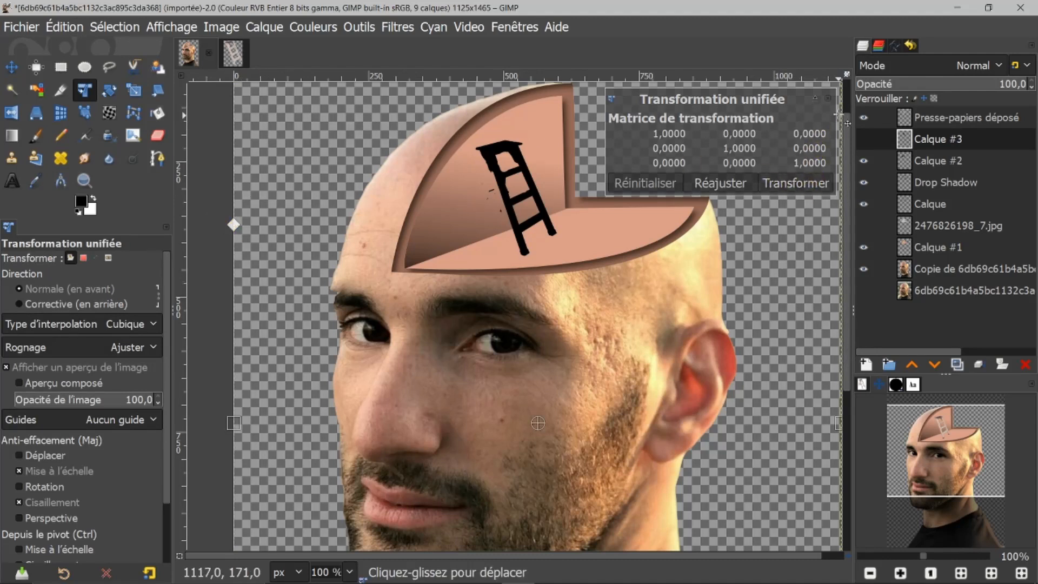
pyautogui.click(832, 99)
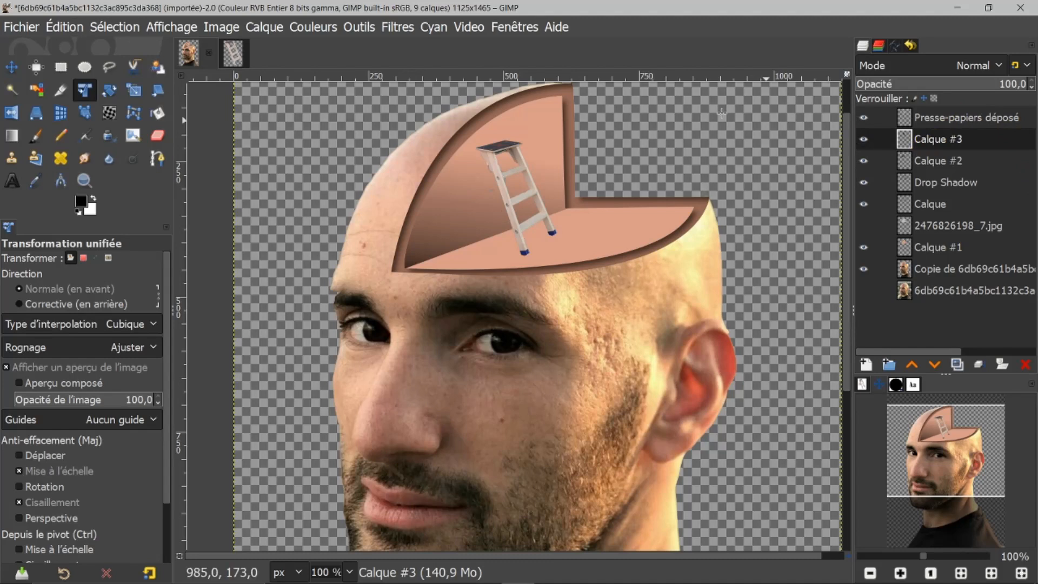
# Crop Calque #3 to its content and shear, shrink and distort the black silhouette leftward from the stepladder with a Unified Transform
pyautogui.click(269, 30)
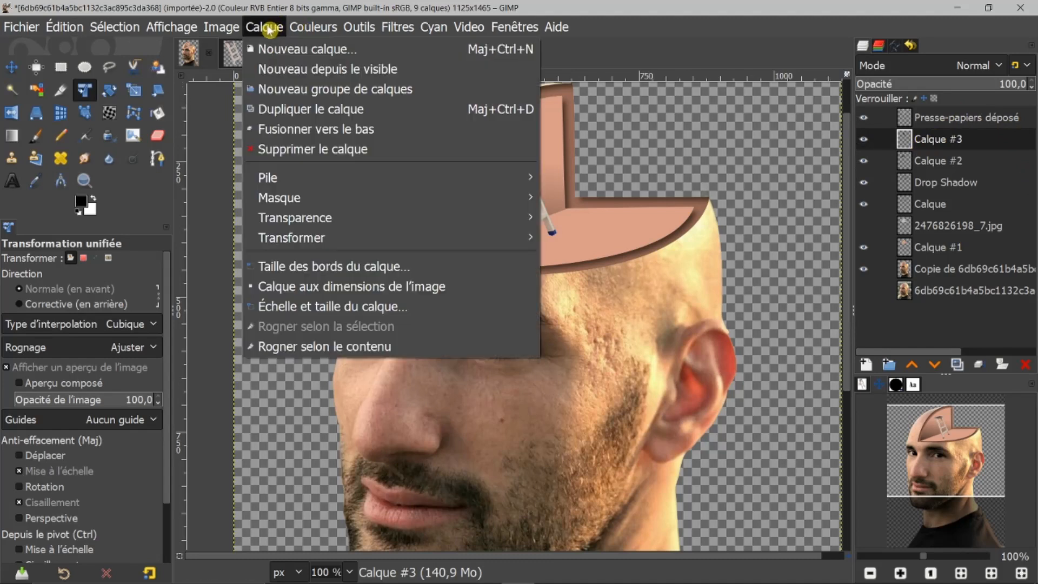
pyautogui.click(274, 348)
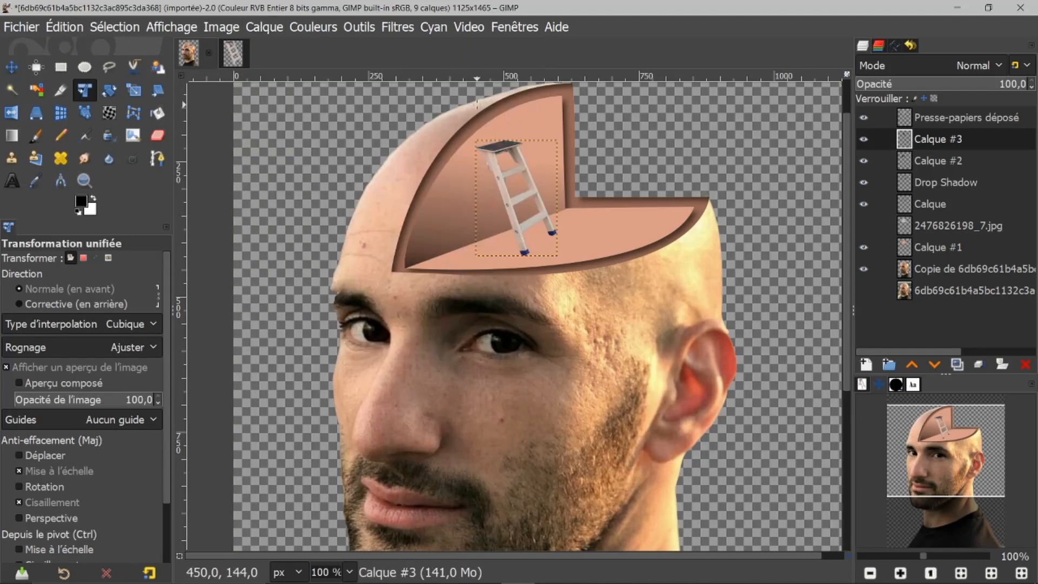
pyautogui.click(499, 165)
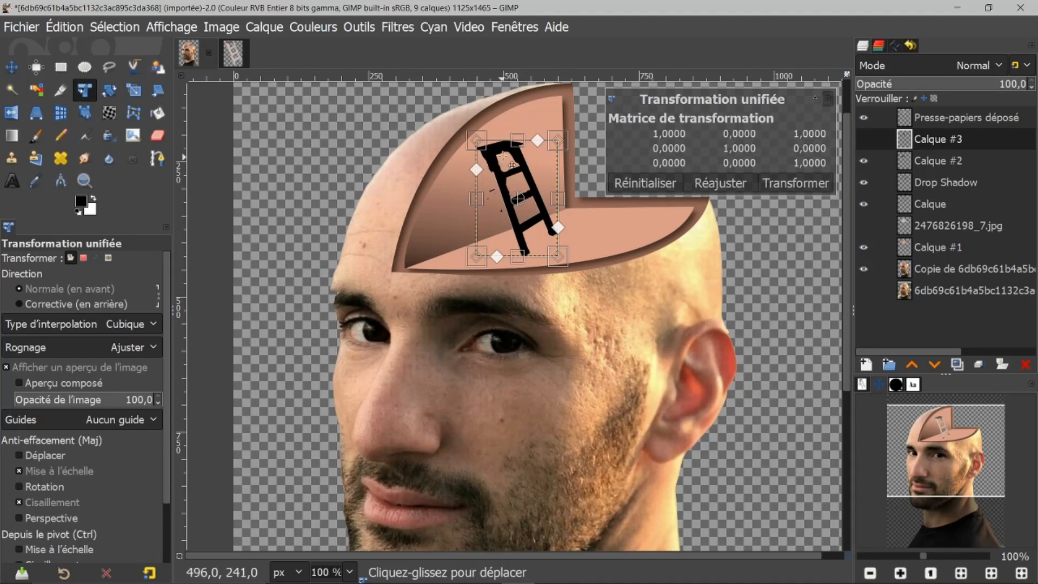
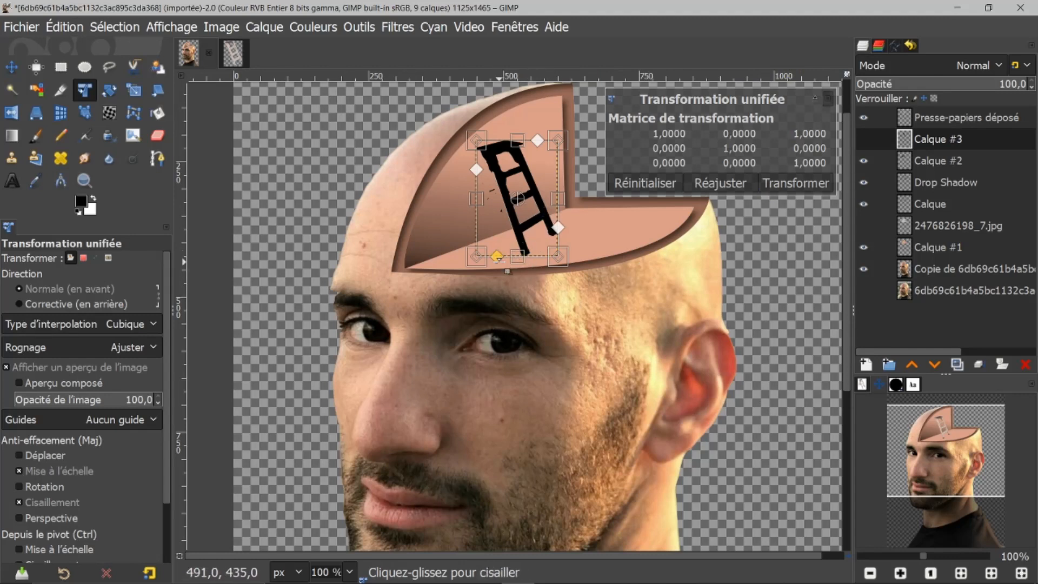
pyautogui.moveTo(502, 269); pyautogui.dragTo(454, 257)
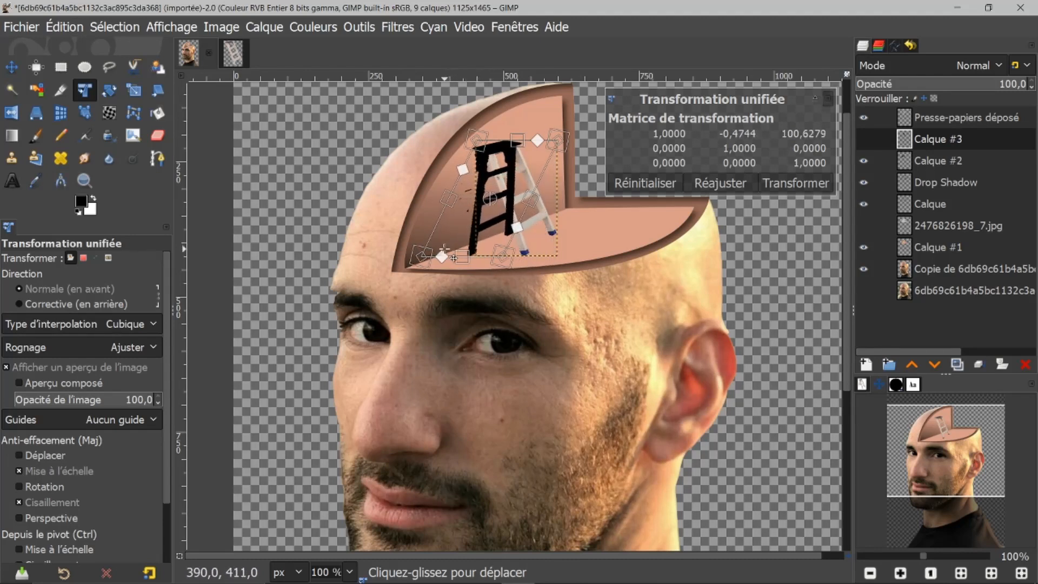
pyautogui.moveTo(454, 200); pyautogui.dragTo(462, 190)
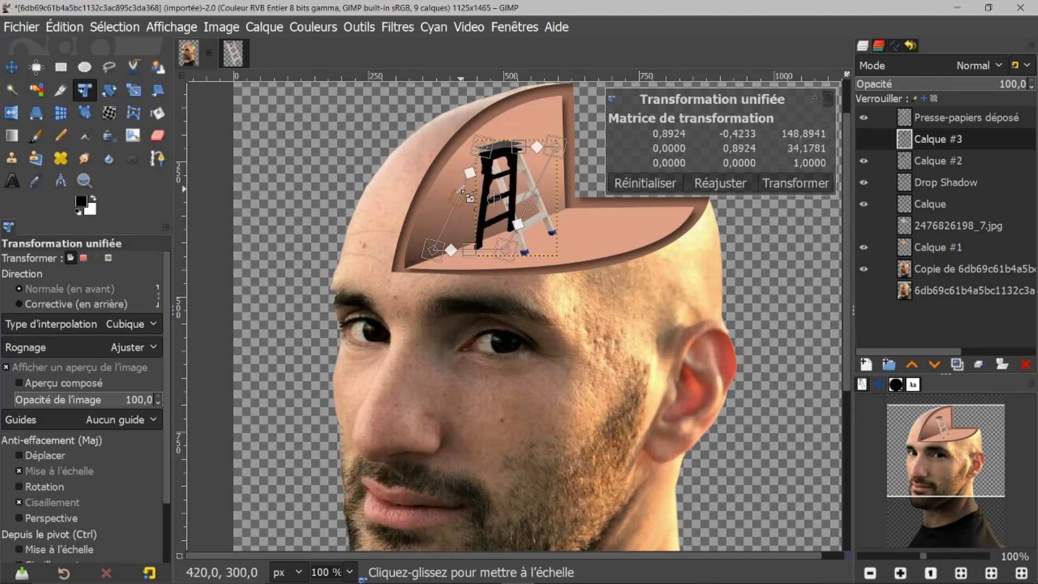
pyautogui.moveTo(454, 249); pyautogui.dragTo(447, 243)
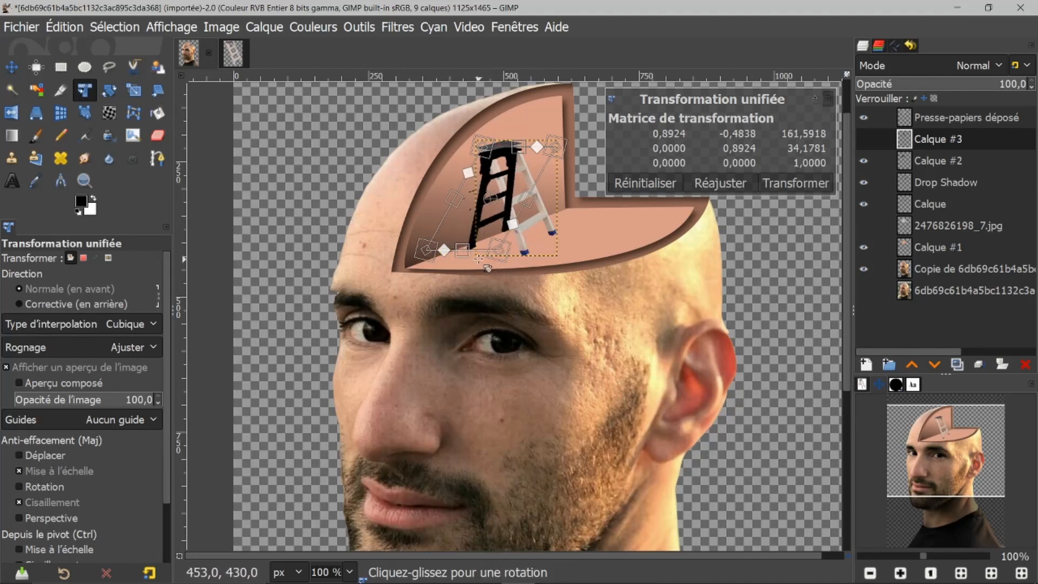
pyautogui.moveTo(542, 153); pyautogui.dragTo(516, 147)
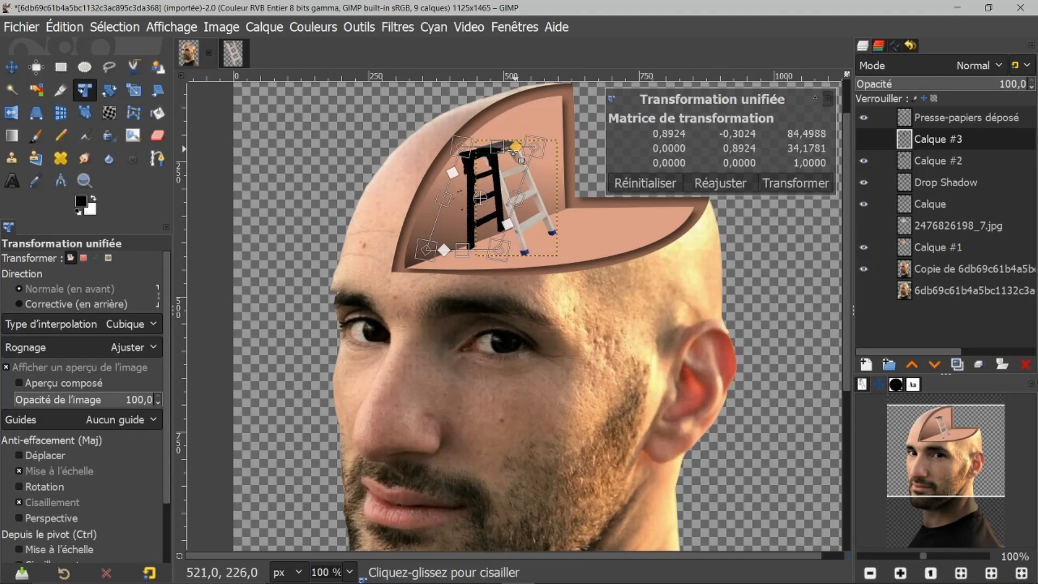
pyautogui.moveTo(440, 252)
pyautogui.mouseDown()
pyautogui.moveTo(442, 241)
pyautogui.moveTo(430, 247)
pyautogui.moveTo(442, 241)
pyautogui.mouseUp()
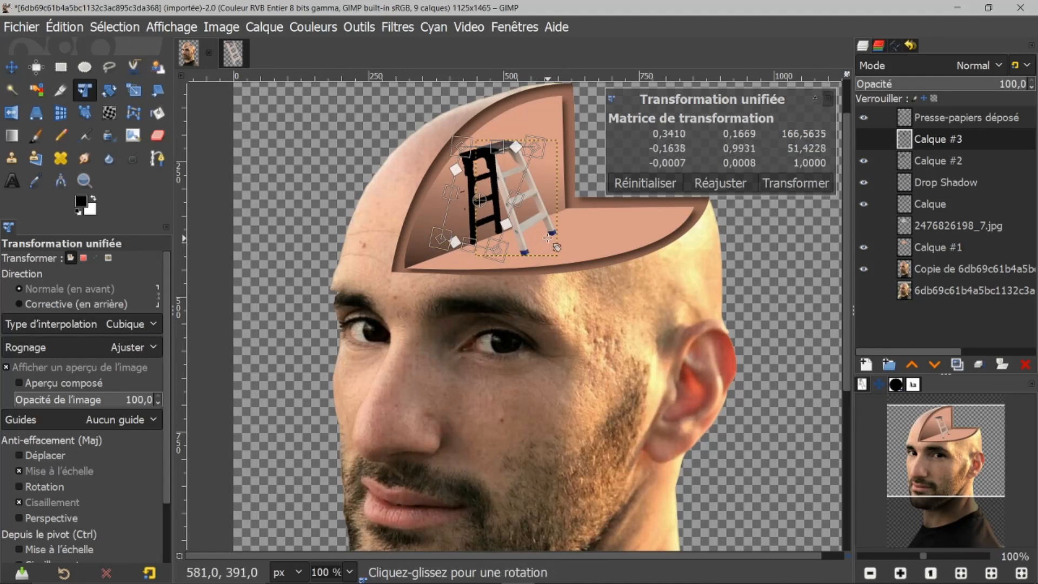
pyautogui.click(779, 186)
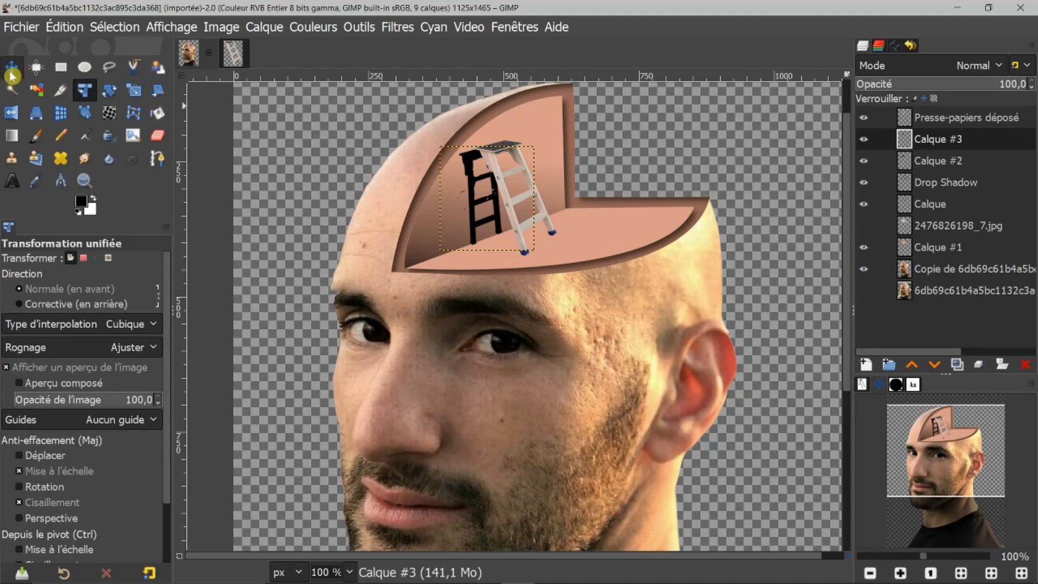
# Move the black silhouette behind the stepladder's top and scale it without keeping proportions to 174 × 250 px
pyautogui.click(12, 68)
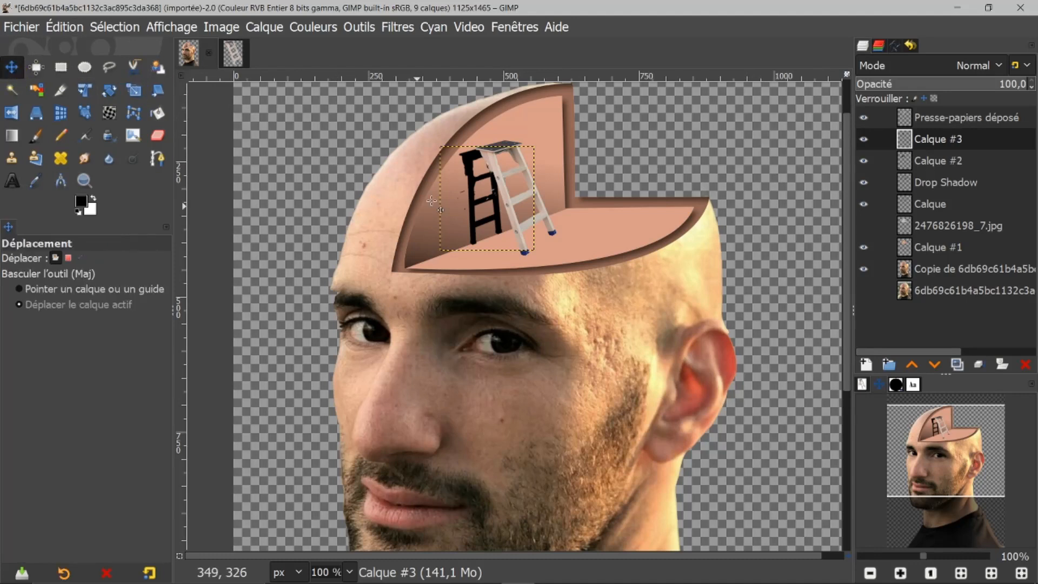
pyautogui.moveTo(479, 195); pyautogui.dragTo(492, 191)
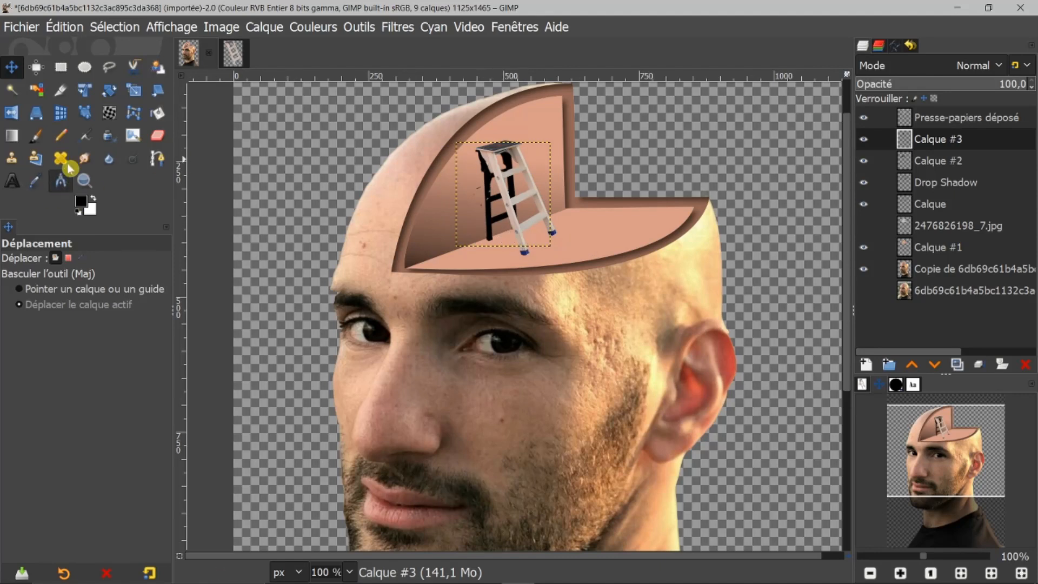
pyautogui.click(135, 95)
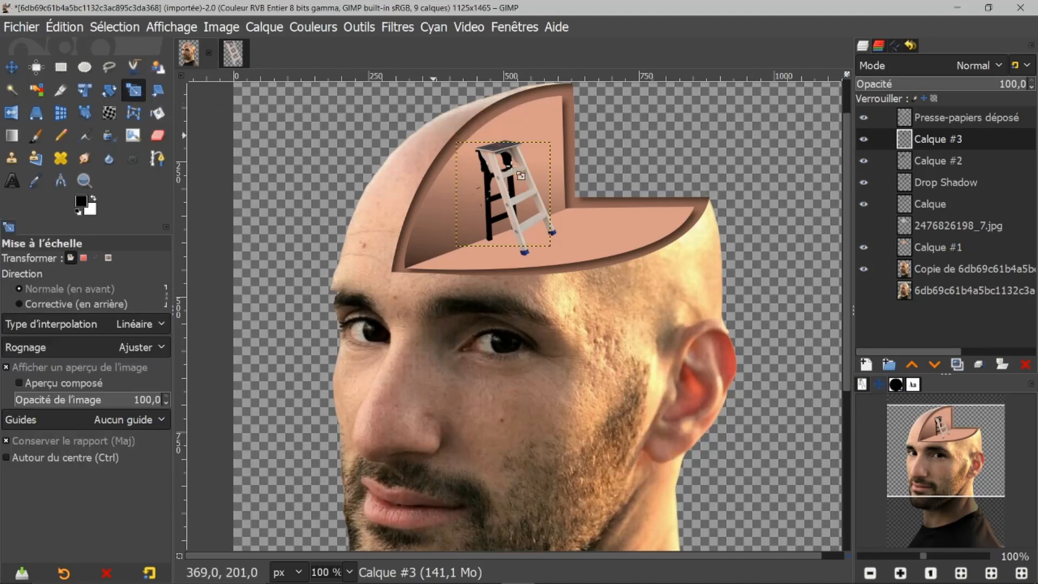
pyautogui.click(524, 195)
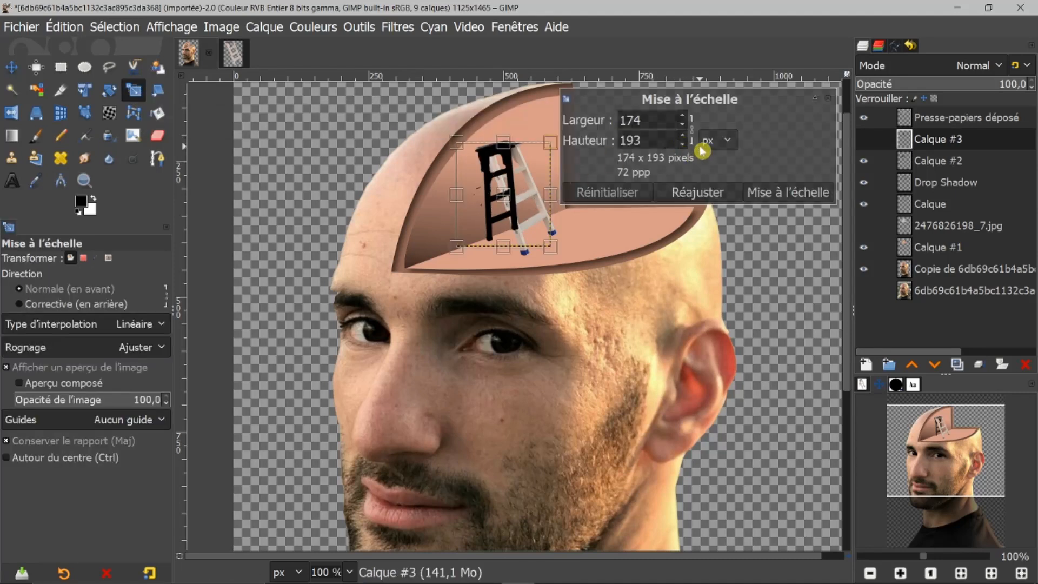
pyautogui.click(692, 132)
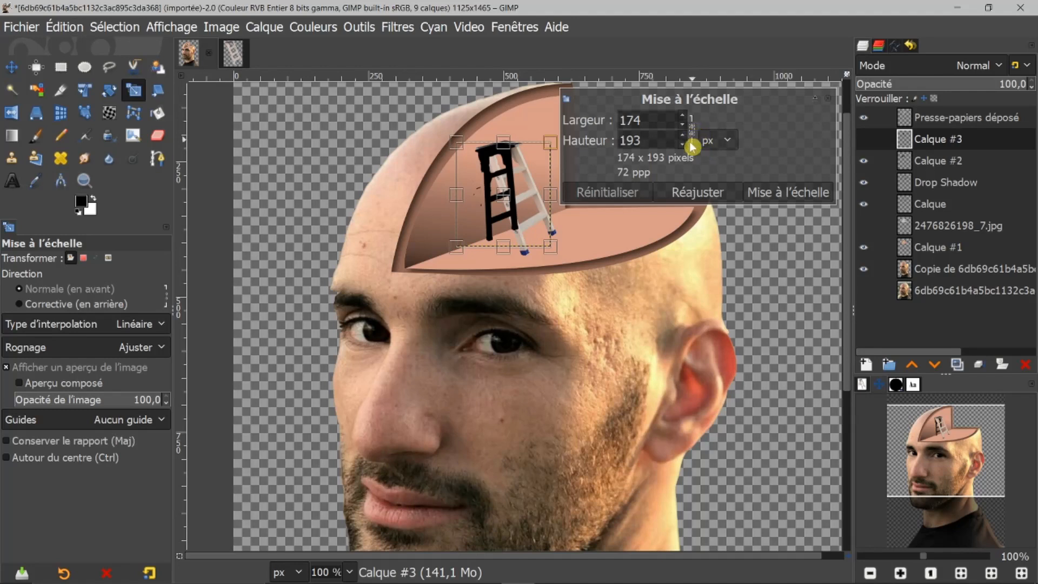
pyautogui.moveTo(509, 252); pyautogui.dragTo(526, 269)
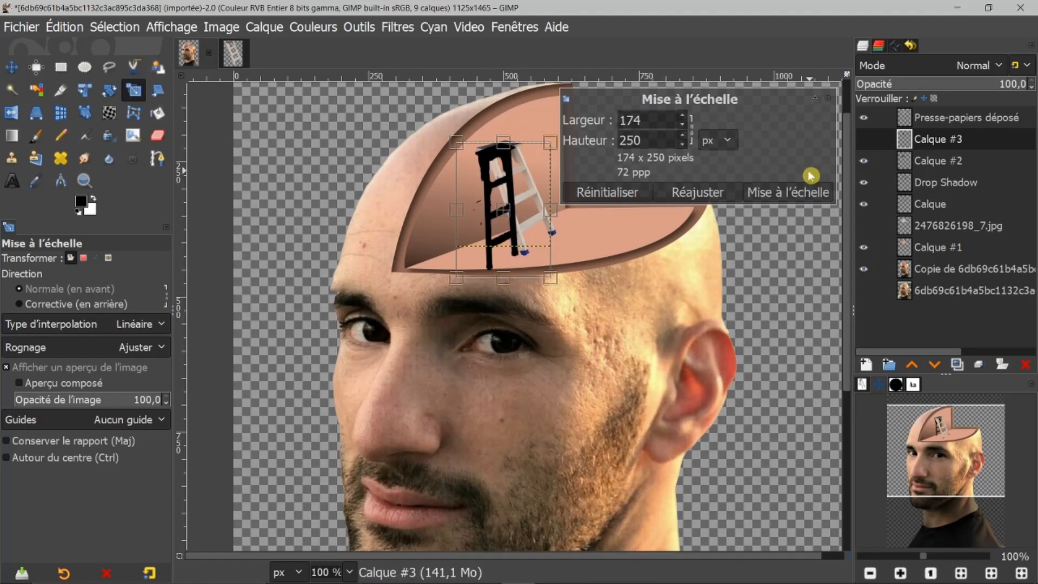
pyautogui.click(787, 193)
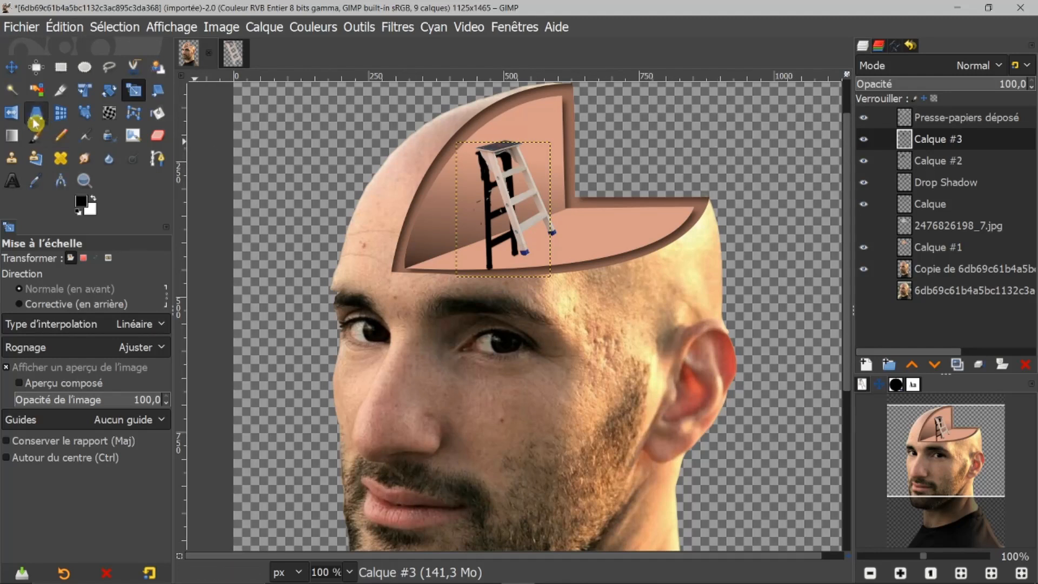
# Nudge the stretched silhouette into line with the stepladder and check the effect by toggling the visibility of Calque #3
pyautogui.click(12, 67)
pyautogui.moveTo(488, 204); pyautogui.dragTo(489, 202)
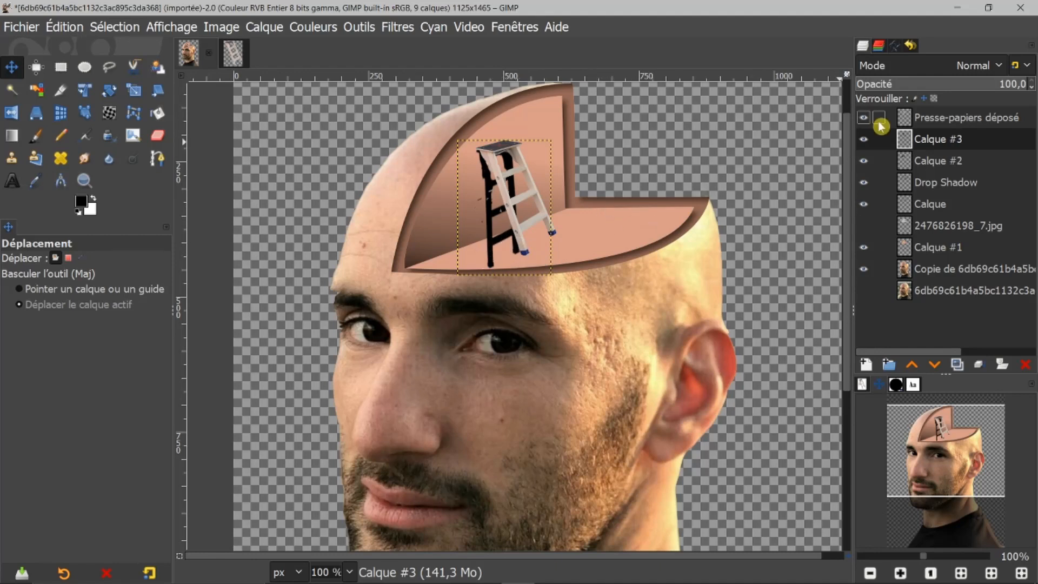
pyautogui.click(864, 140)
pyautogui.click(864, 140)
pyautogui.click(865, 140)
pyautogui.click(867, 141)
pyautogui.click(867, 141)
pyautogui.click(866, 140)
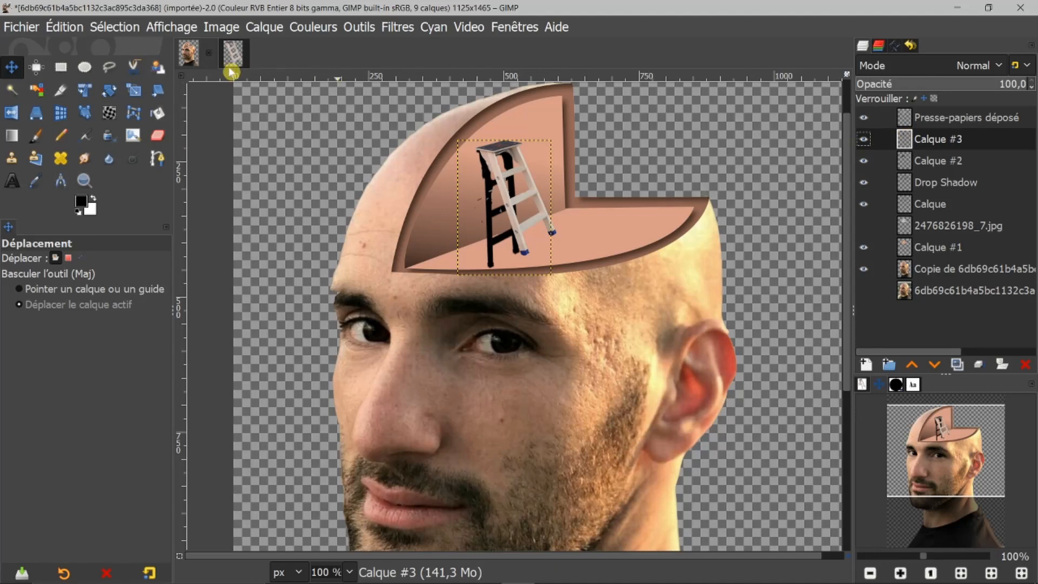
# Outline the floor part of the black silhouette with a new Free Select polygon that replaces any current selection, following the wall-floor edge
pyautogui.click(111, 68)
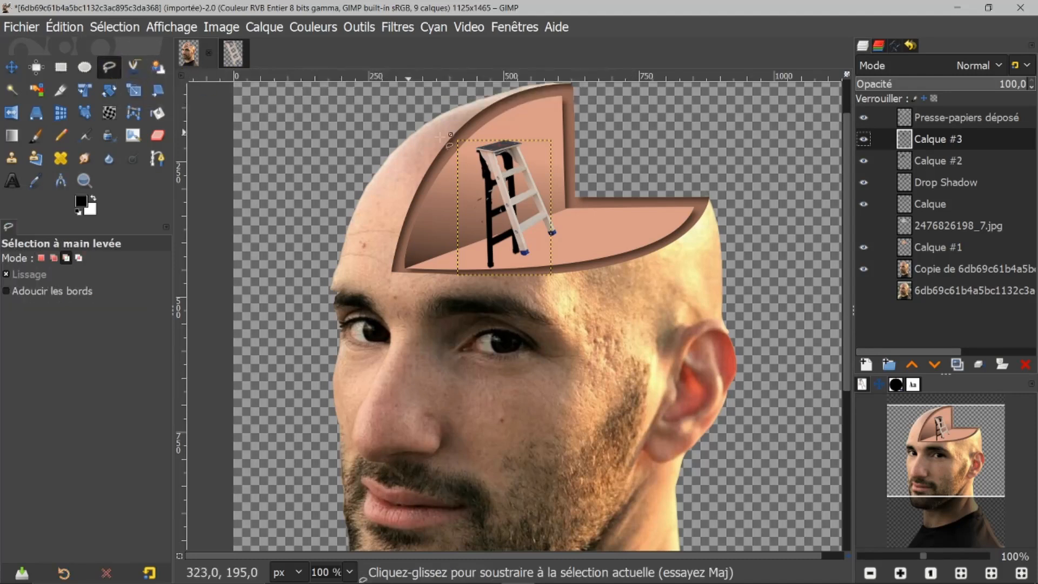
pyautogui.scroll(2, 546, 242)
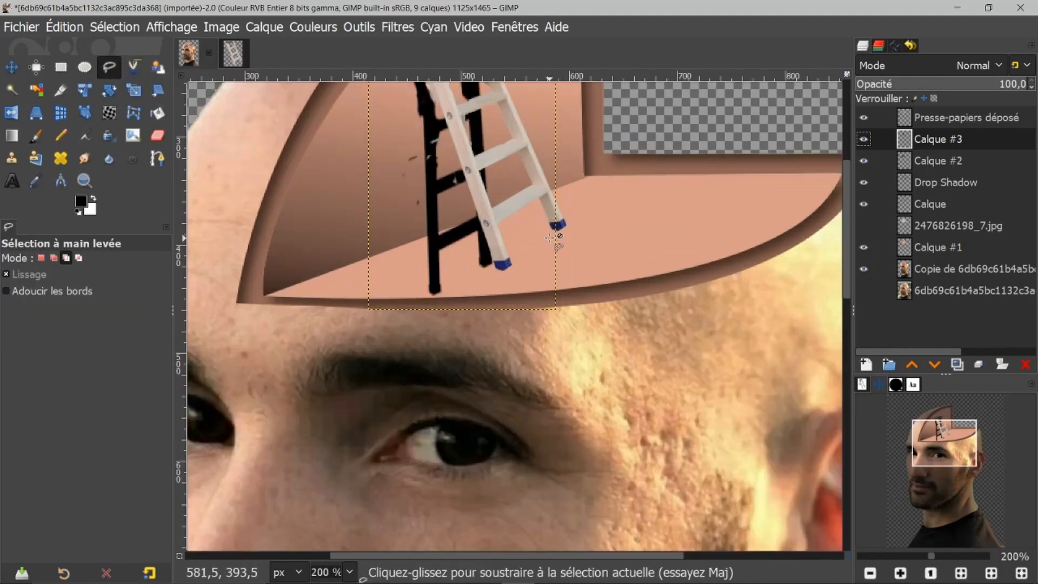
pyautogui.keyDown('ctrl'); pyautogui.click(417, 238); pyautogui.keyUp('ctrl')
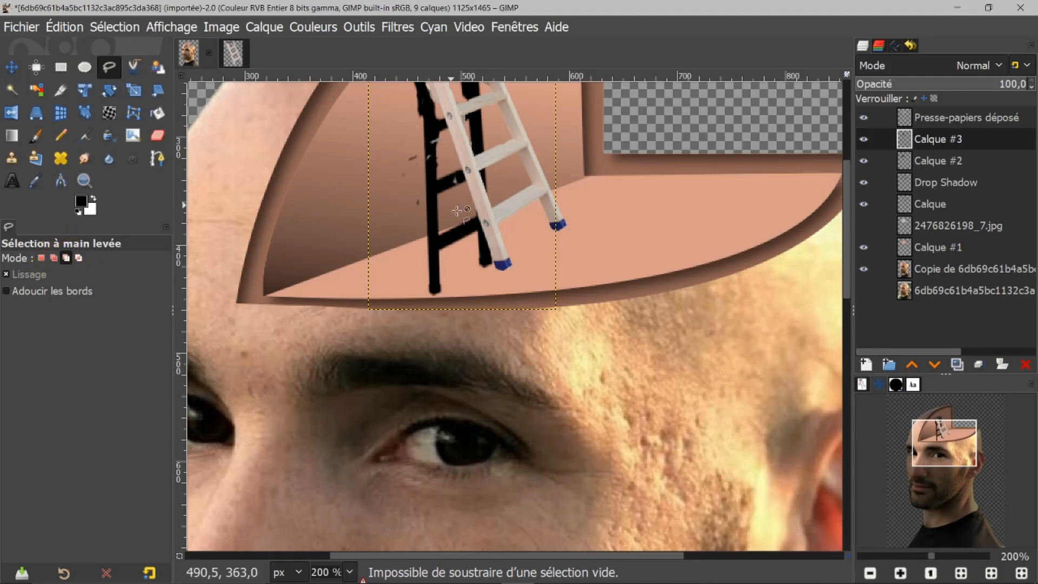
pyautogui.click(42, 258)
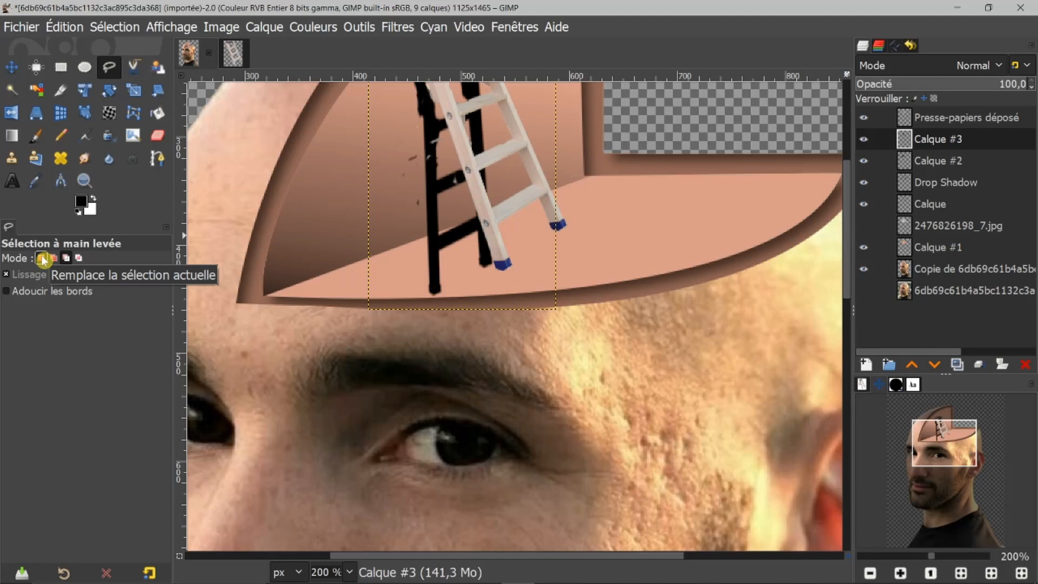
pyautogui.click(419, 239)
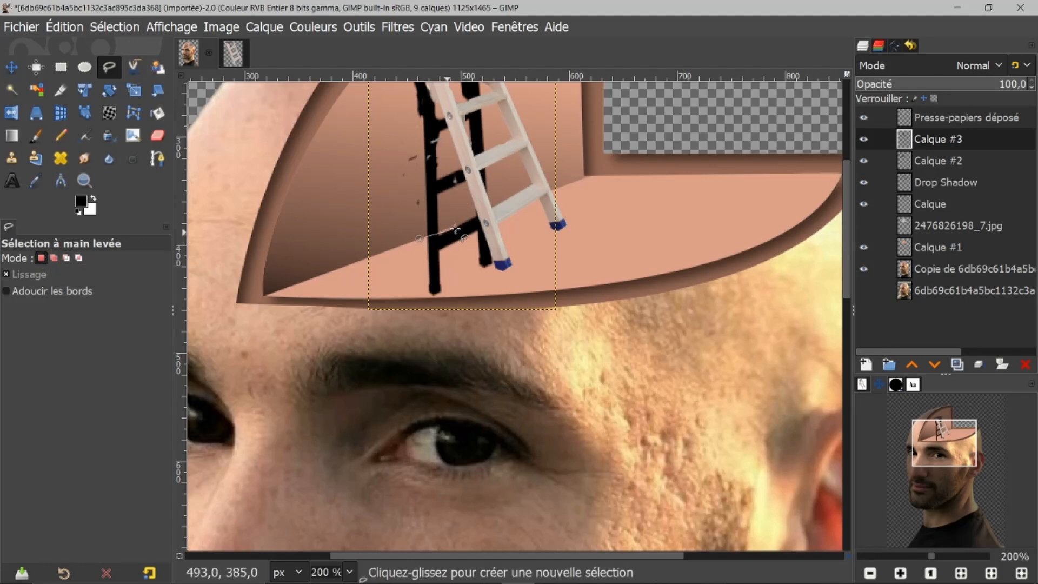
pyautogui.click(502, 206)
pyautogui.click(506, 310)
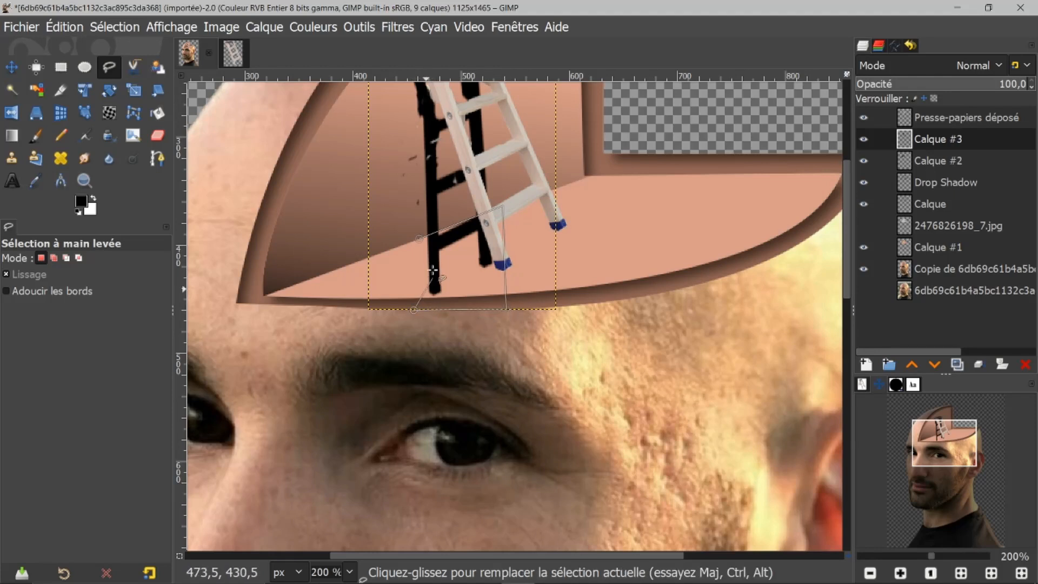
pyautogui.click(419, 239)
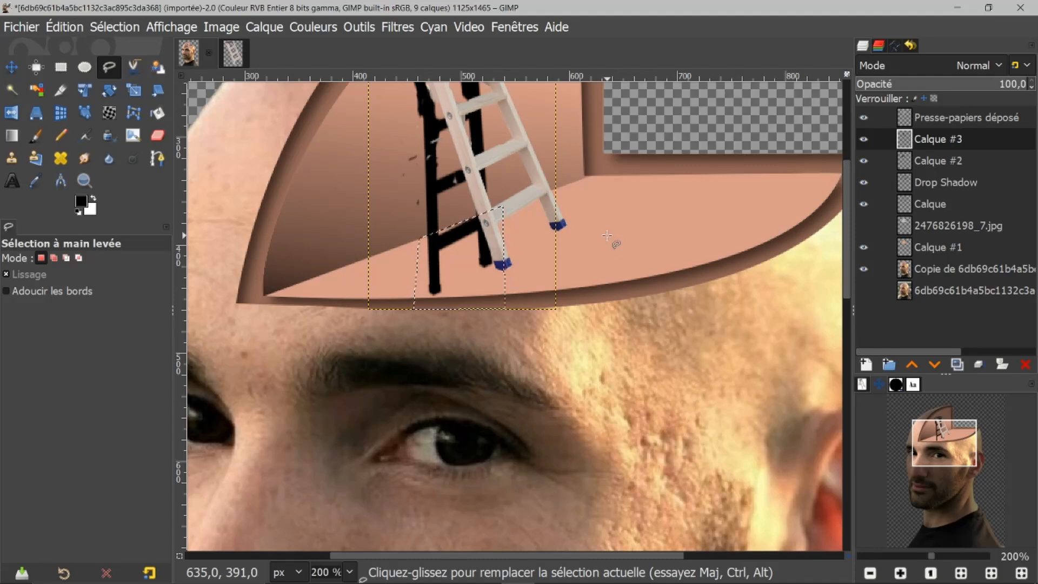
# Cut the selected lower part of the silhouette from Calque #3 and paste it in place as a separate layer
pyautogui.hotkey('ctrl', 'x')
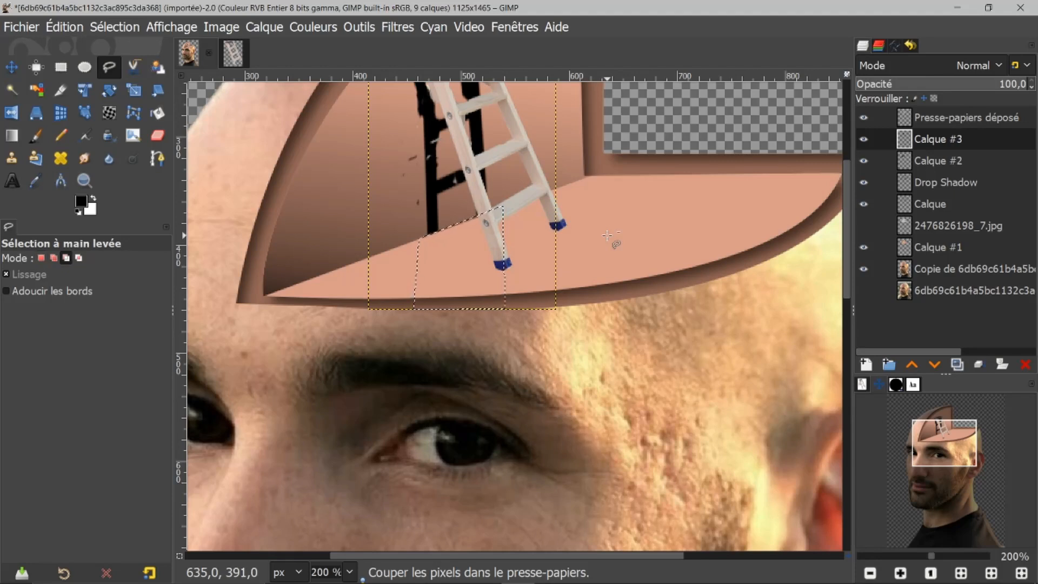
pyautogui.hotkey('ctrl', 'v')
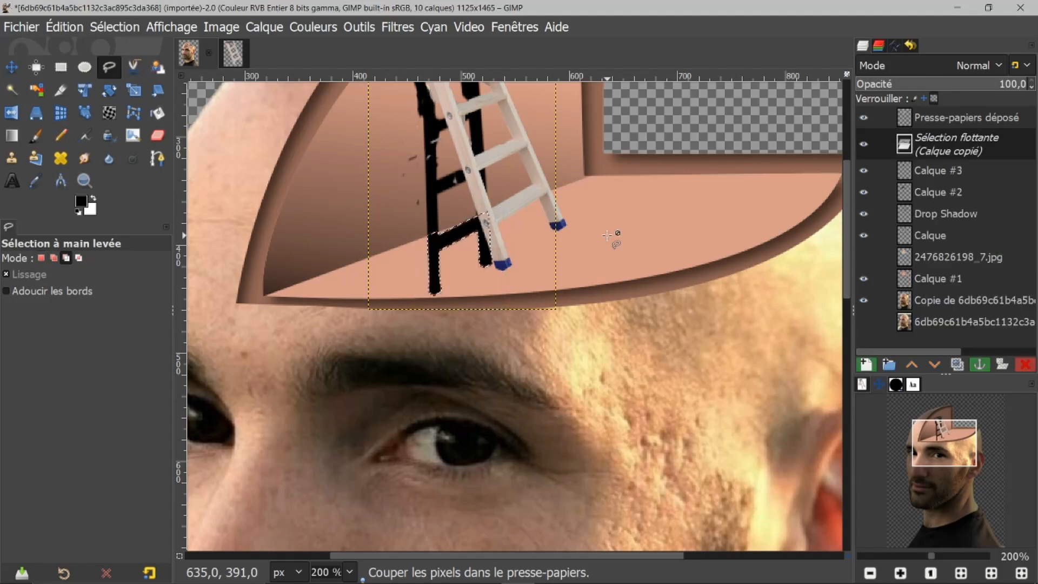
pyautogui.click(865, 363)
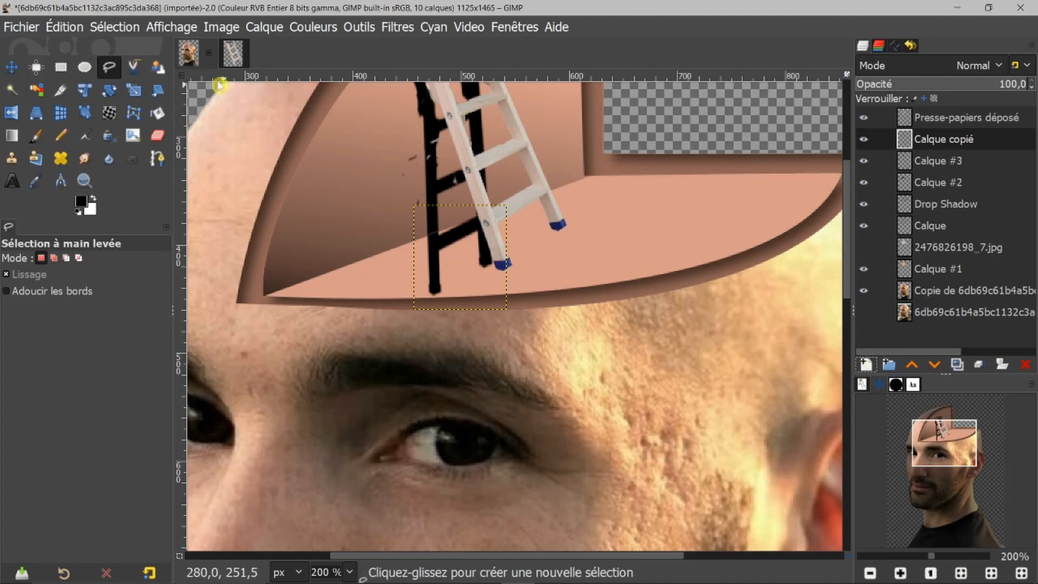
# Slant the pasted floor shadow diagonally across the floor toward the stepladder's feet with a Perspective transform
pyautogui.click(38, 116)
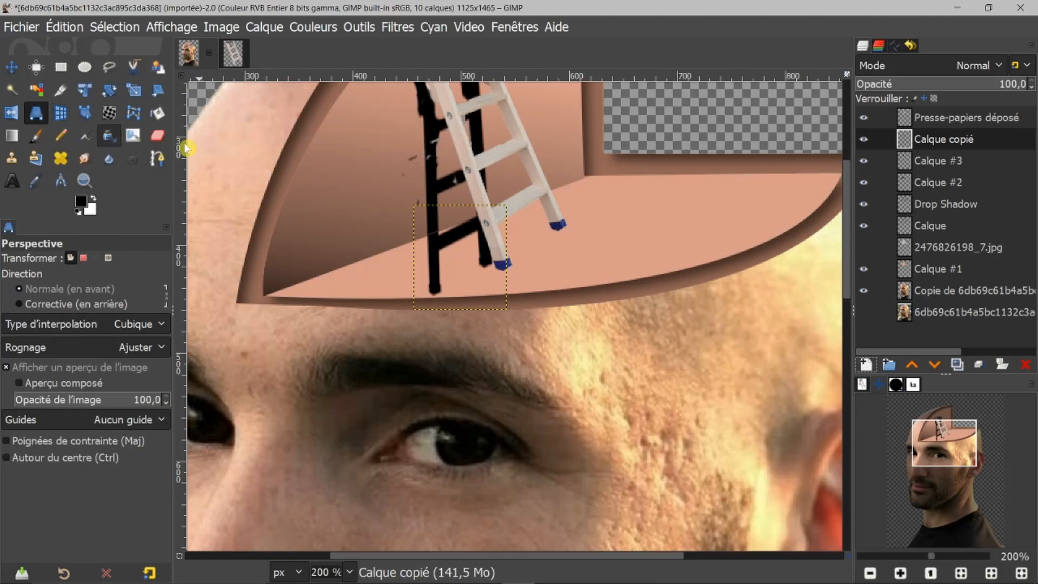
pyautogui.click(465, 234)
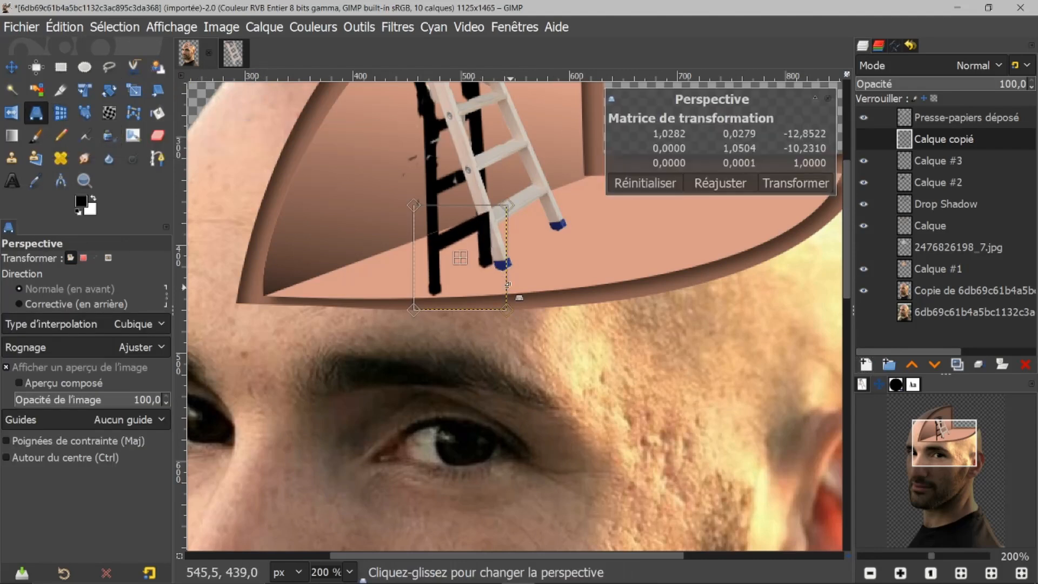
pyautogui.moveTo(414, 310); pyautogui.dragTo(443, 291)
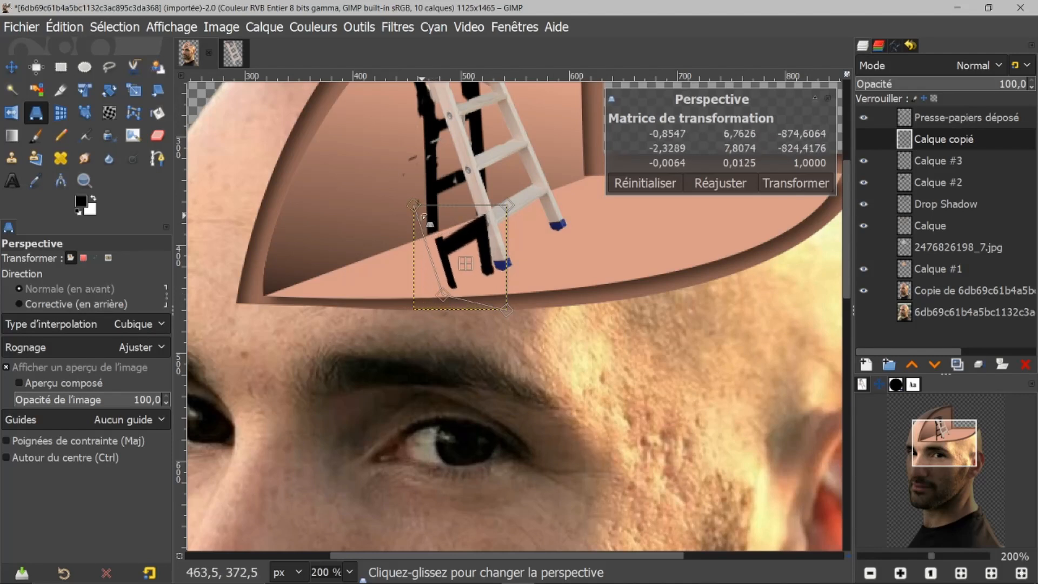
pyautogui.moveTo(415, 206); pyautogui.dragTo(397, 192)
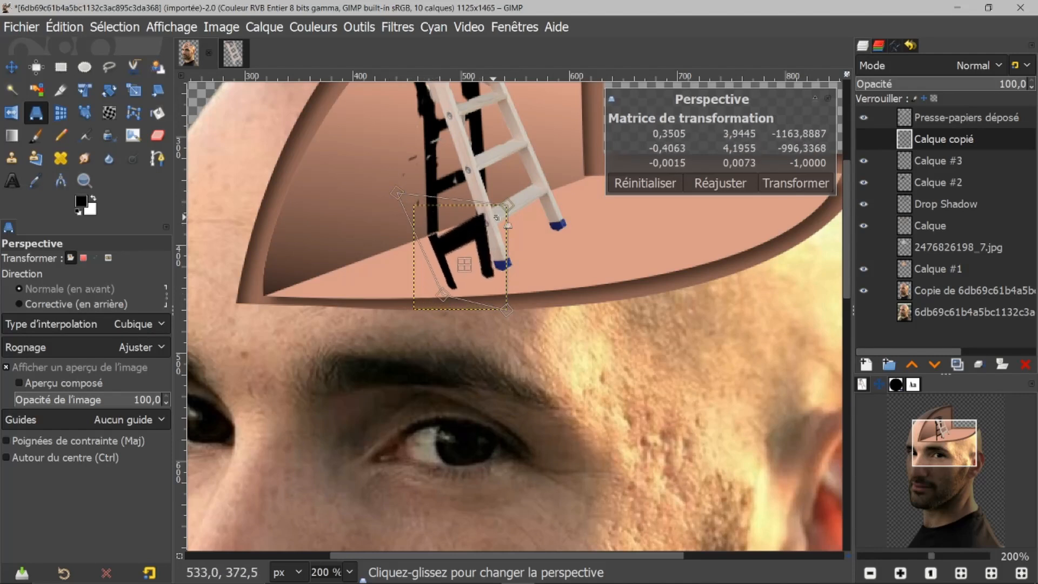
pyautogui.moveTo(509, 315); pyautogui.dragTo(543, 298)
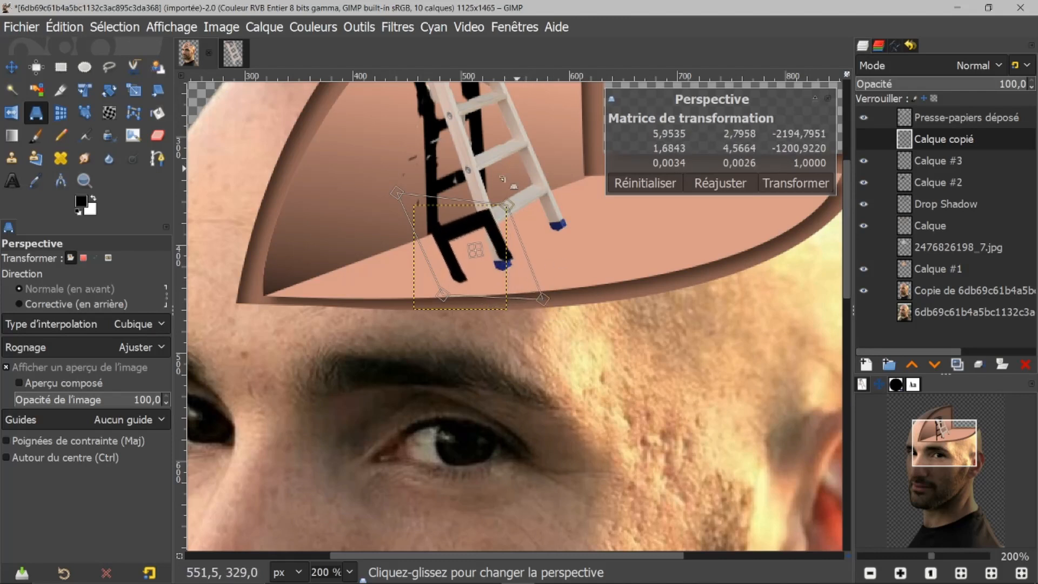
pyautogui.moveTo(504, 205); pyautogui.dragTo(498, 212)
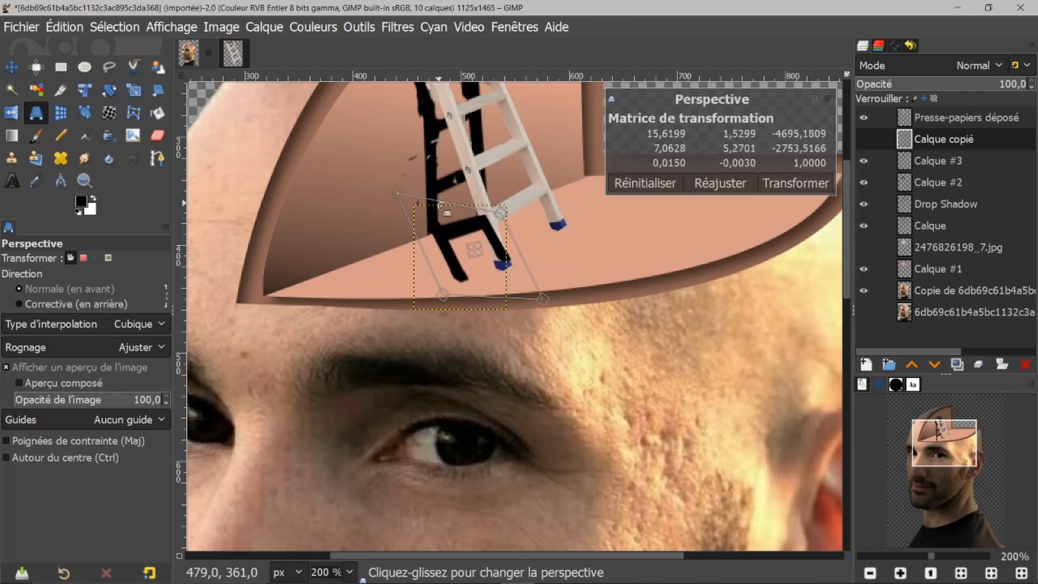
pyautogui.moveTo(400, 194); pyautogui.dragTo(401, 209)
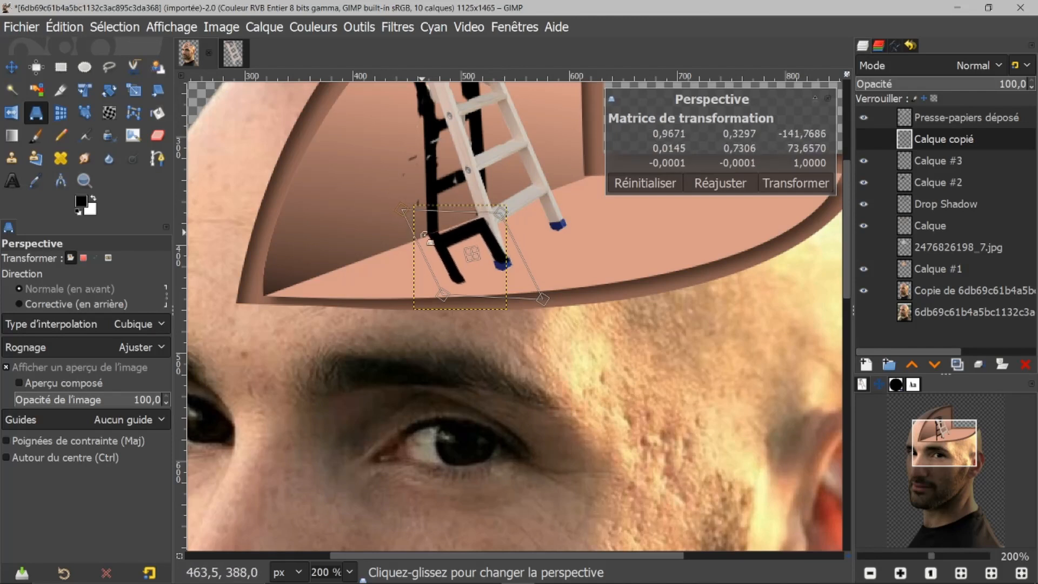
pyautogui.moveTo(543, 299); pyautogui.dragTo(563, 295)
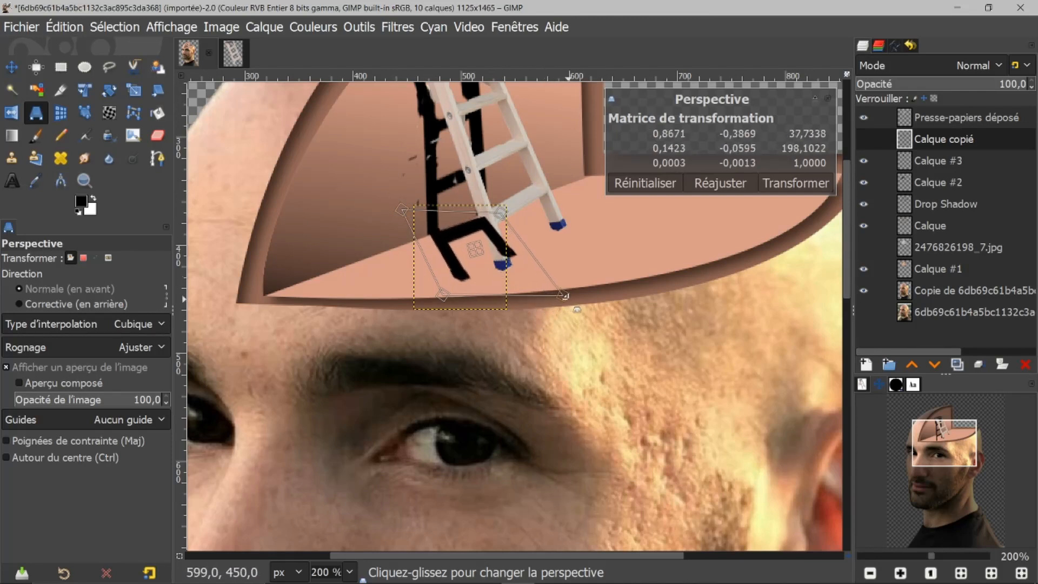
pyautogui.moveTo(444, 296); pyautogui.dragTo(457, 293)
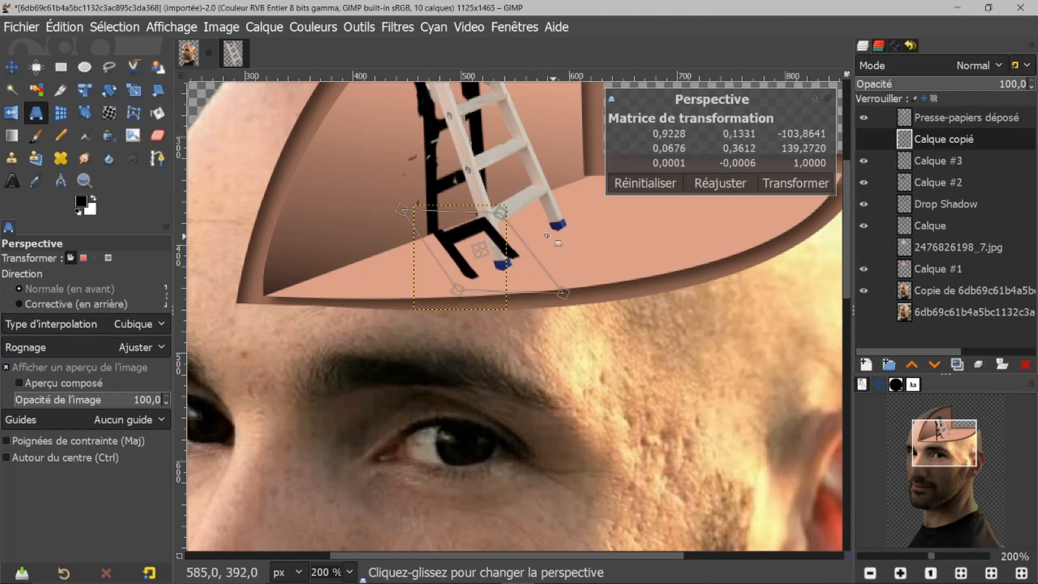
# Fine-tune and apply the floor shadow's perspective, and nudge the layer so its legs line up with the wall shadow
pyautogui.moveTo(515, 222); pyautogui.dragTo(509, 224)
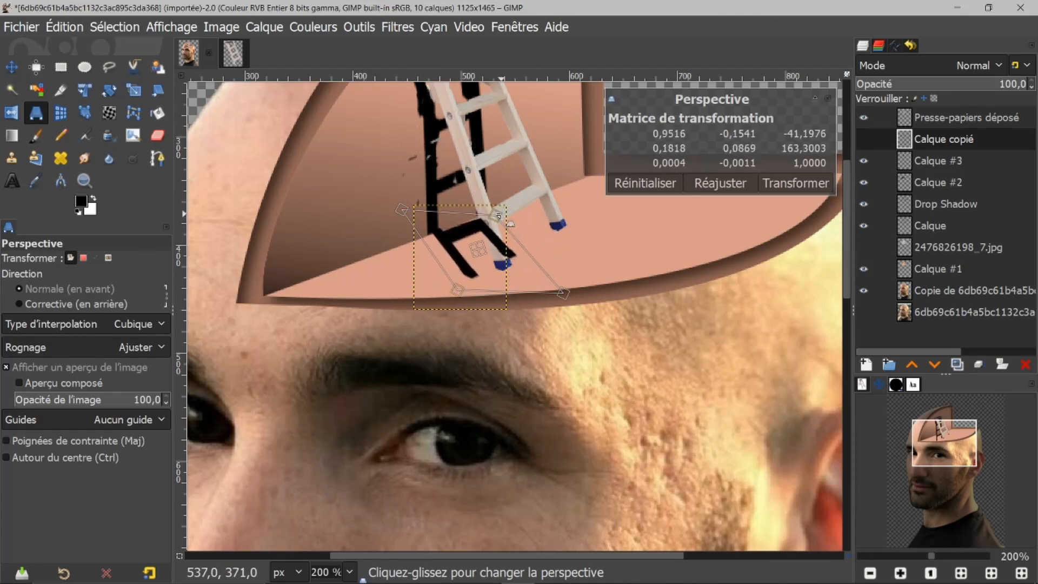
pyautogui.moveTo(567, 294); pyautogui.dragTo(573, 290)
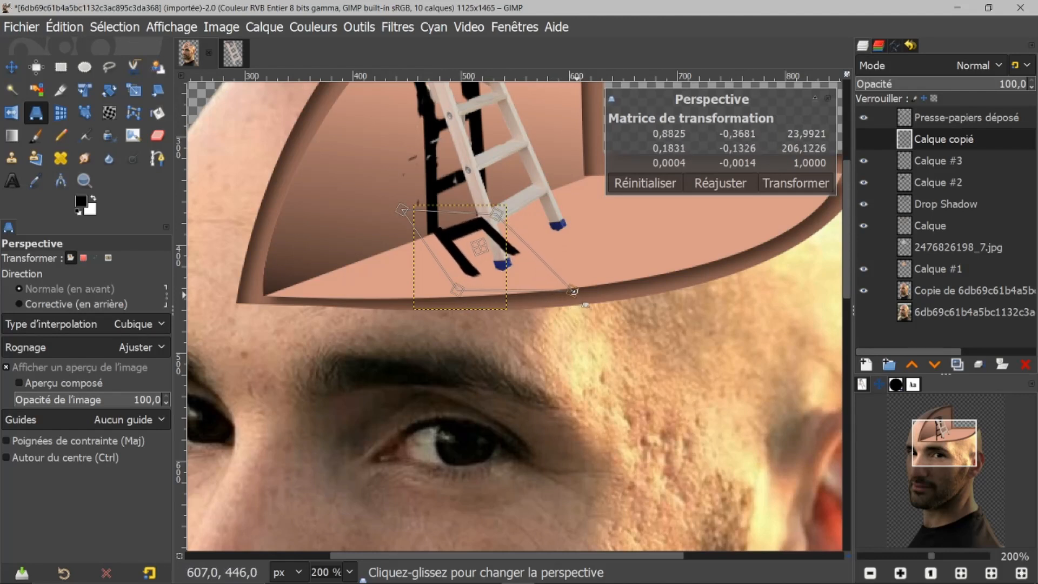
pyautogui.moveTo(460, 289); pyautogui.dragTo(464, 293)
pyautogui.moveTo(510, 222); pyautogui.dragTo(510, 219)
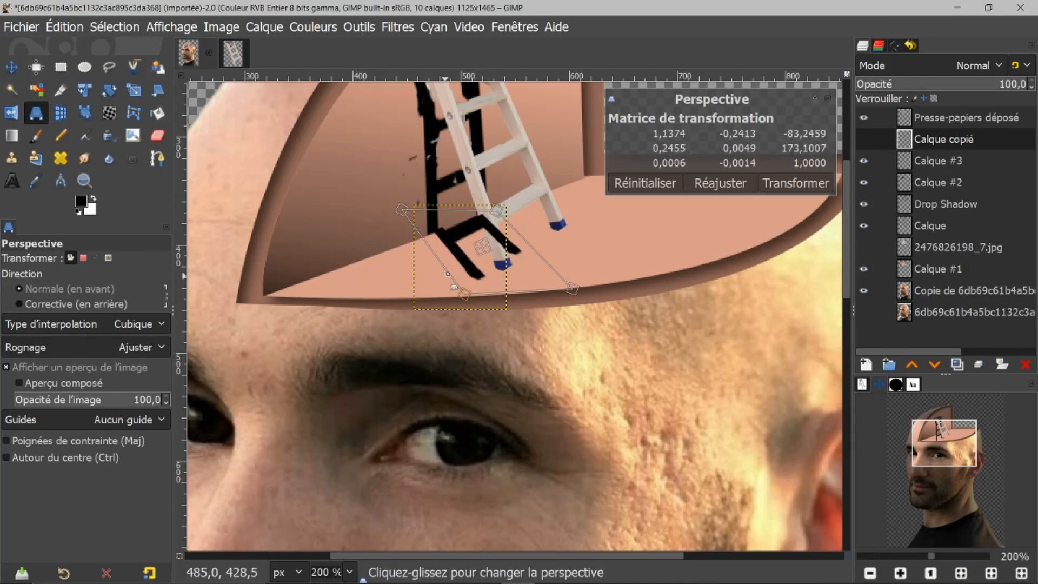
pyautogui.moveTo(404, 212); pyautogui.dragTo(393, 214)
pyautogui.moveTo(463, 291); pyautogui.dragTo(461, 289)
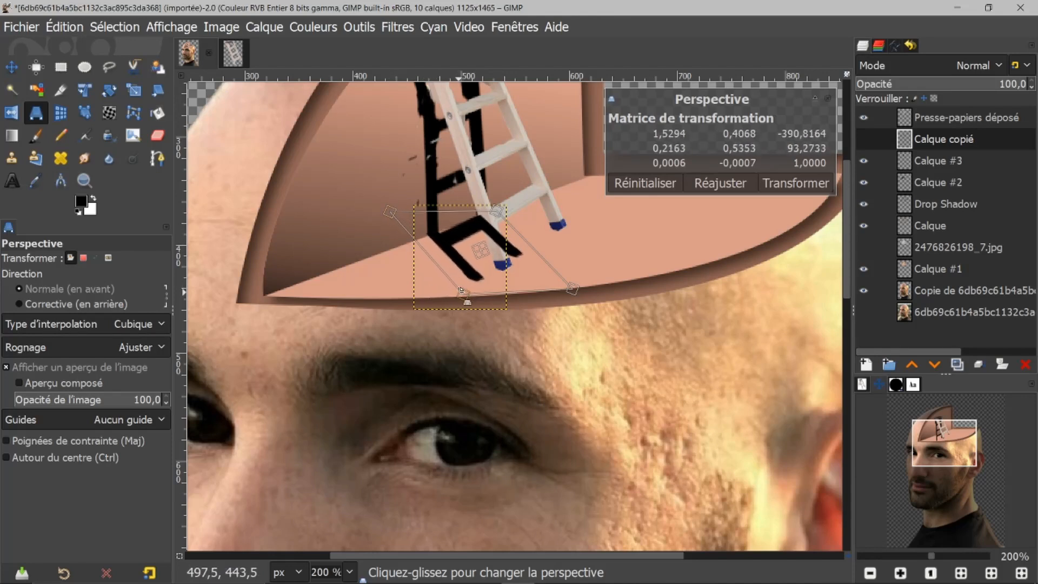
pyautogui.moveTo(496, 211); pyautogui.dragTo(503, 209)
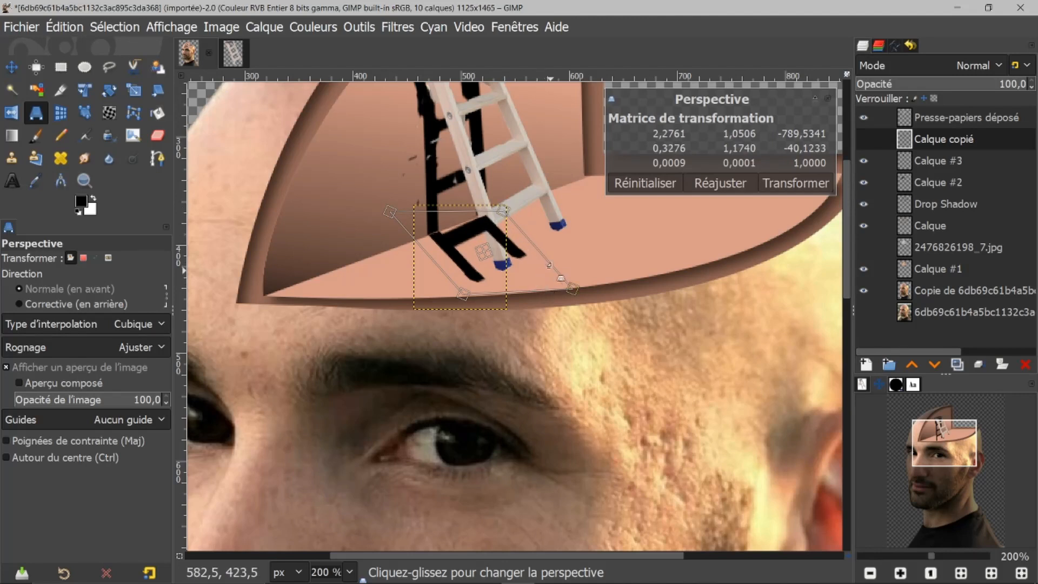
pyautogui.click(781, 185)
pyautogui.moveTo(574, 292)
pyautogui.mouseDown()
pyautogui.moveTo(585, 278)
pyautogui.moveTo(574, 279)
pyautogui.mouseUp()
pyautogui.moveTo(463, 297); pyautogui.dragTo(454, 291)
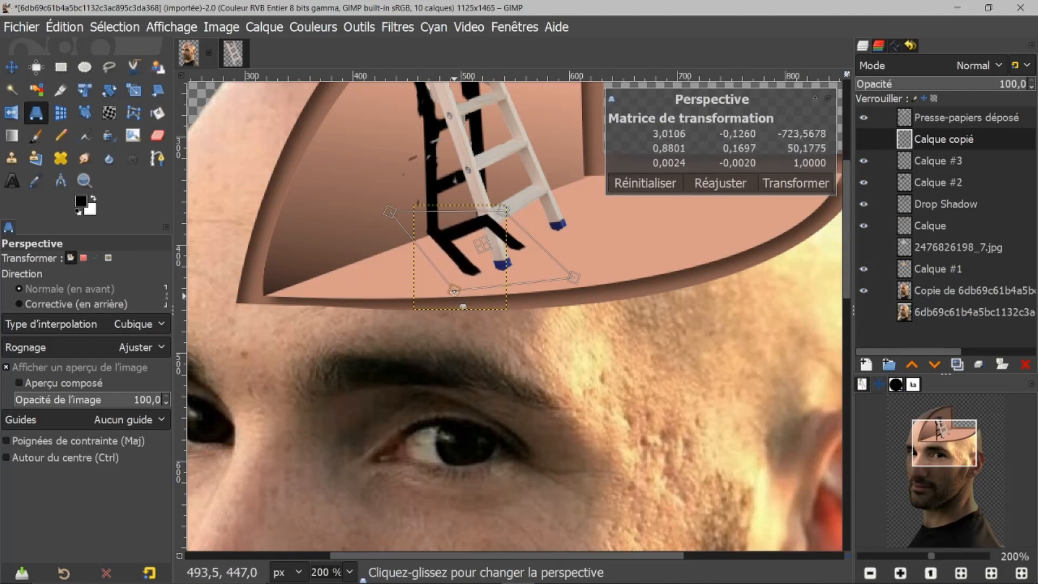
pyautogui.click(776, 183)
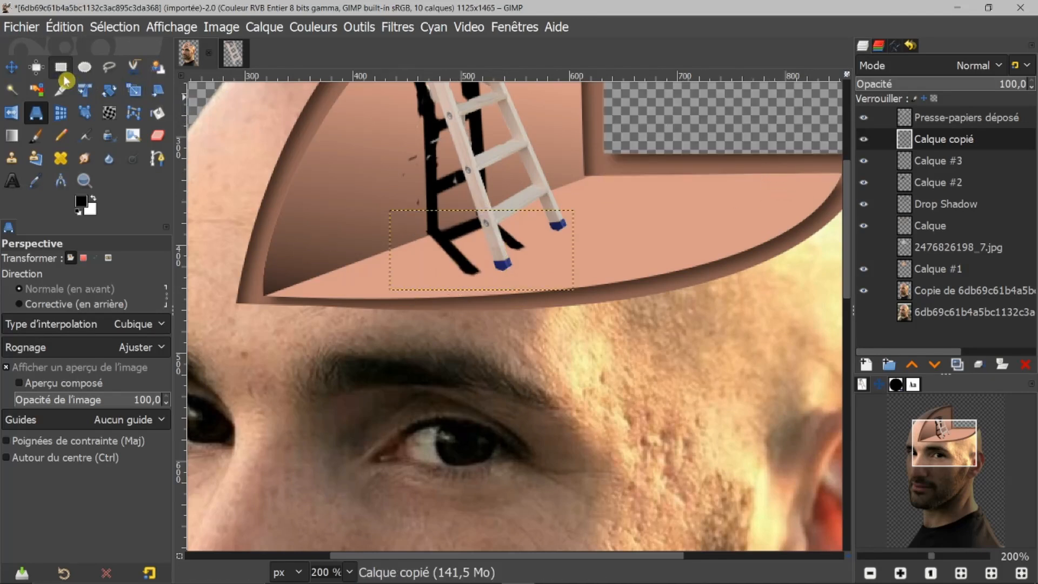
pyautogui.click(12, 66)
pyautogui.moveTo(409, 250); pyautogui.dragTo(452, 254)
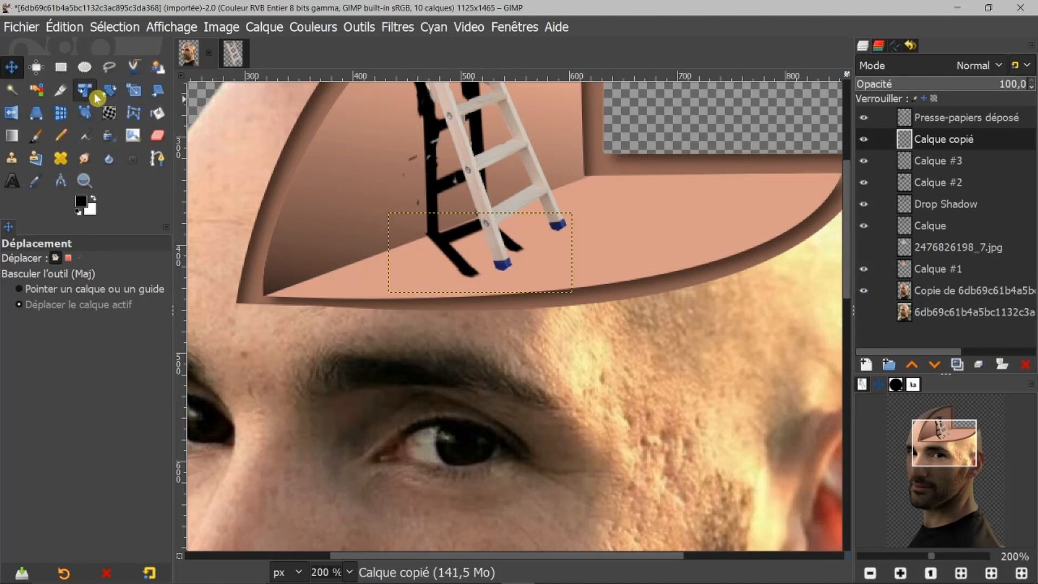
# Stretch the floor shadow on Calque copié with a Perspective transform so its two legs reach the stepladder's blue feet
pyautogui.click(36, 113)
pyautogui.click(481, 252)
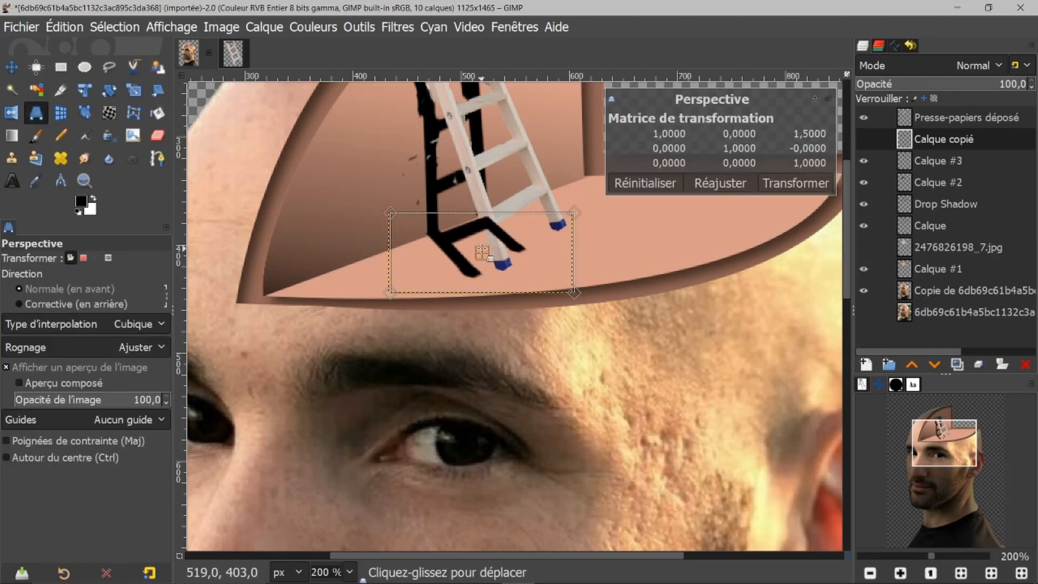
pyautogui.moveTo(577, 216); pyautogui.dragTo(592, 246)
pyautogui.moveTo(578, 292); pyautogui.dragTo(607, 259)
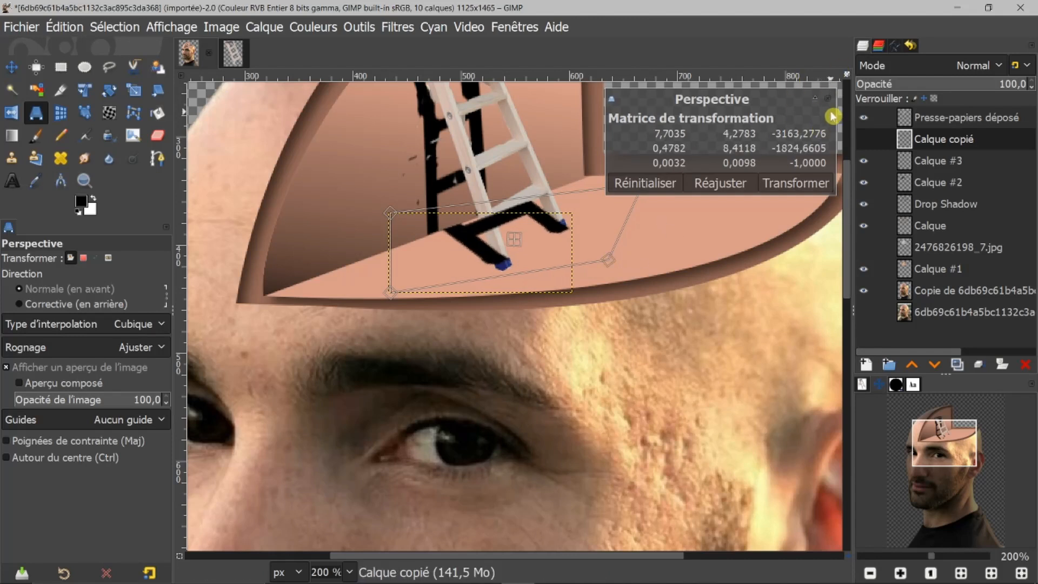
pyautogui.click(813, 101)
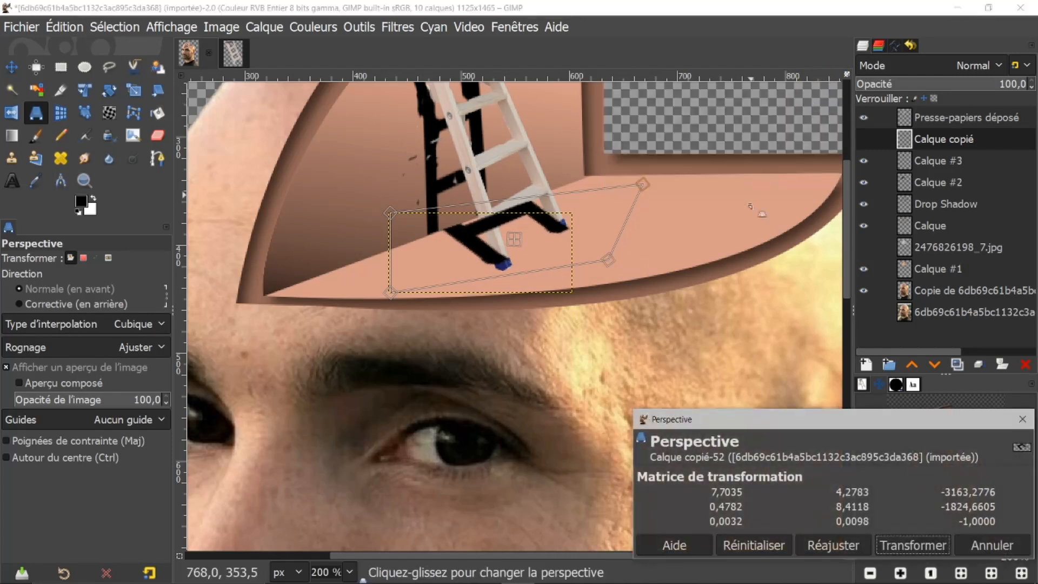
pyautogui.moveTo(655, 192); pyautogui.dragTo(622, 191)
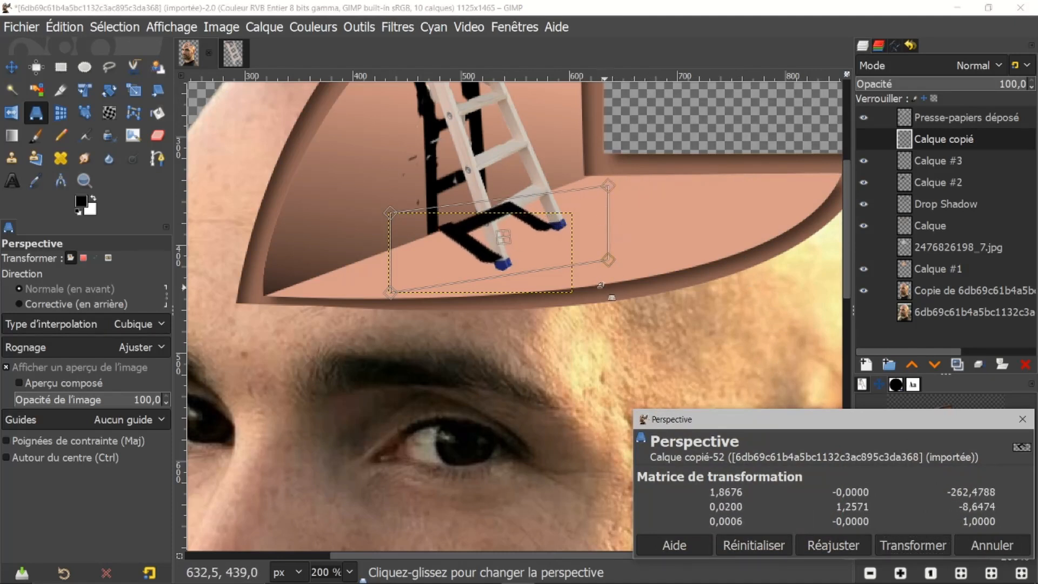
pyautogui.moveTo(607, 260); pyautogui.dragTo(640, 259)
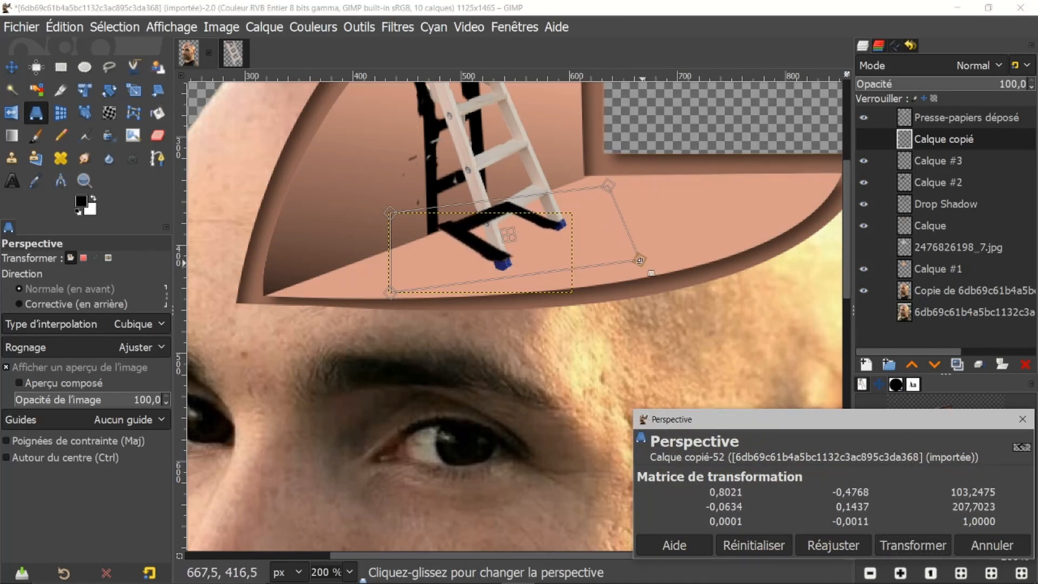
# Adjust the perspective corners so the floor shadow meets the wall shadow's base and the stepladder's feet, and apply the transform
pyautogui.moveTo(393, 213); pyautogui.dragTo(376, 221)
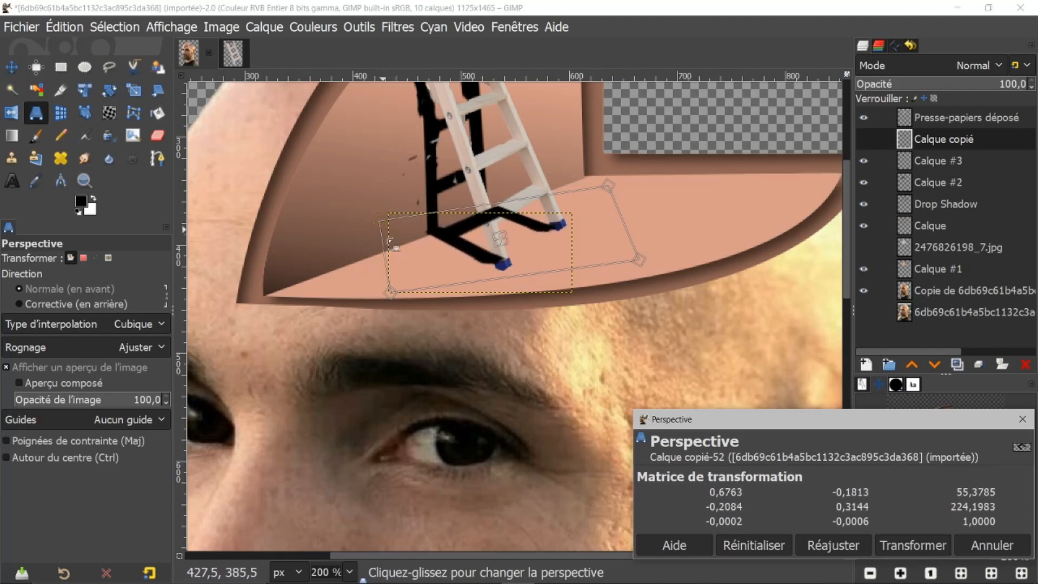
pyautogui.moveTo(389, 290); pyautogui.dragTo(393, 297)
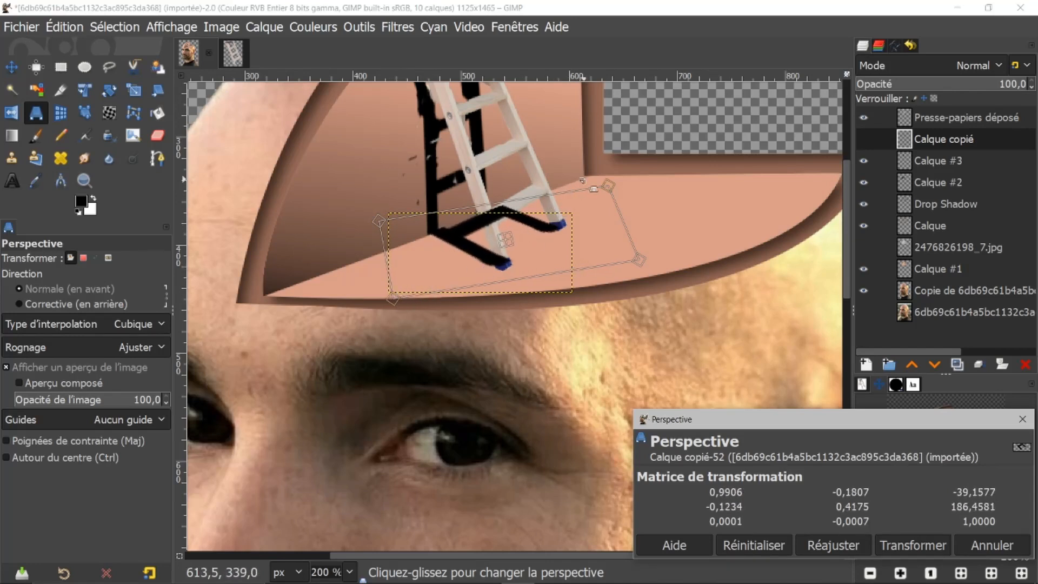
pyautogui.moveTo(604, 186); pyautogui.dragTo(593, 187)
pyautogui.moveTo(649, 274); pyautogui.dragTo(664, 271)
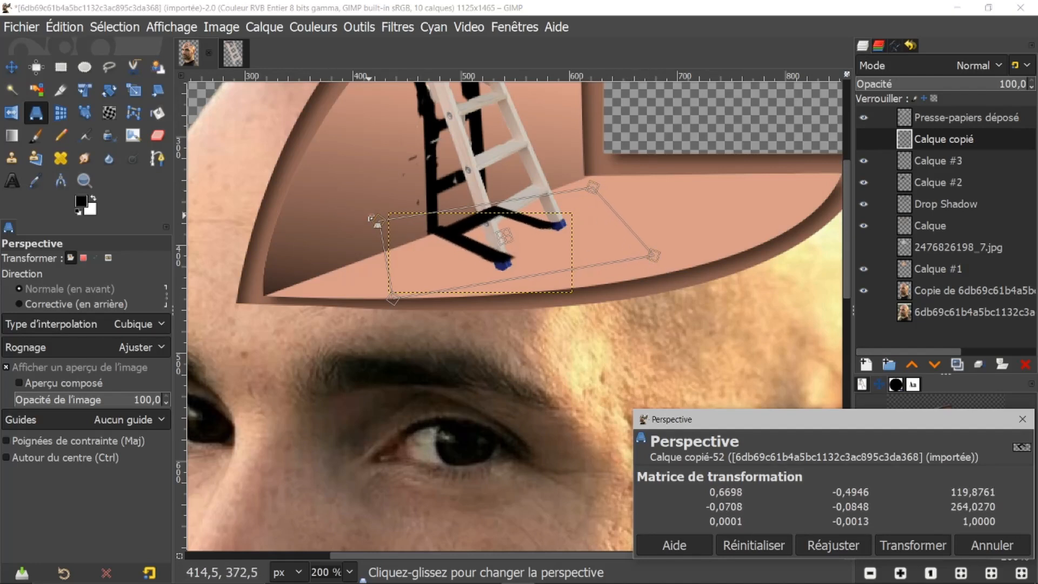
pyautogui.moveTo(379, 222); pyautogui.dragTo(379, 227)
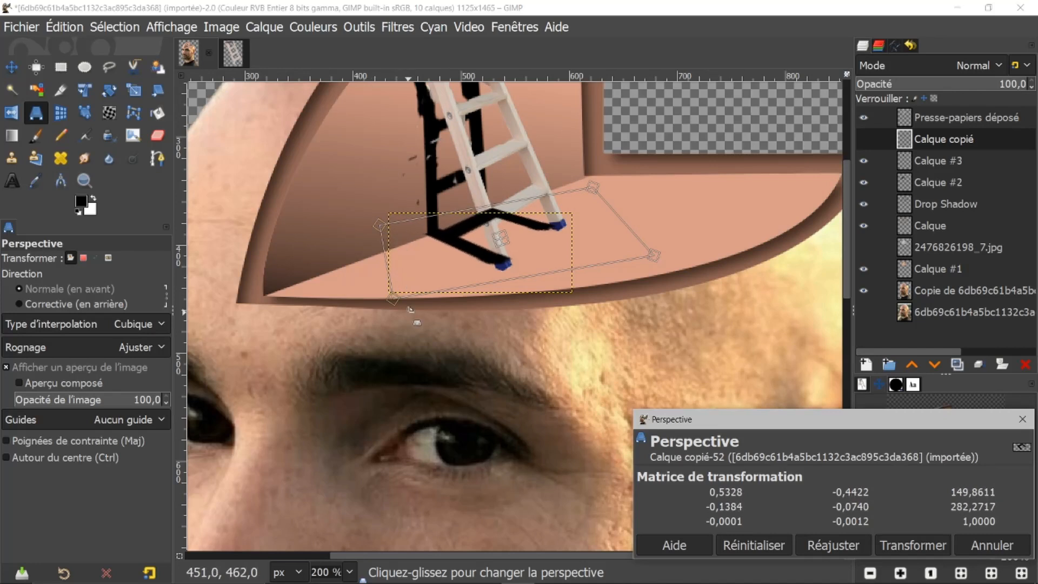
pyautogui.moveTo(396, 298); pyautogui.dragTo(398, 297)
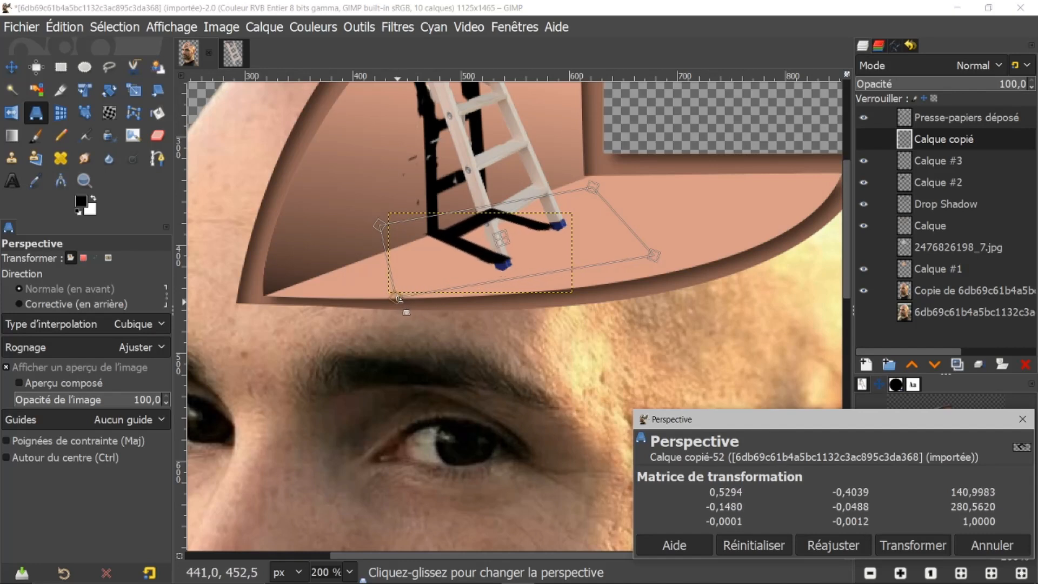
pyautogui.moveTo(596, 183)
pyautogui.mouseDown()
pyautogui.moveTo(608, 173)
pyautogui.moveTo(612, 182)
pyautogui.mouseUp()
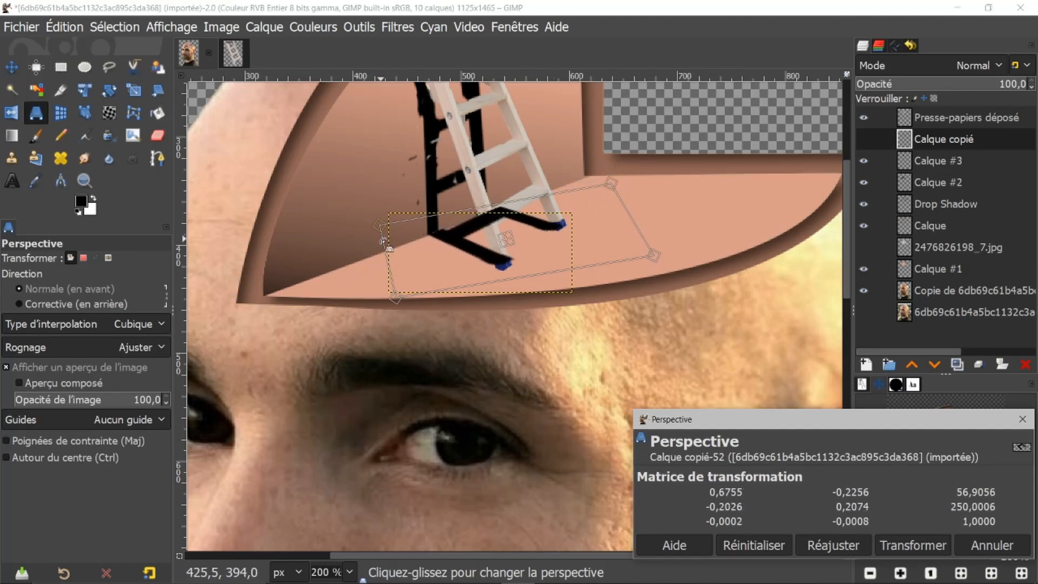
pyautogui.moveTo(381, 225); pyautogui.dragTo(379, 227)
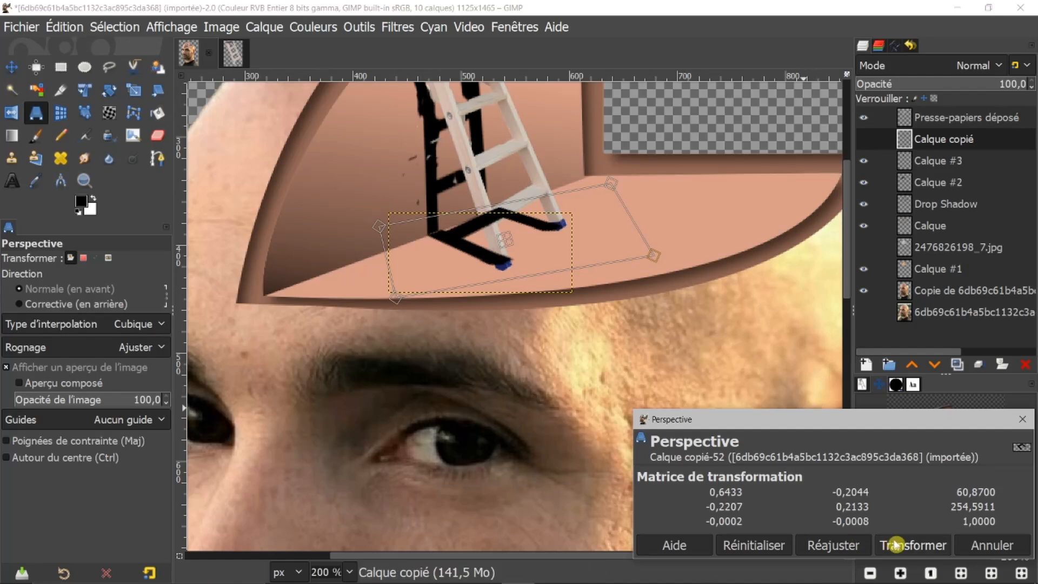
pyautogui.click(906, 547)
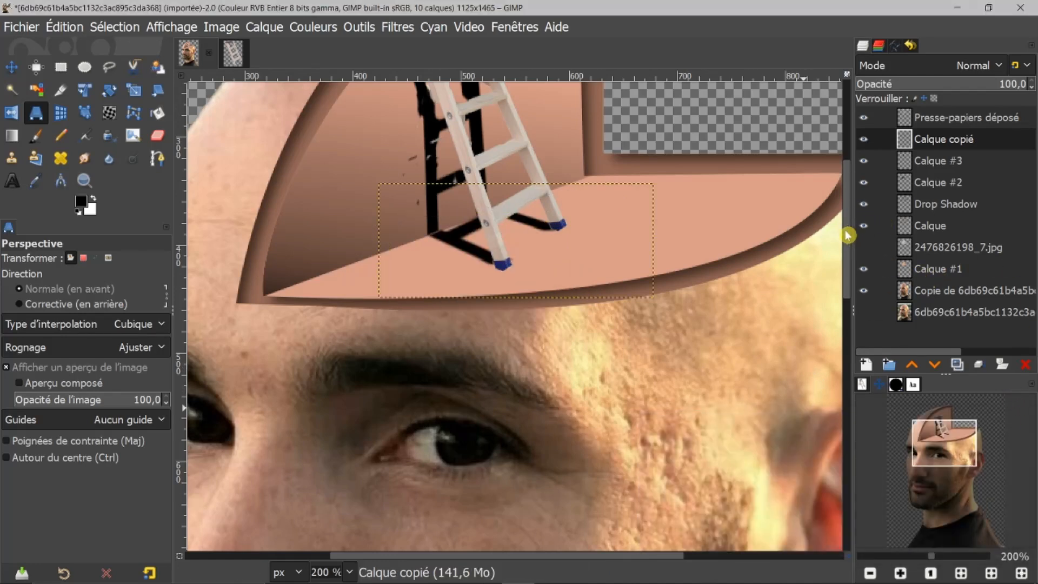
# Check the whole stepladder shadow, hiding and showing Calque copié to compare the image with and without the floor part
pyautogui.moveTo(847, 236); pyautogui.dragTo(847, 216)
pyautogui.press('ctrl')
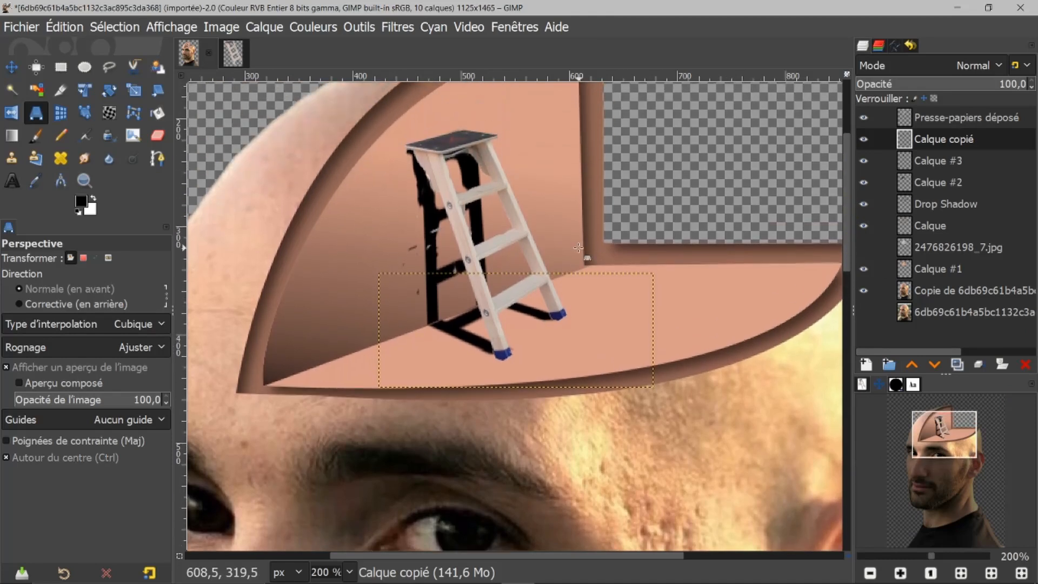
pyautogui.scroll(-1, 578, 247)
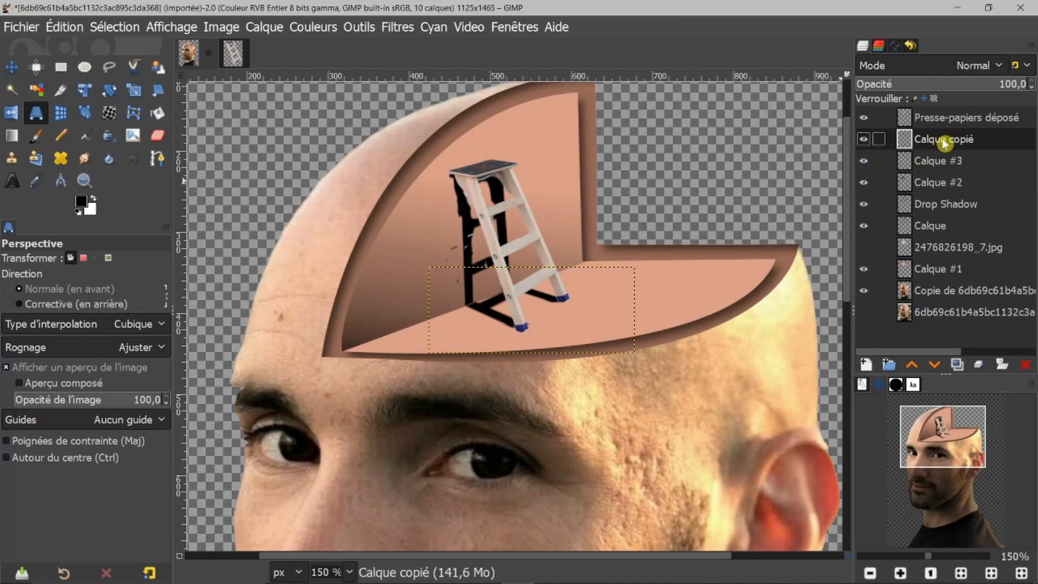
pyautogui.click(865, 140)
pyautogui.click(866, 141)
pyautogui.click(868, 144)
pyautogui.click(870, 145)
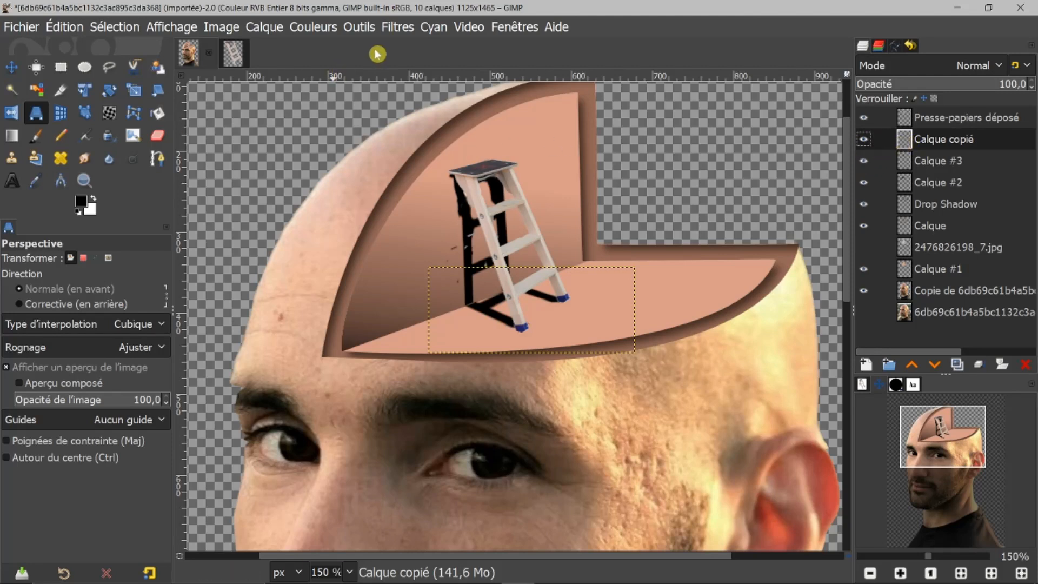
# Apply a Gaussian blur of size 4.50 in X and Y to the floor shadow on Calque copié and nudge the layer slightly
pyautogui.click(387, 32)
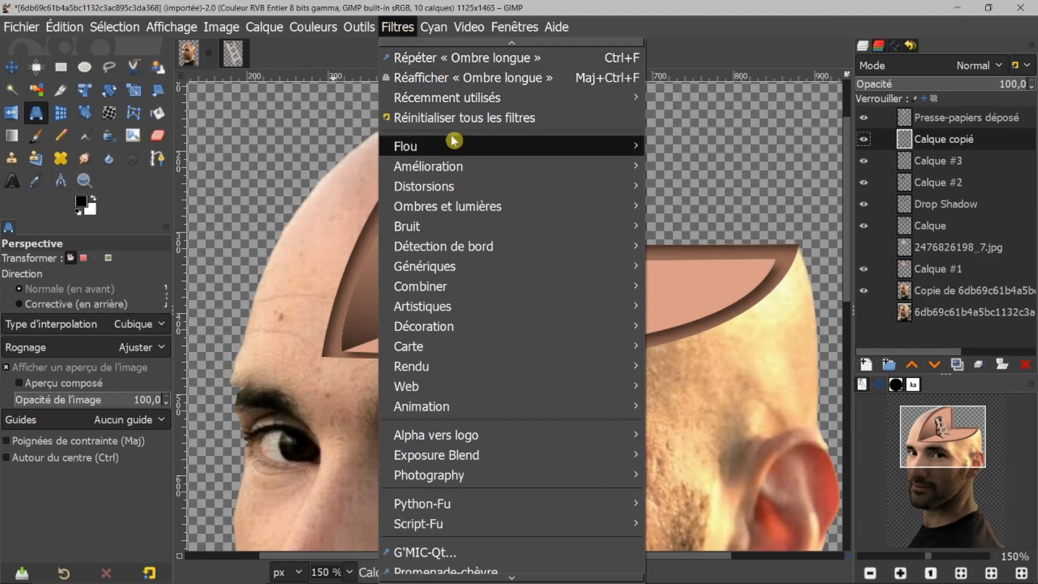
pyautogui.moveTo(452, 146)
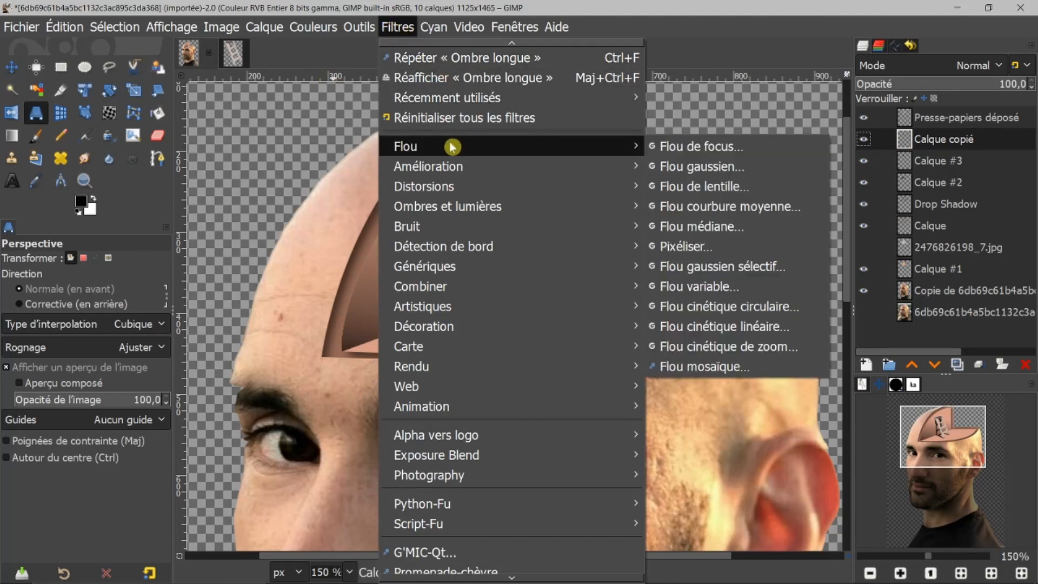
pyautogui.click(664, 168)
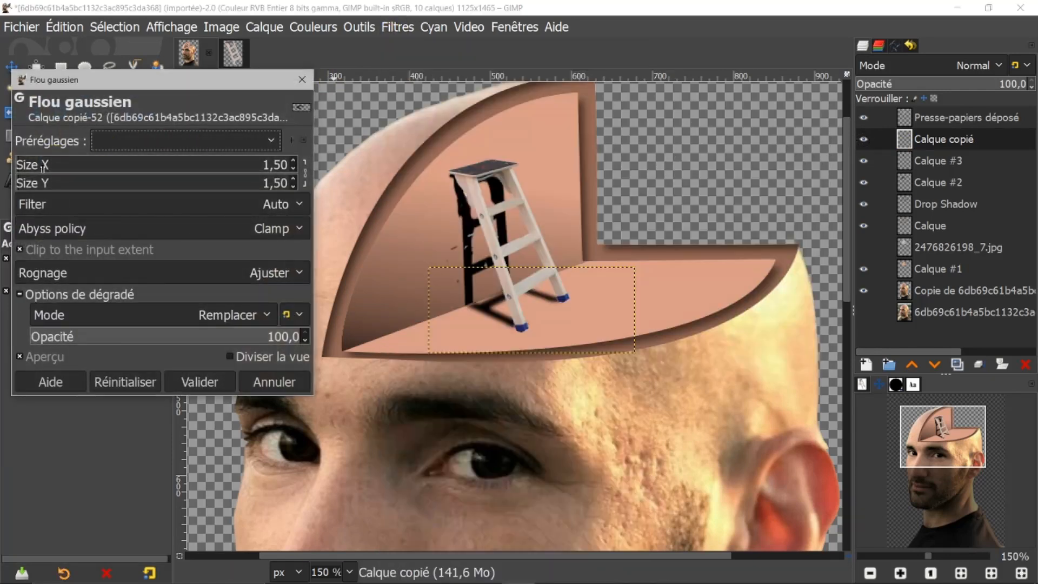
pyautogui.moveTo(59, 161); pyautogui.dragTo(61, 161)
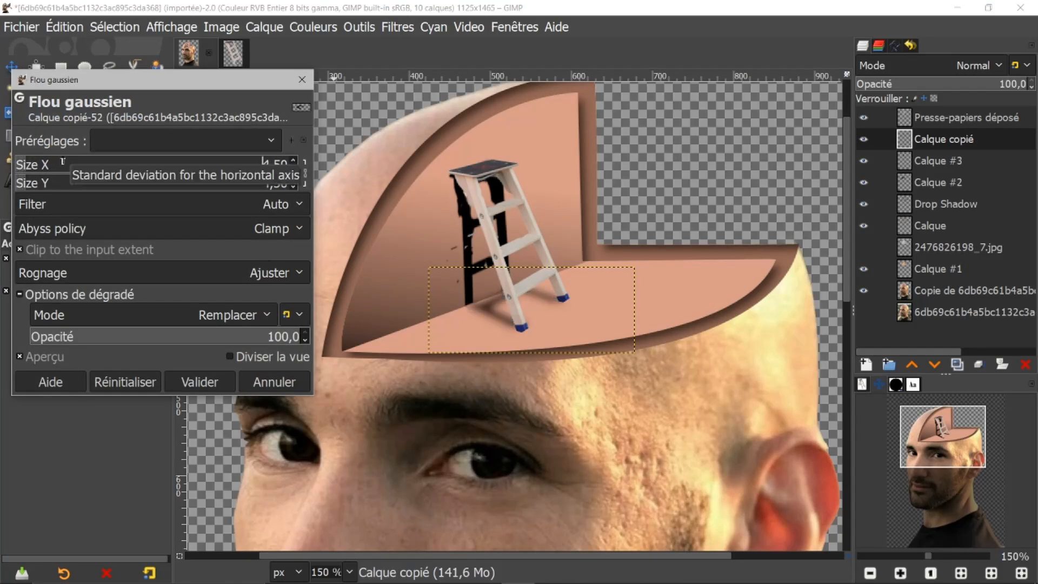
pyautogui.moveTo(62, 161); pyautogui.dragTo(68, 158)
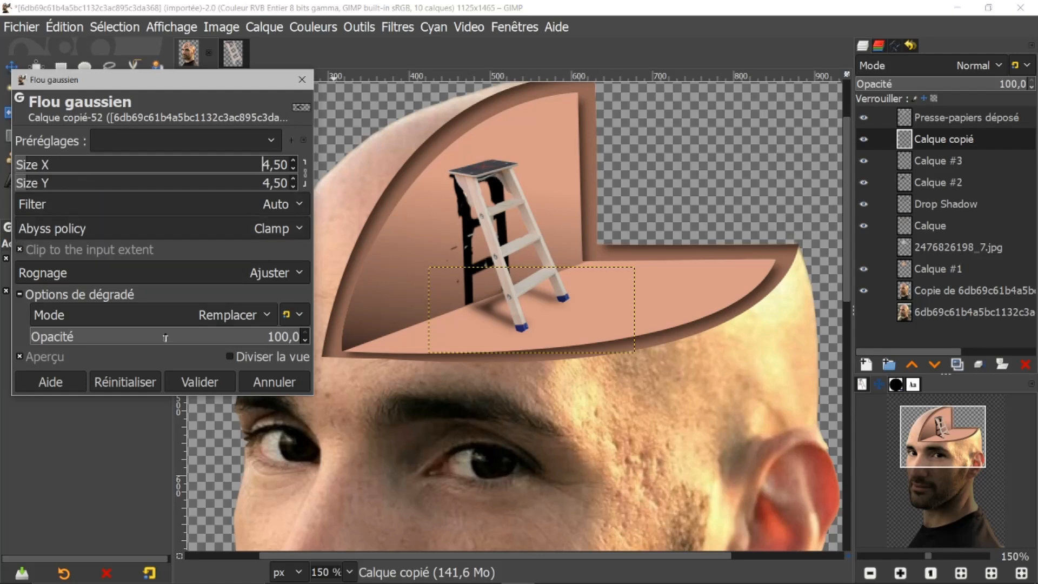
pyautogui.click(191, 385)
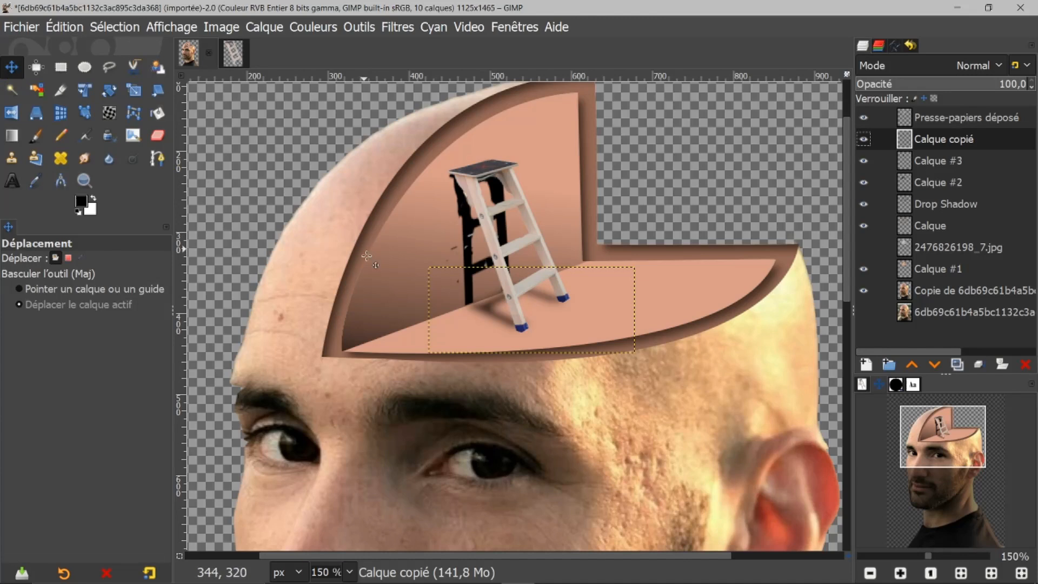
pyautogui.moveTo(444, 303); pyautogui.dragTo(437, 302)
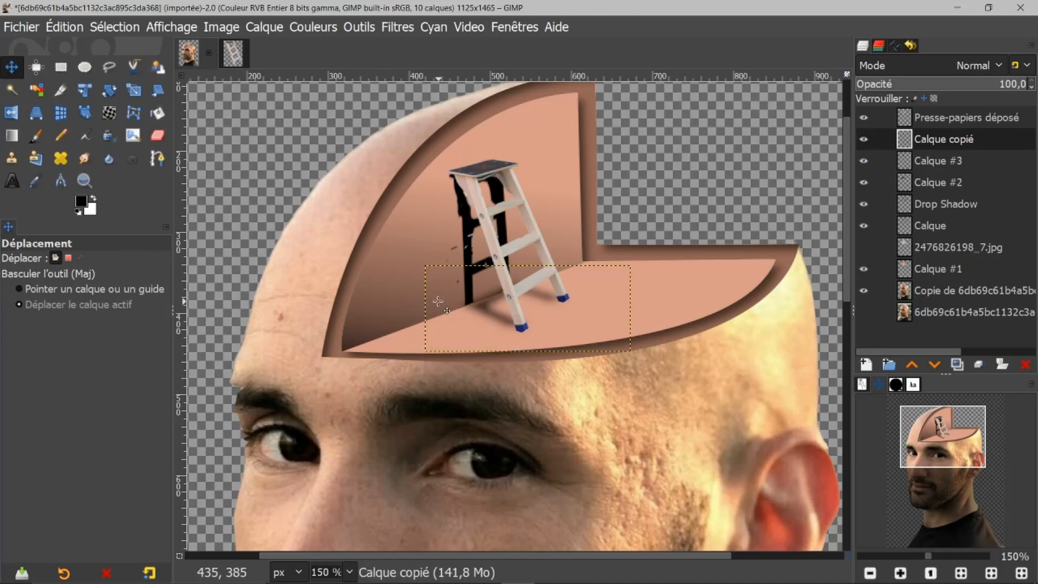
# Repeat the Gaussian blur on the wall shadow in Calque #3 and lower that layer's opacity to 72.3
pyautogui.click(907, 162)
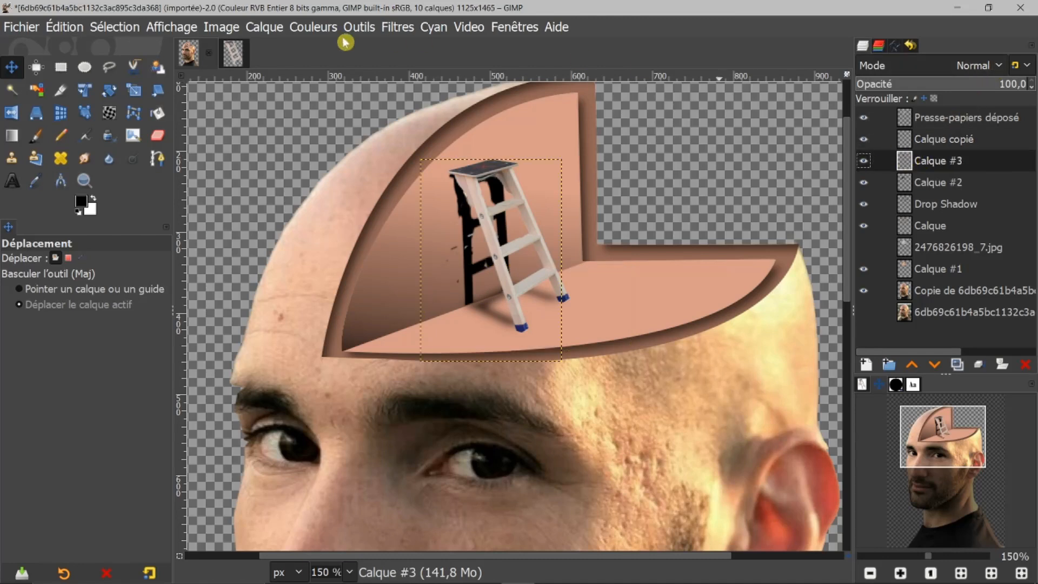
pyautogui.click(400, 30)
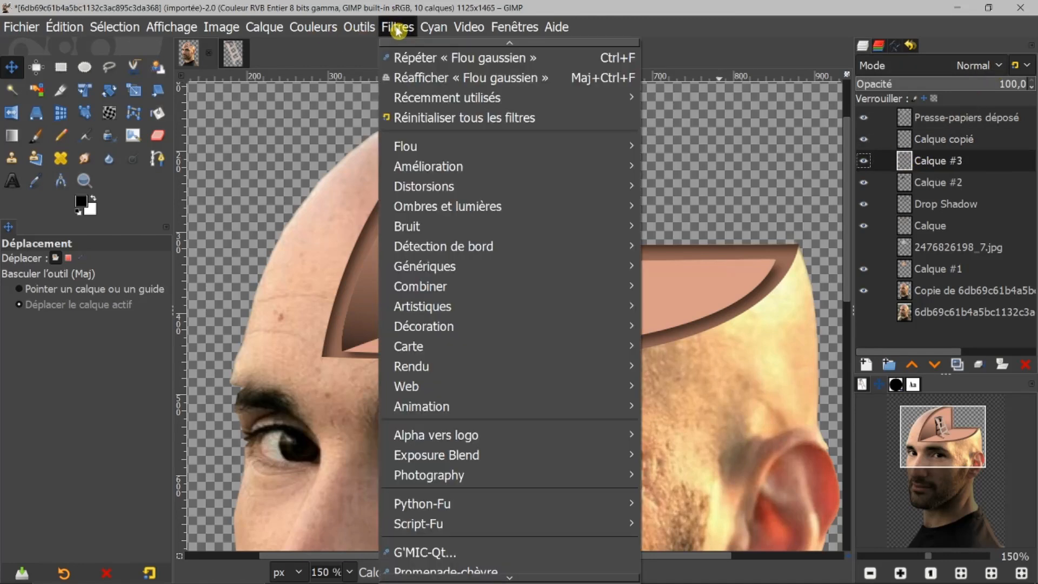
pyautogui.click(416, 57)
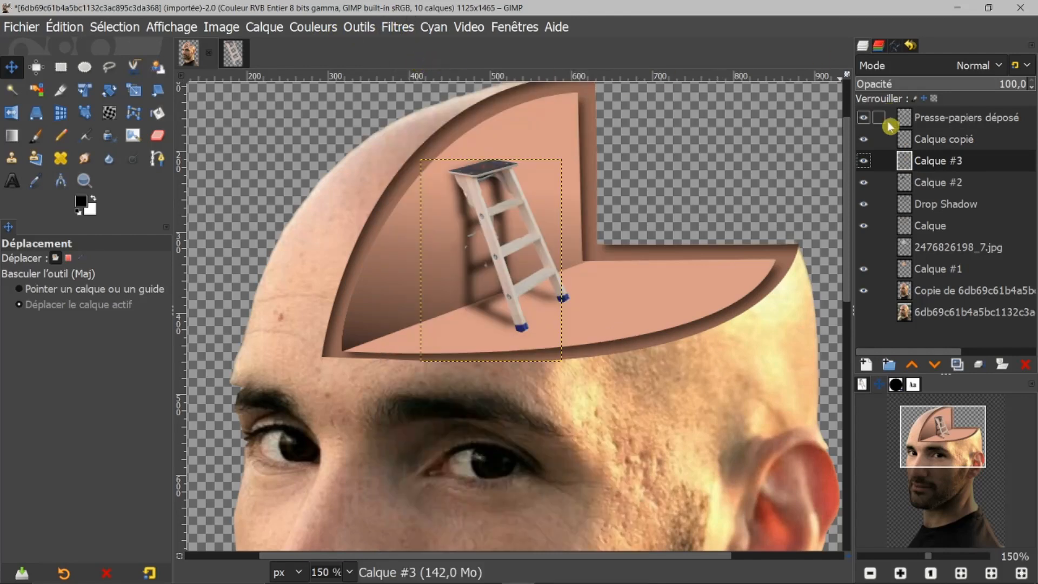
pyautogui.click(984, 83)
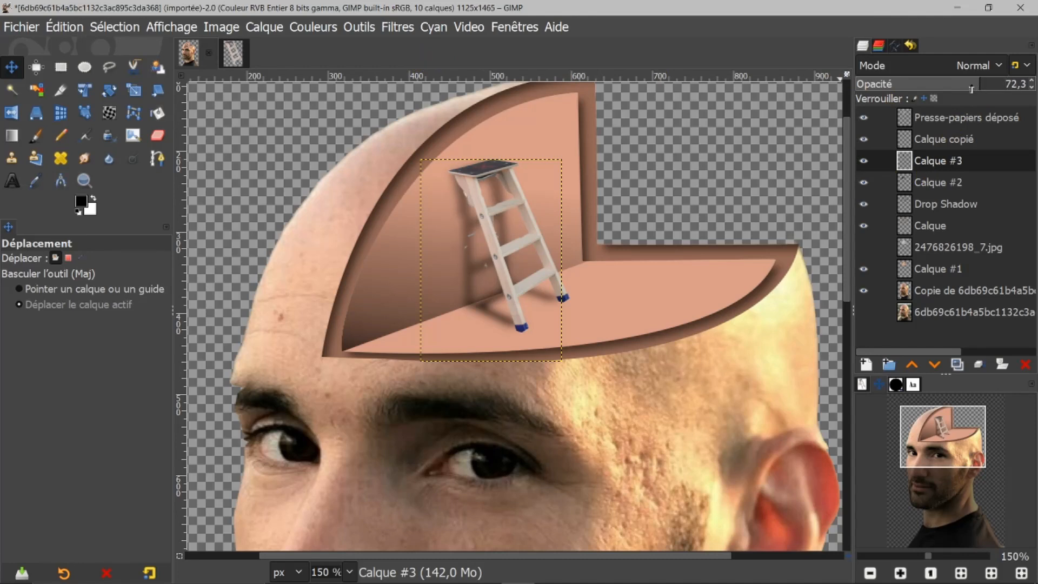
pyautogui.click(865, 247)
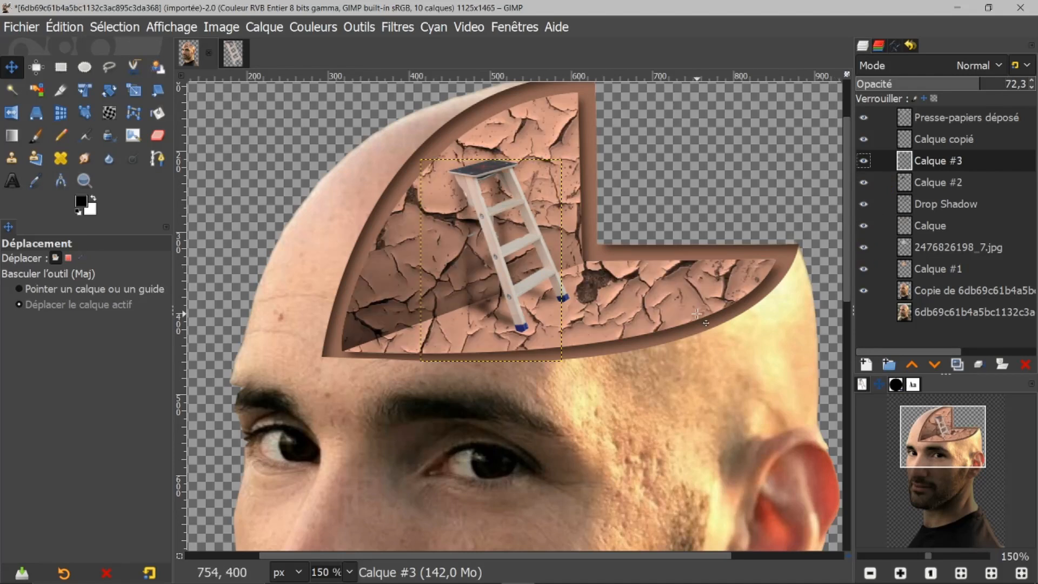
pyautogui.press('1')
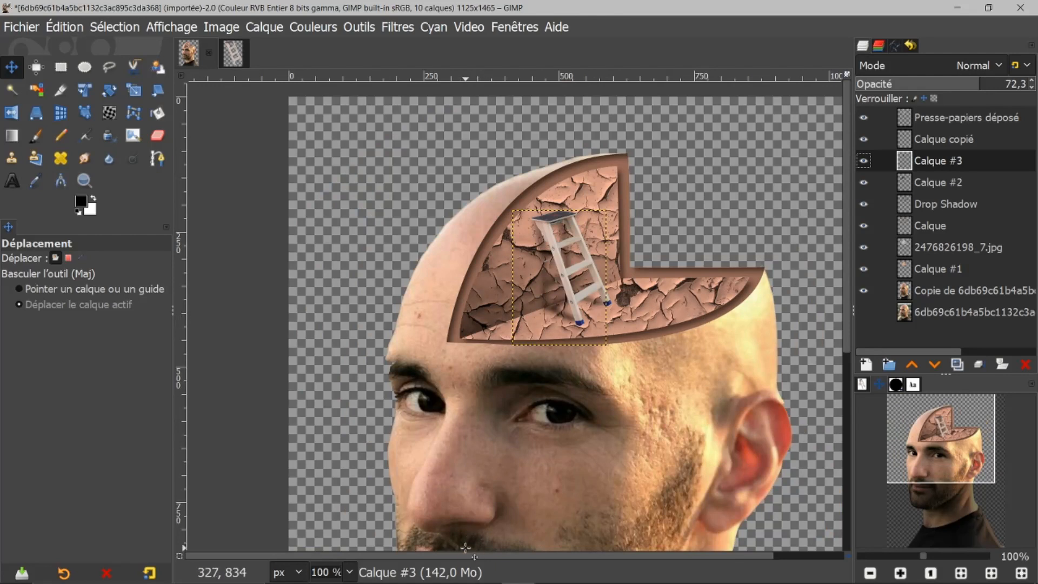
pyautogui.moveTo(465, 559); pyautogui.dragTo(496, 559)
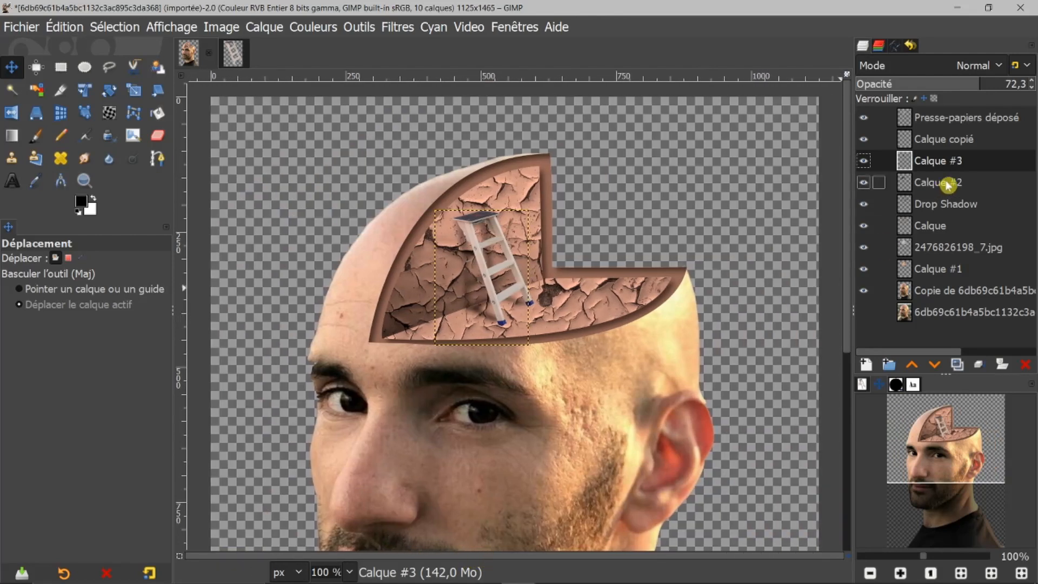
pyautogui.click(871, 248)
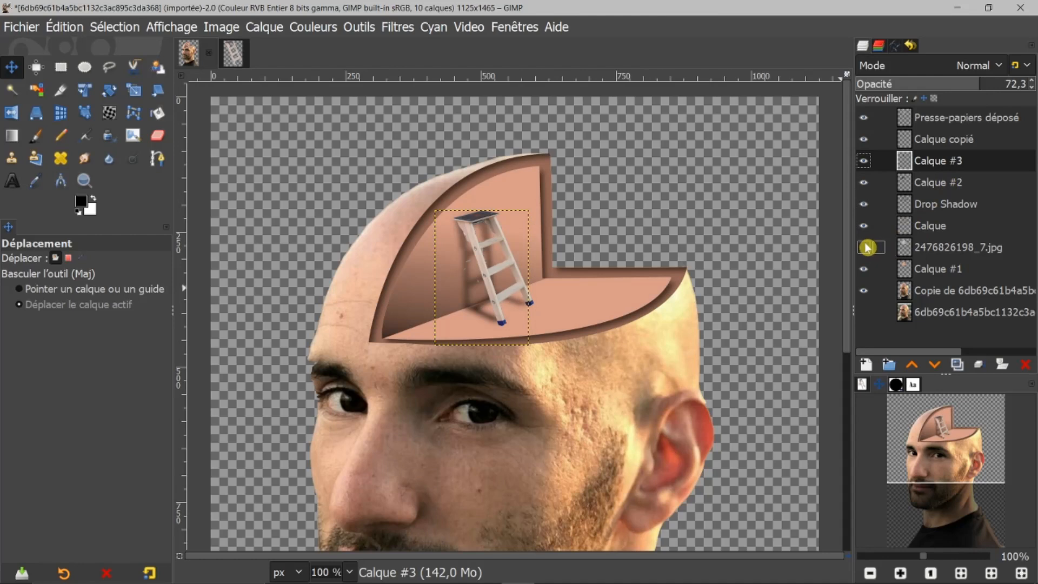
# Add a new transparent layer of 1125 × 1465 px directly above the original portrait layer at the bottom of the stack
pyautogui.click(905, 314)
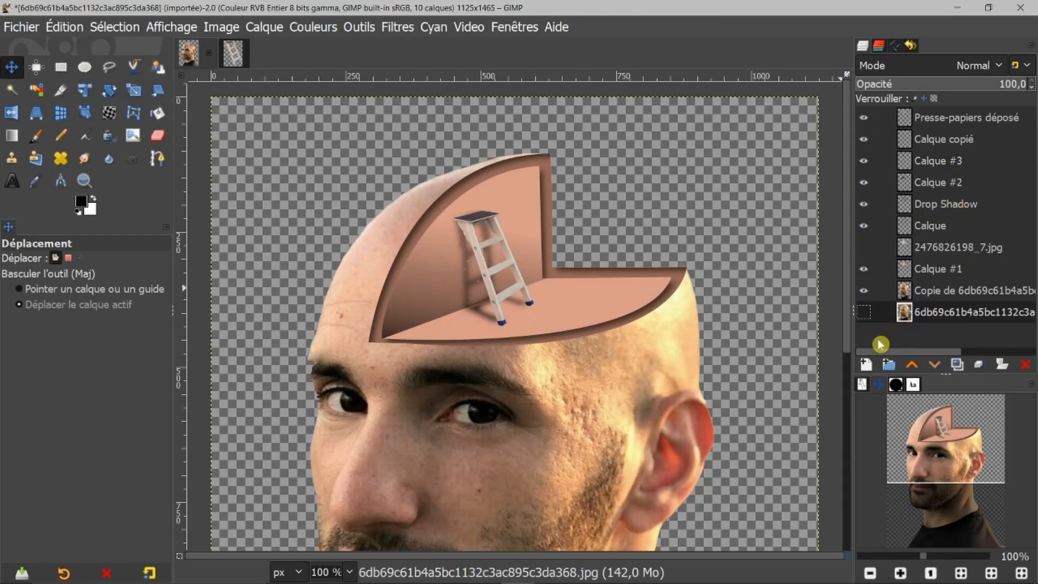
pyautogui.click(865, 367)
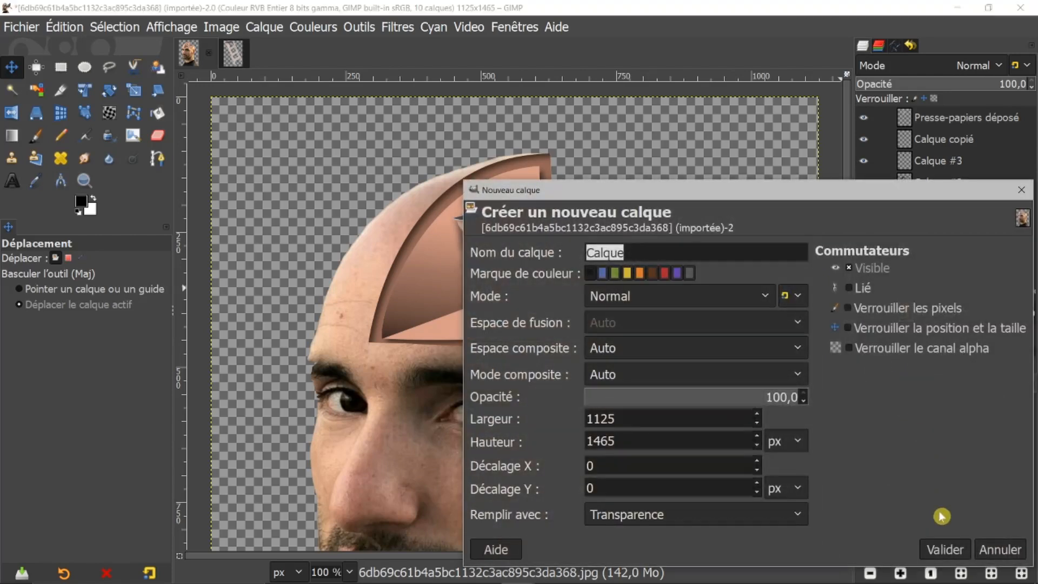
pyautogui.click(939, 549)
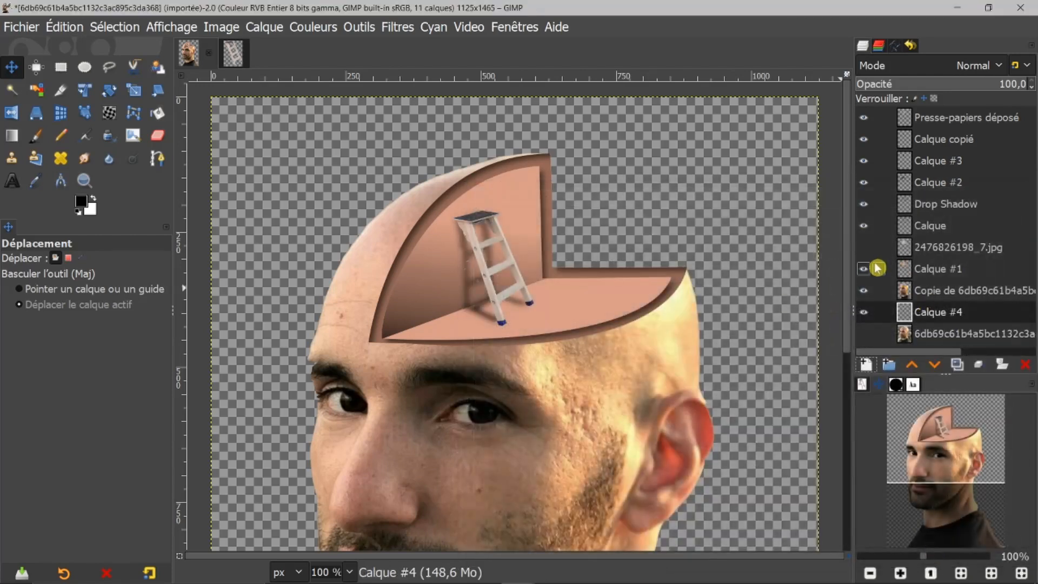
pyautogui.moveTo(851, 289); pyautogui.dragTo(847, 296)
pyautogui.scroll(-3, 839, 265)
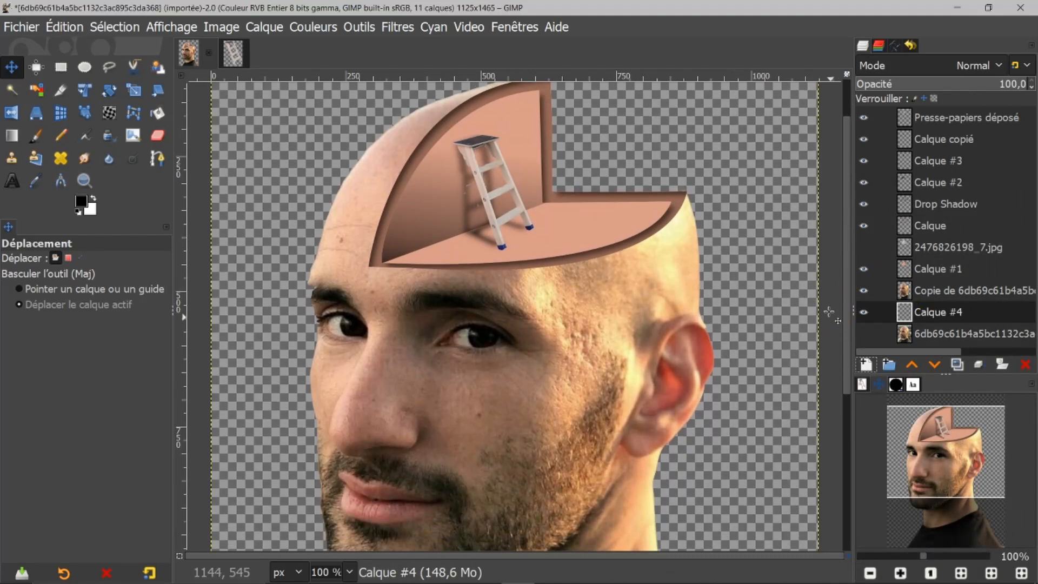
# Fill Calque #4 with the grey-brown colour 91847e as a plain backdrop and cancel the foreground colour change
pyautogui.click(81, 201)
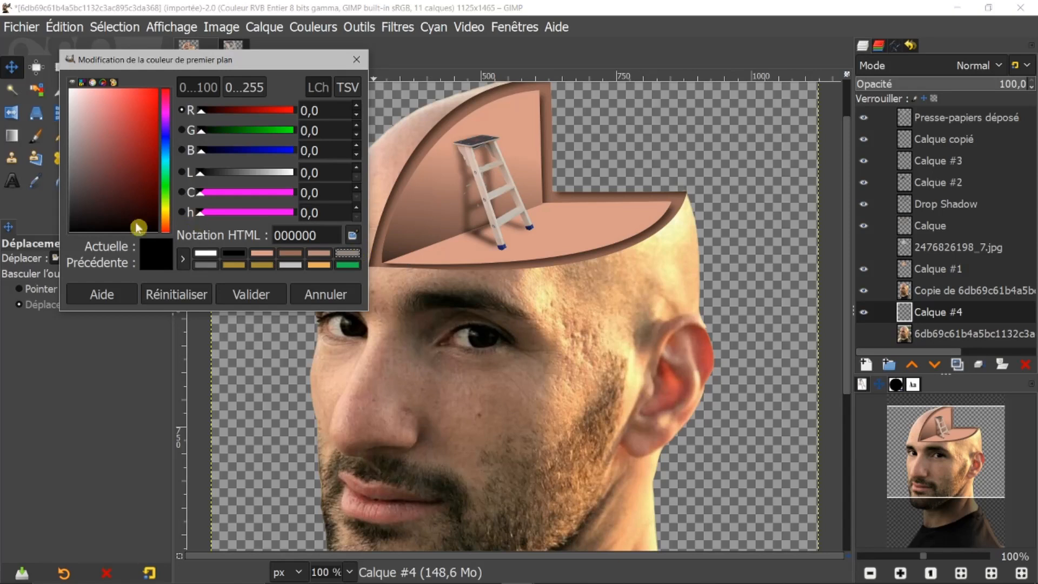
pyautogui.click(347, 253)
pyautogui.moveTo(171, 247); pyautogui.dragTo(608, 346)
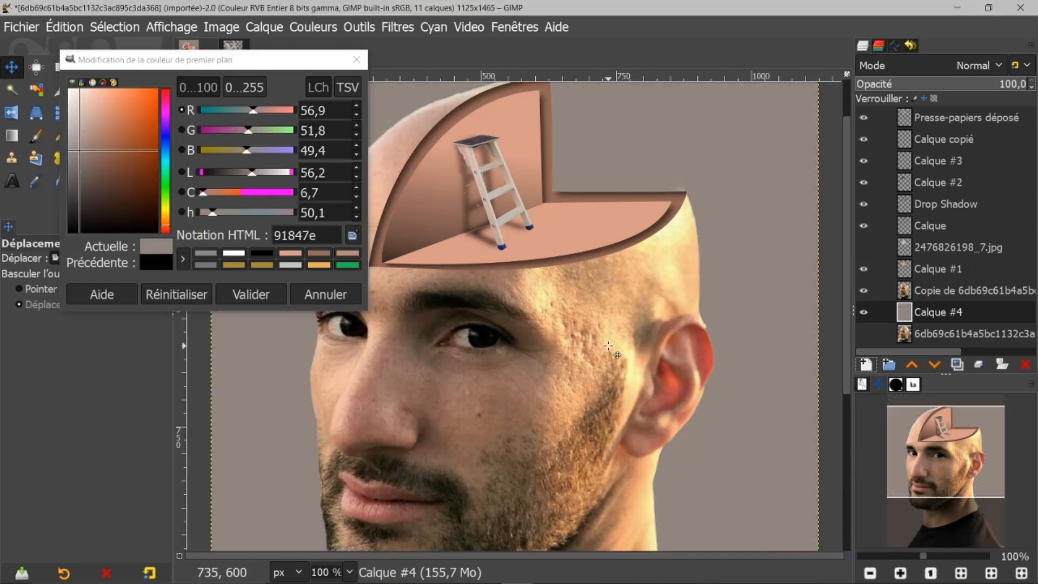
pyautogui.click(322, 295)
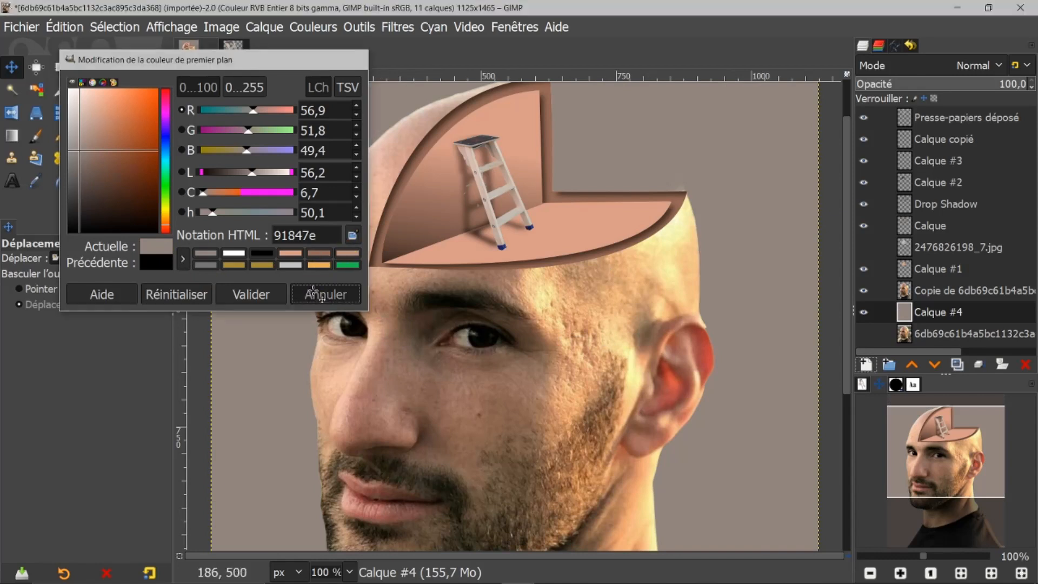
pyautogui.click(864, 226)
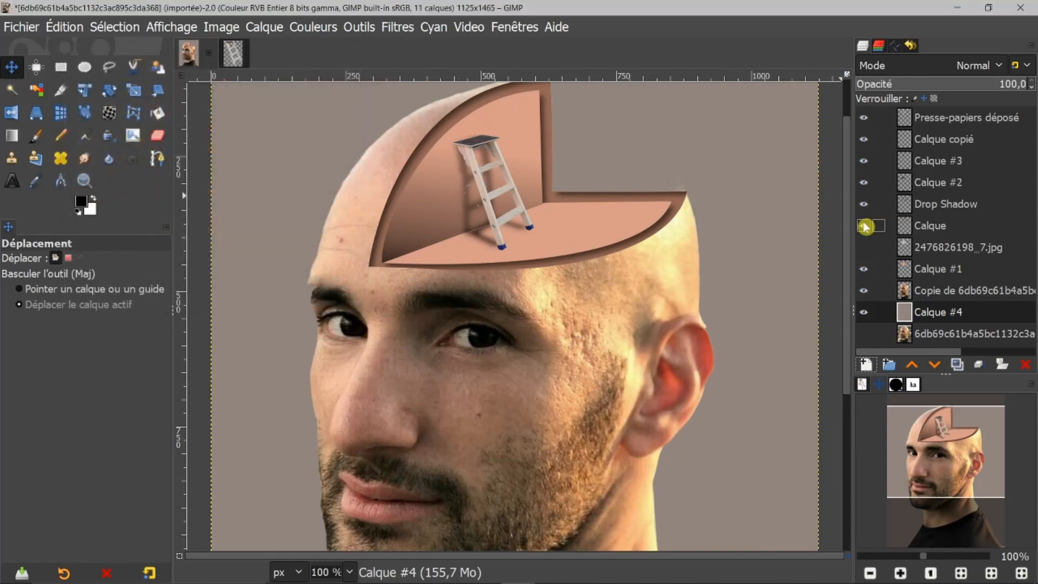
pyautogui.click(865, 249)
pyautogui.scroll(-1, 727, 266)
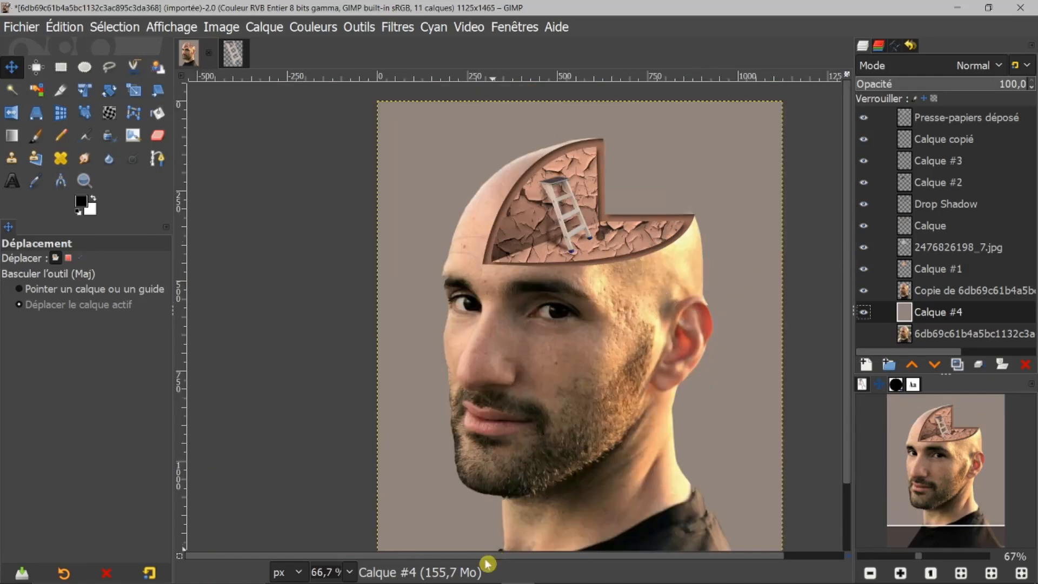
pyautogui.moveTo(491, 555); pyautogui.dragTo(513, 566)
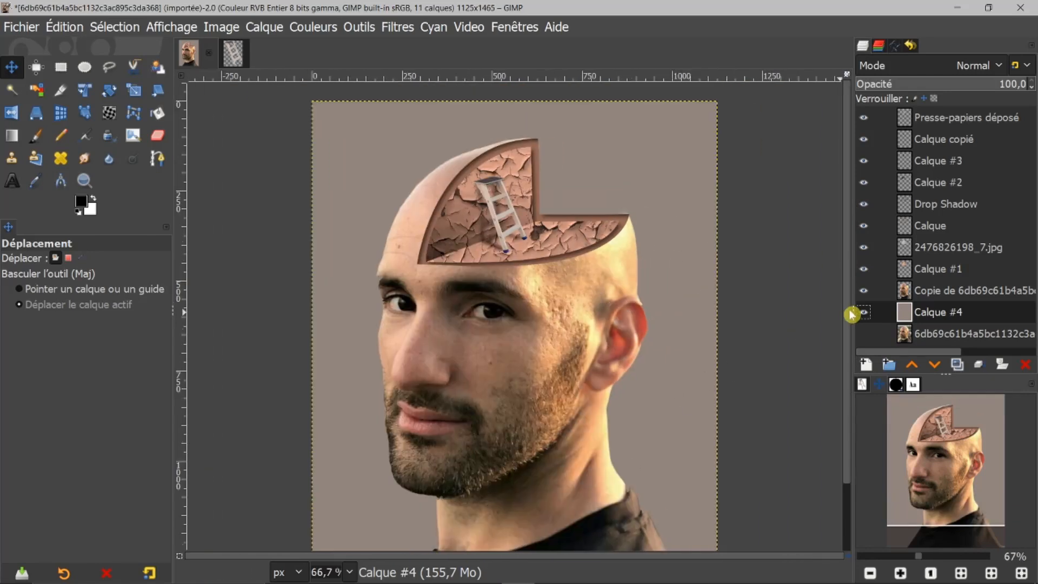
pyautogui.moveTo(849, 315); pyautogui.dragTo(845, 323)
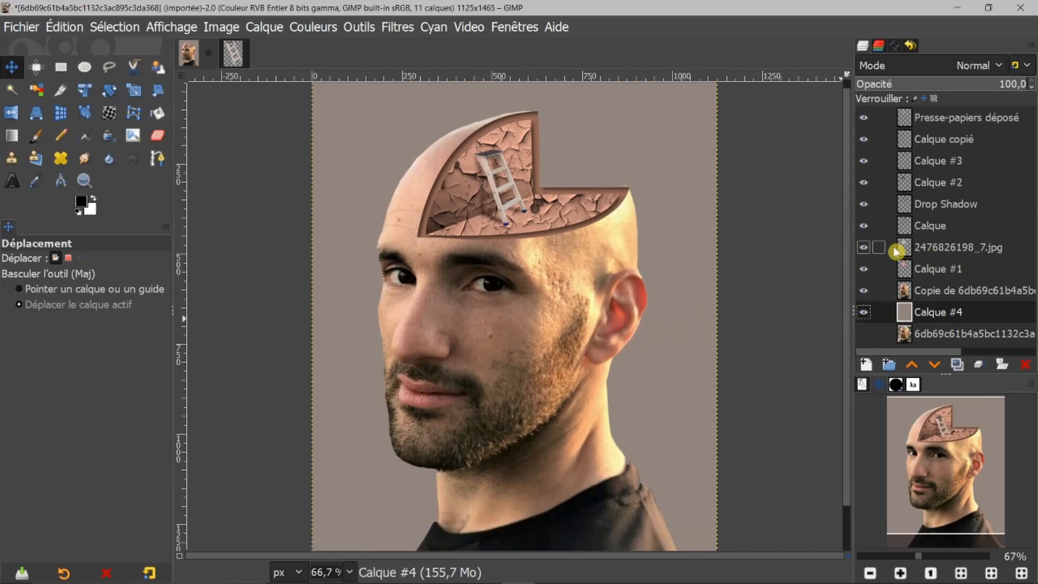
pyautogui.click(866, 248)
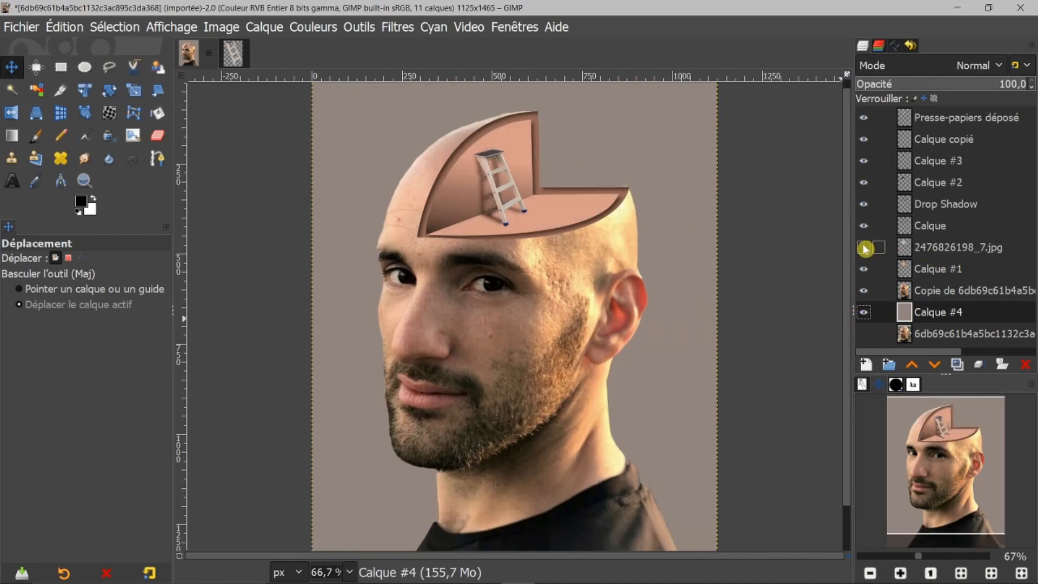
pyautogui.click(865, 248)
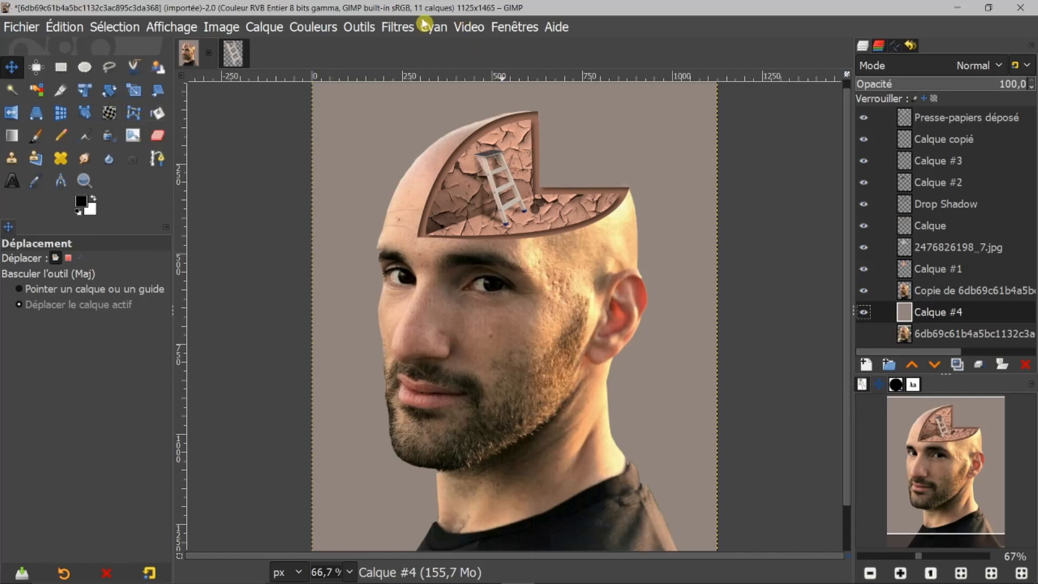
pyautogui.click(397, 28)
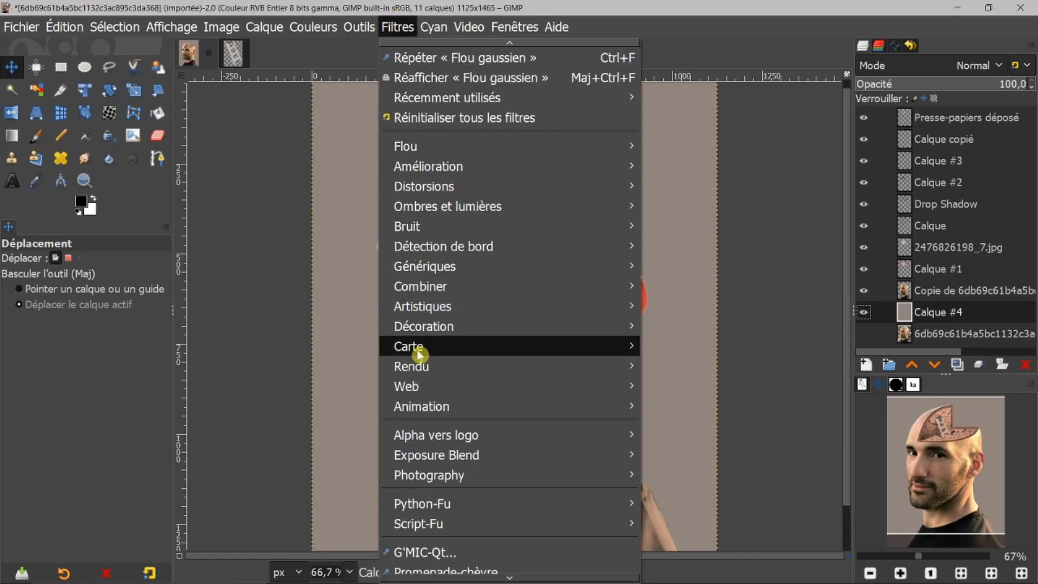
pyautogui.moveTo(597, 346)
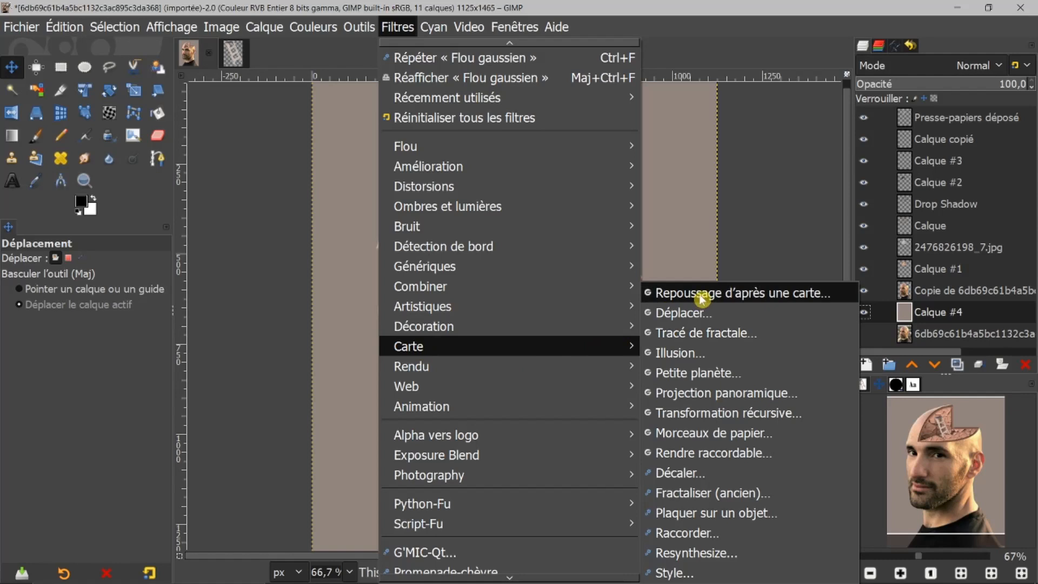
pyautogui.click(811, 167)
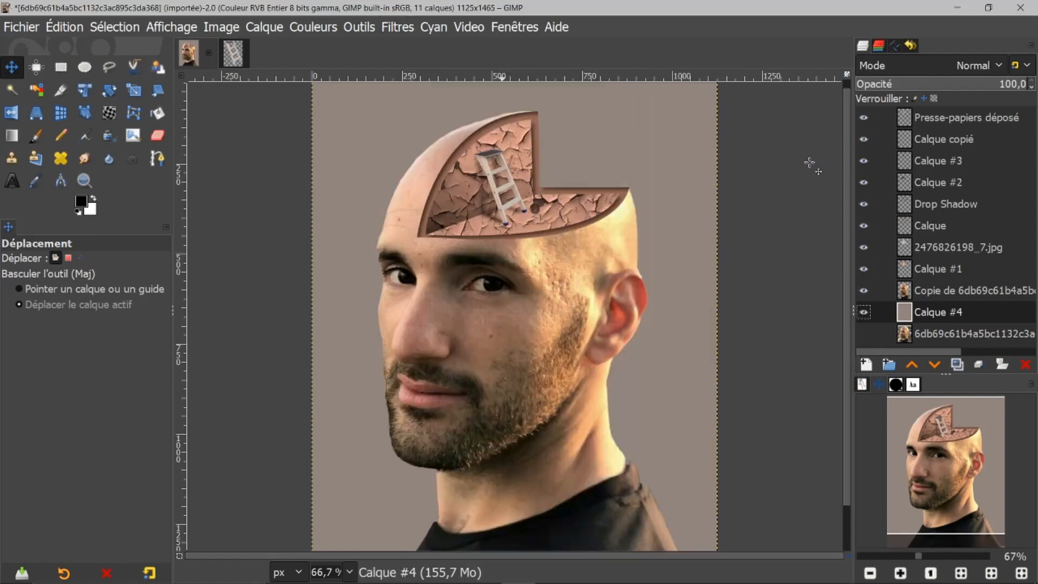